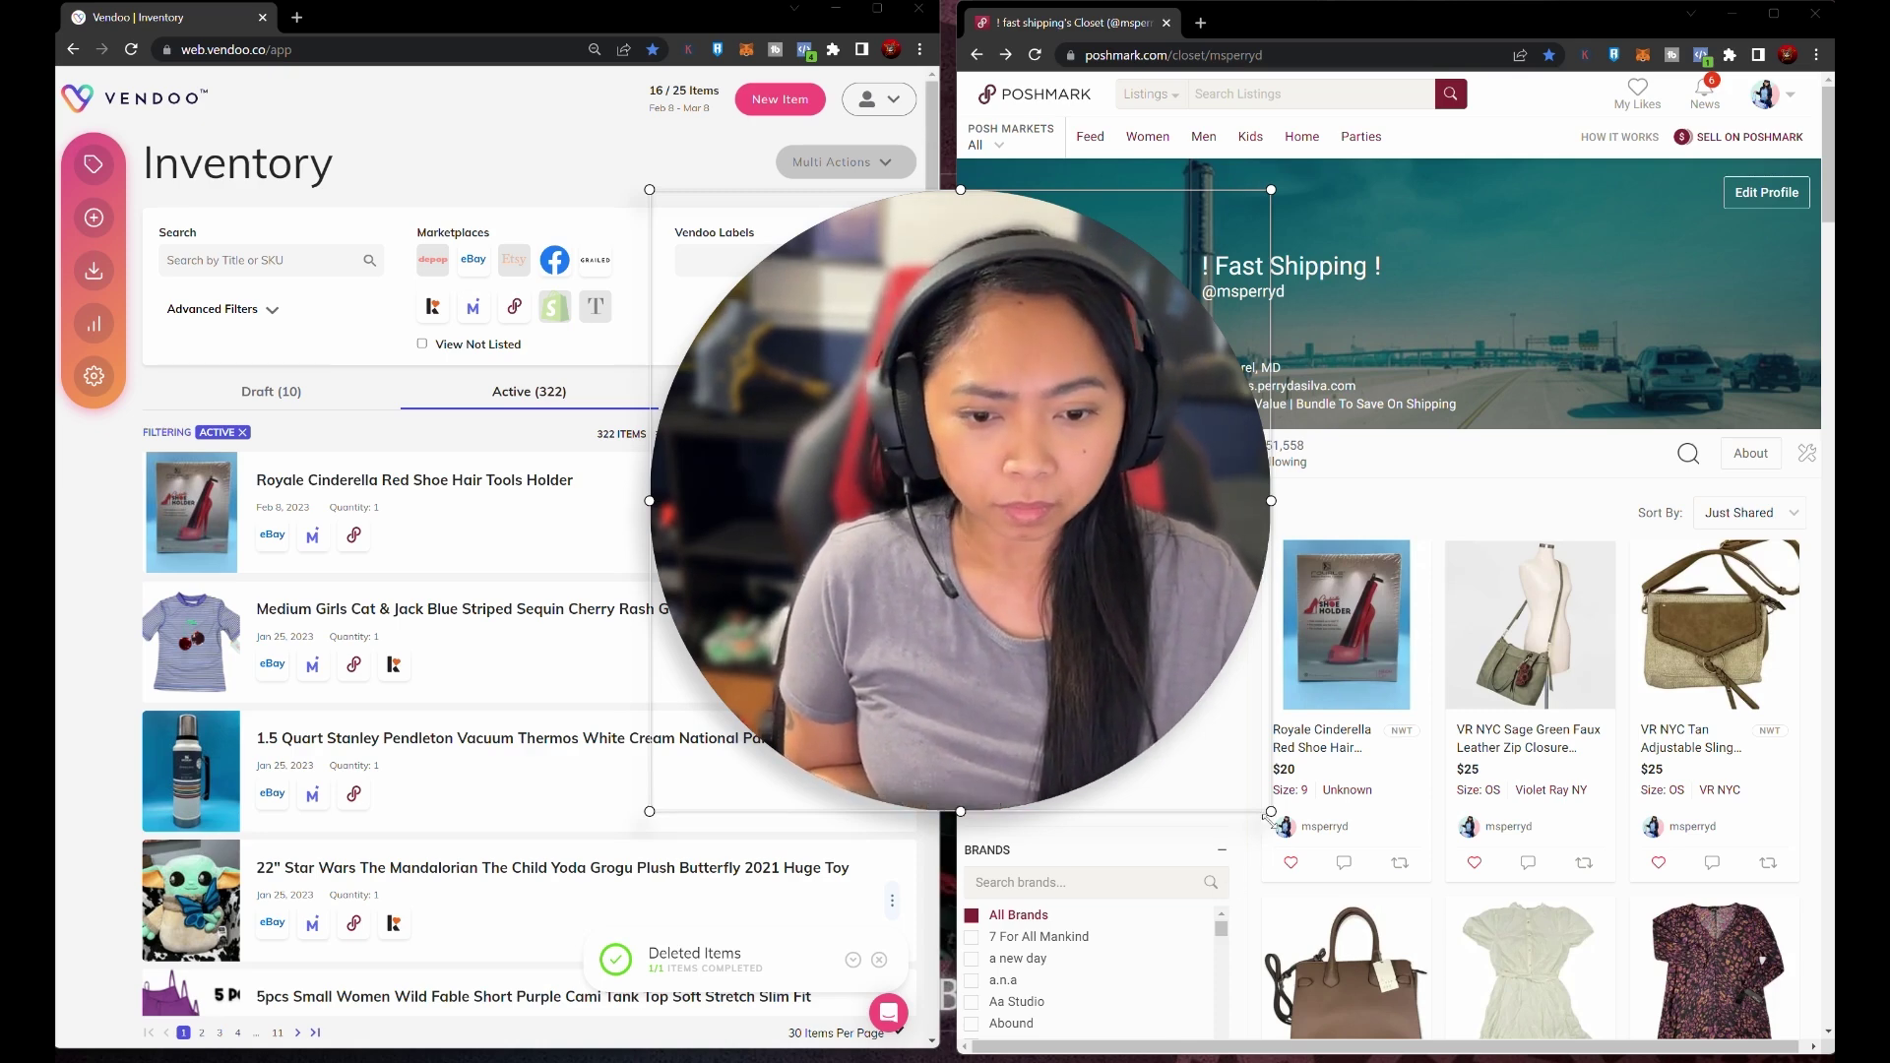
drag(960, 561, 1394, 559)
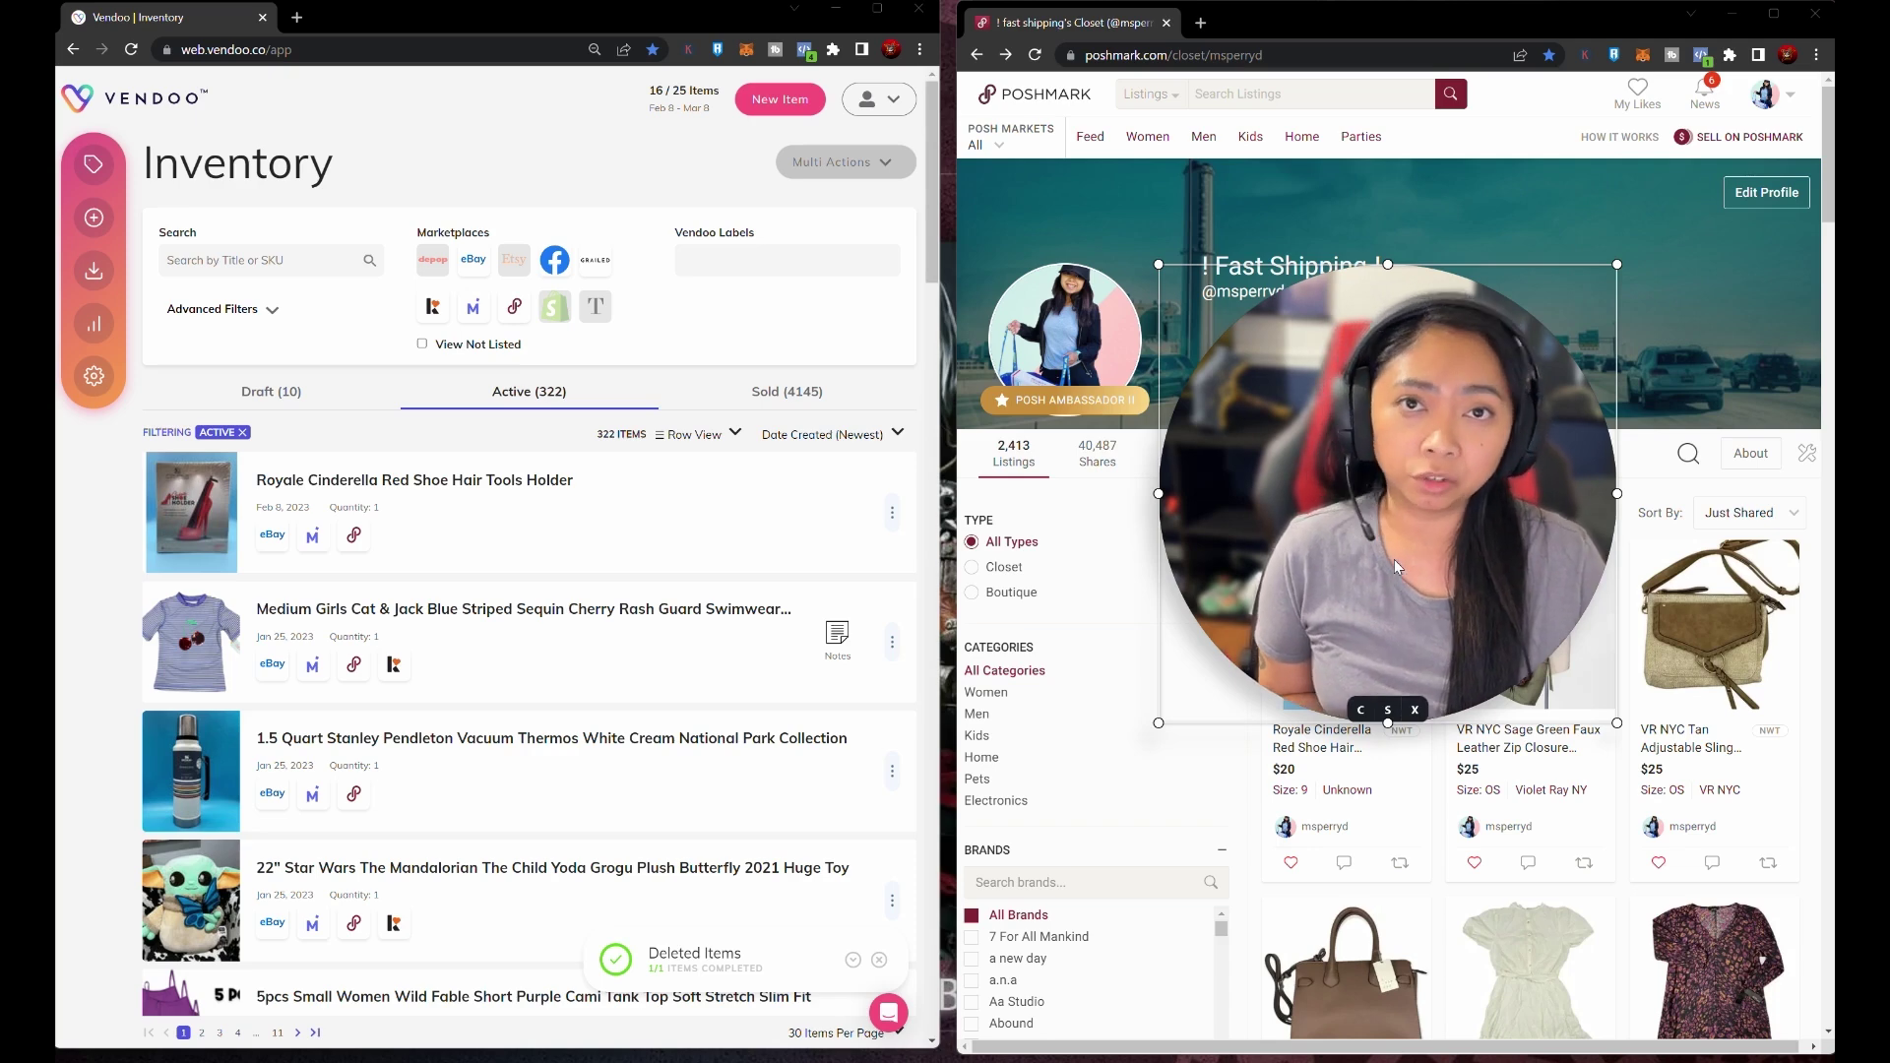
click(868, 107)
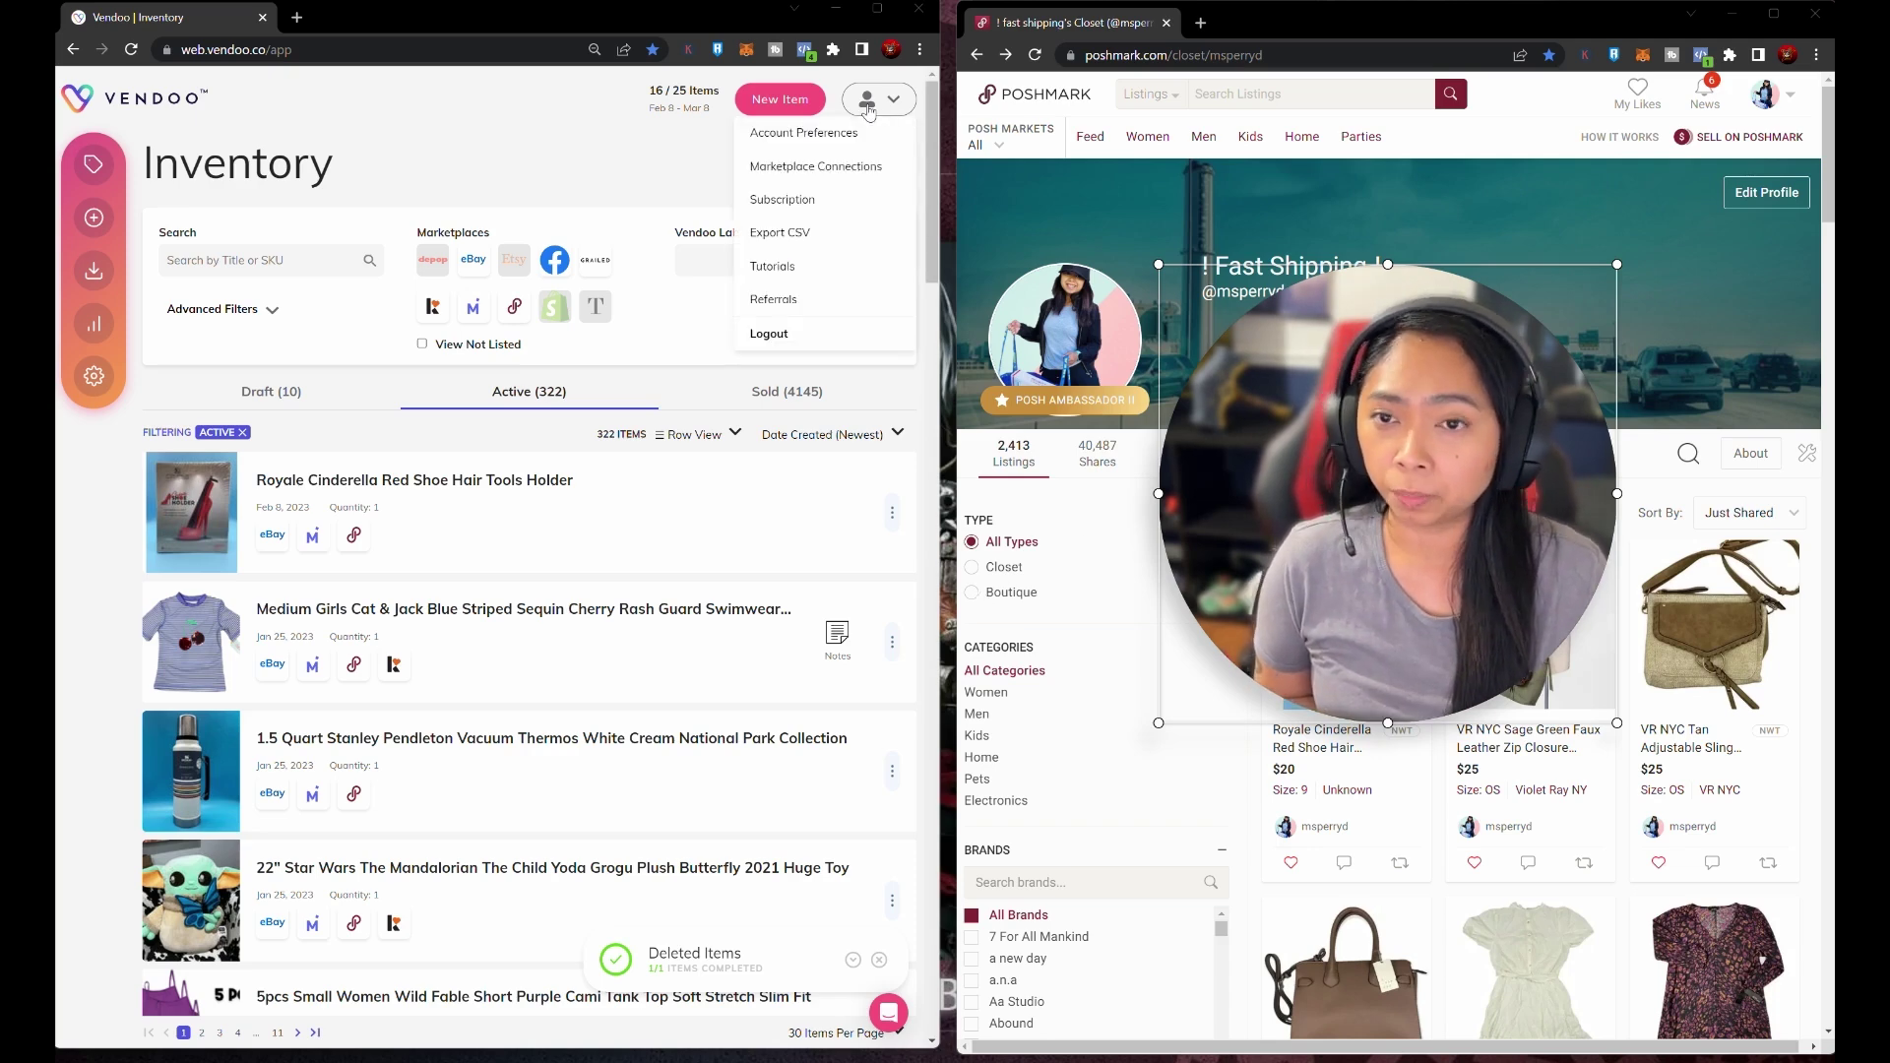
click(815, 201)
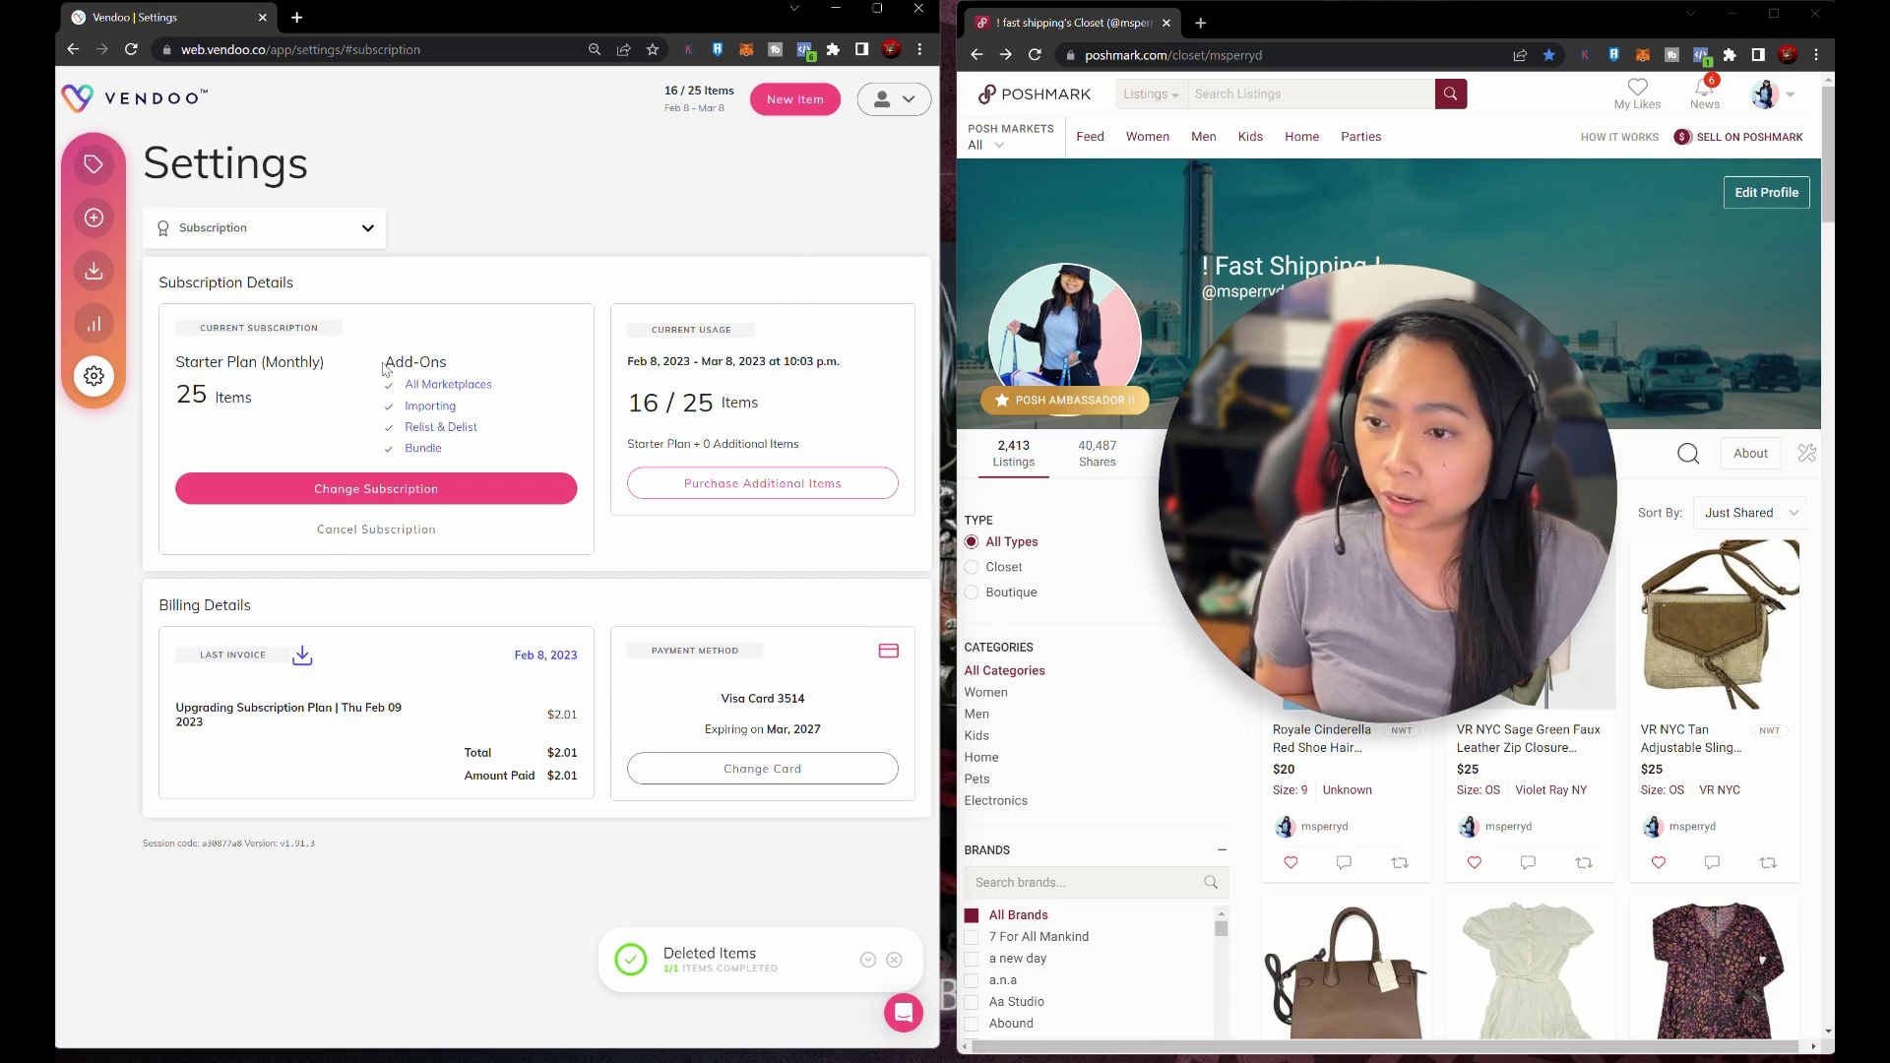
drag(419, 404, 405, 405)
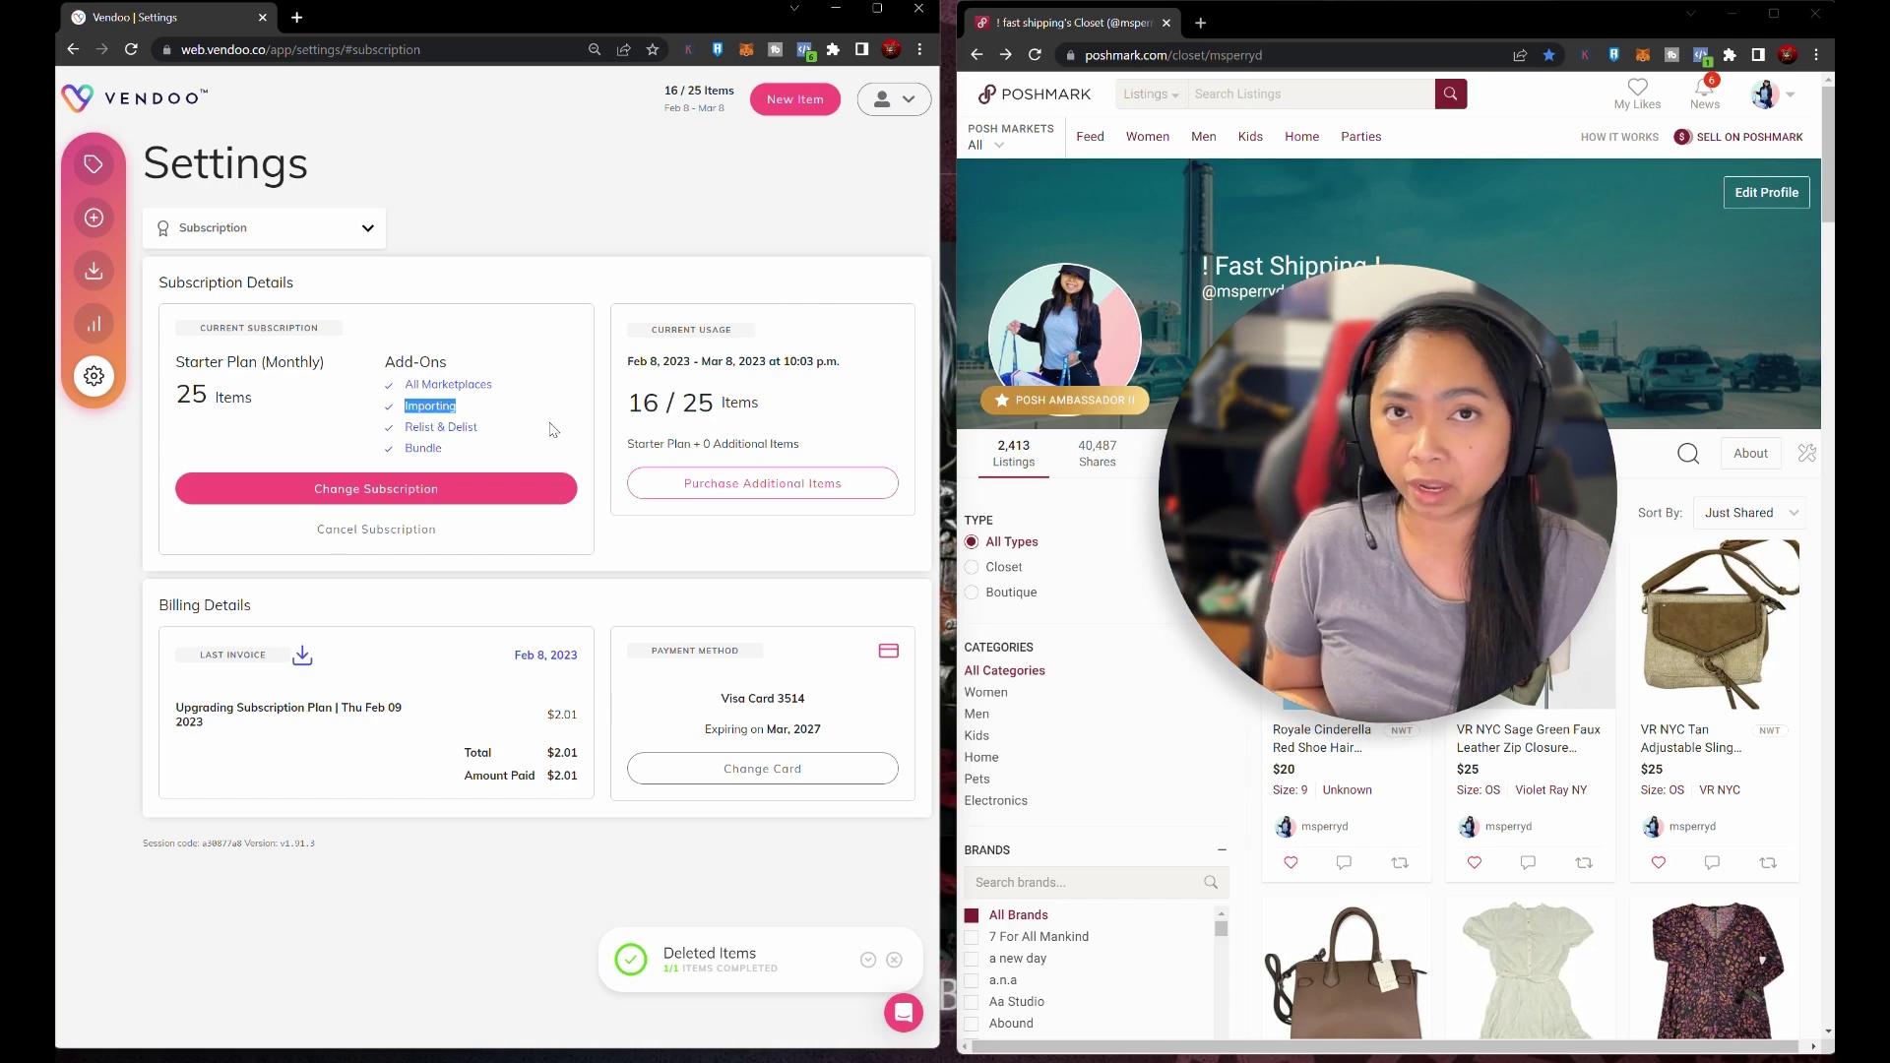
click(516, 488)
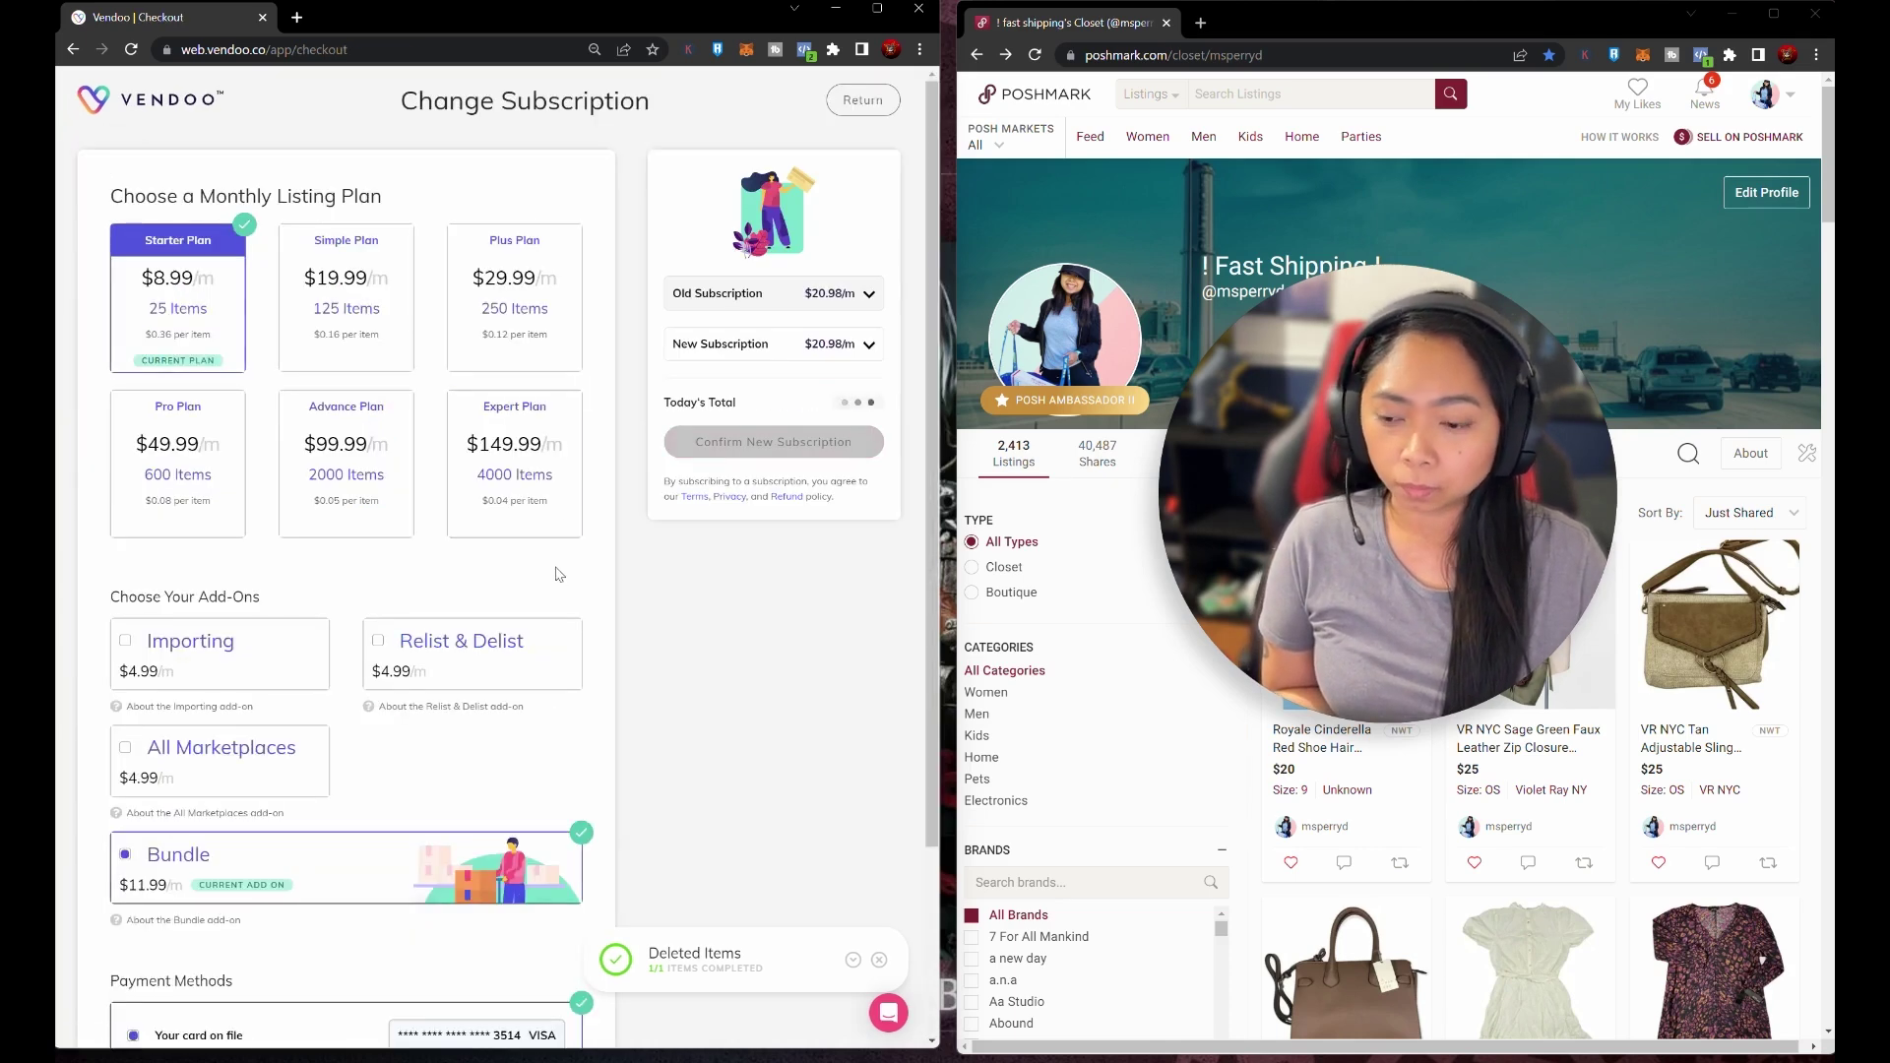
scroll(557, 574, down, 3)
scroll(556, 572, down, 1)
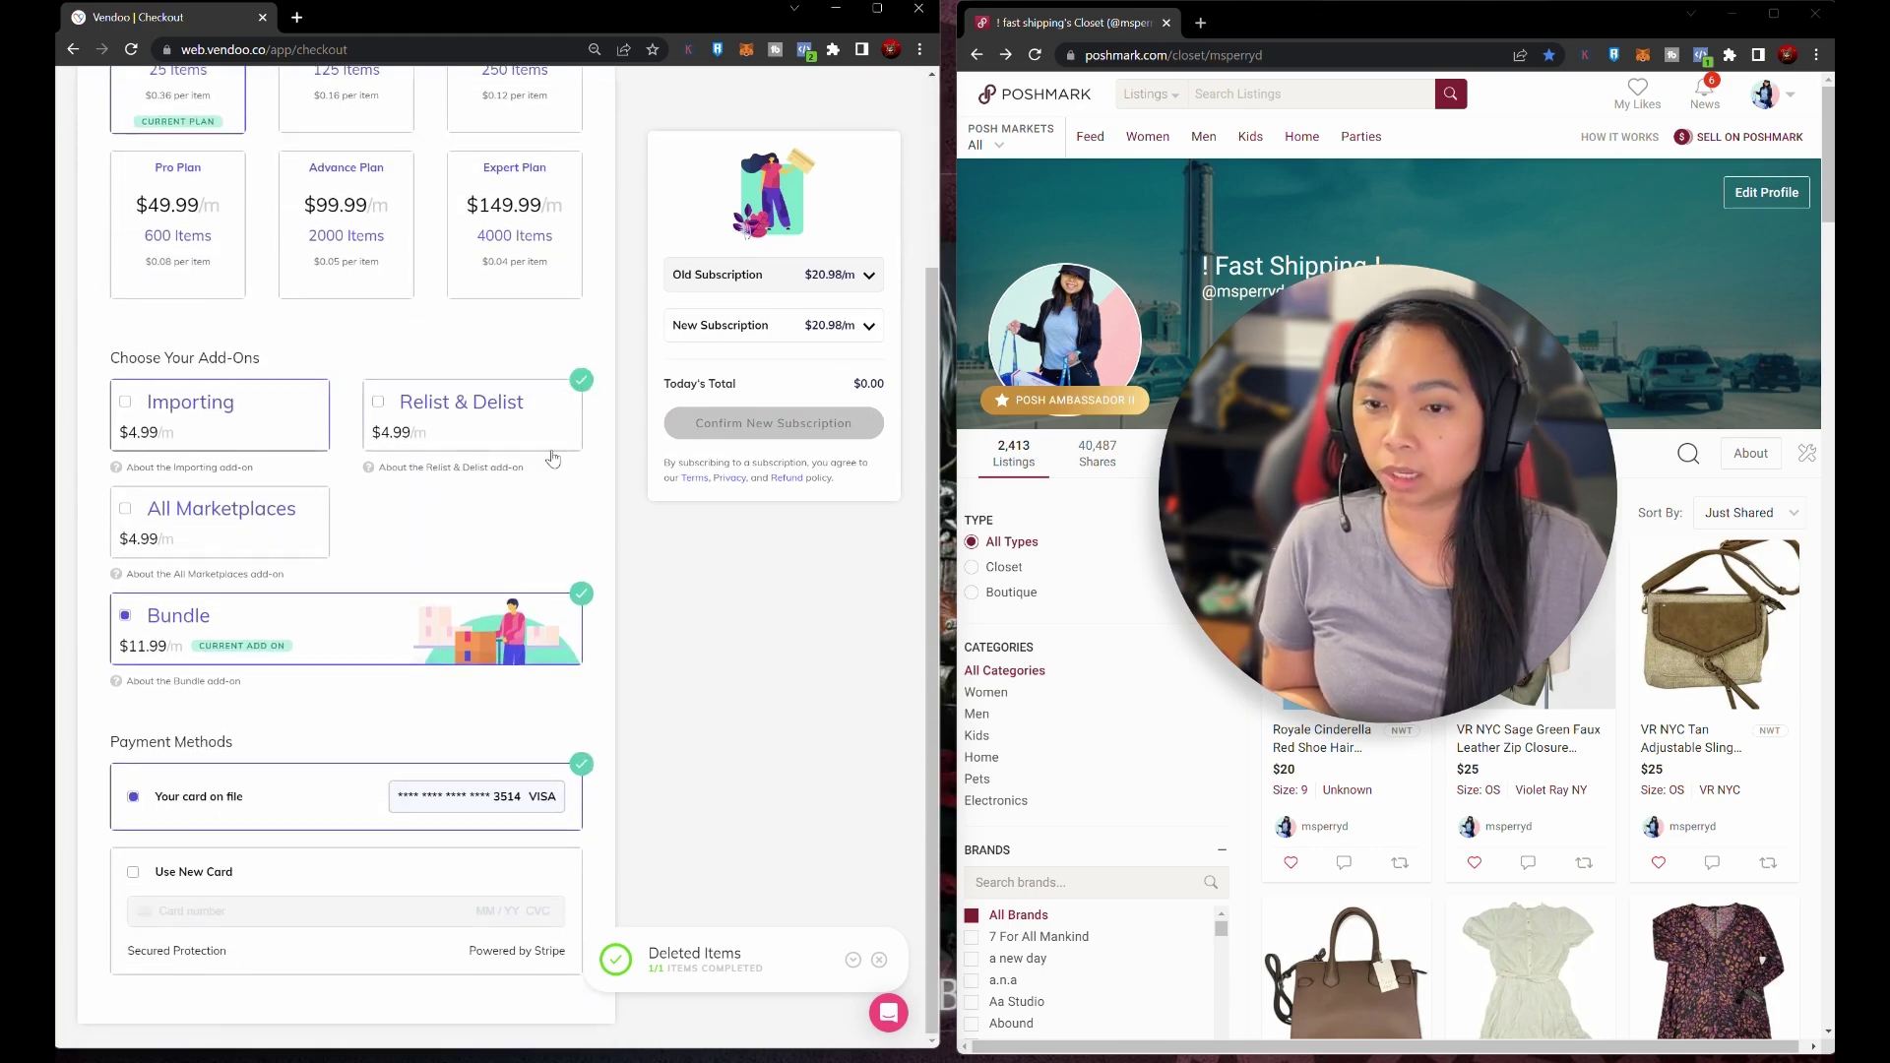
scroll(620, 627, up, 4)
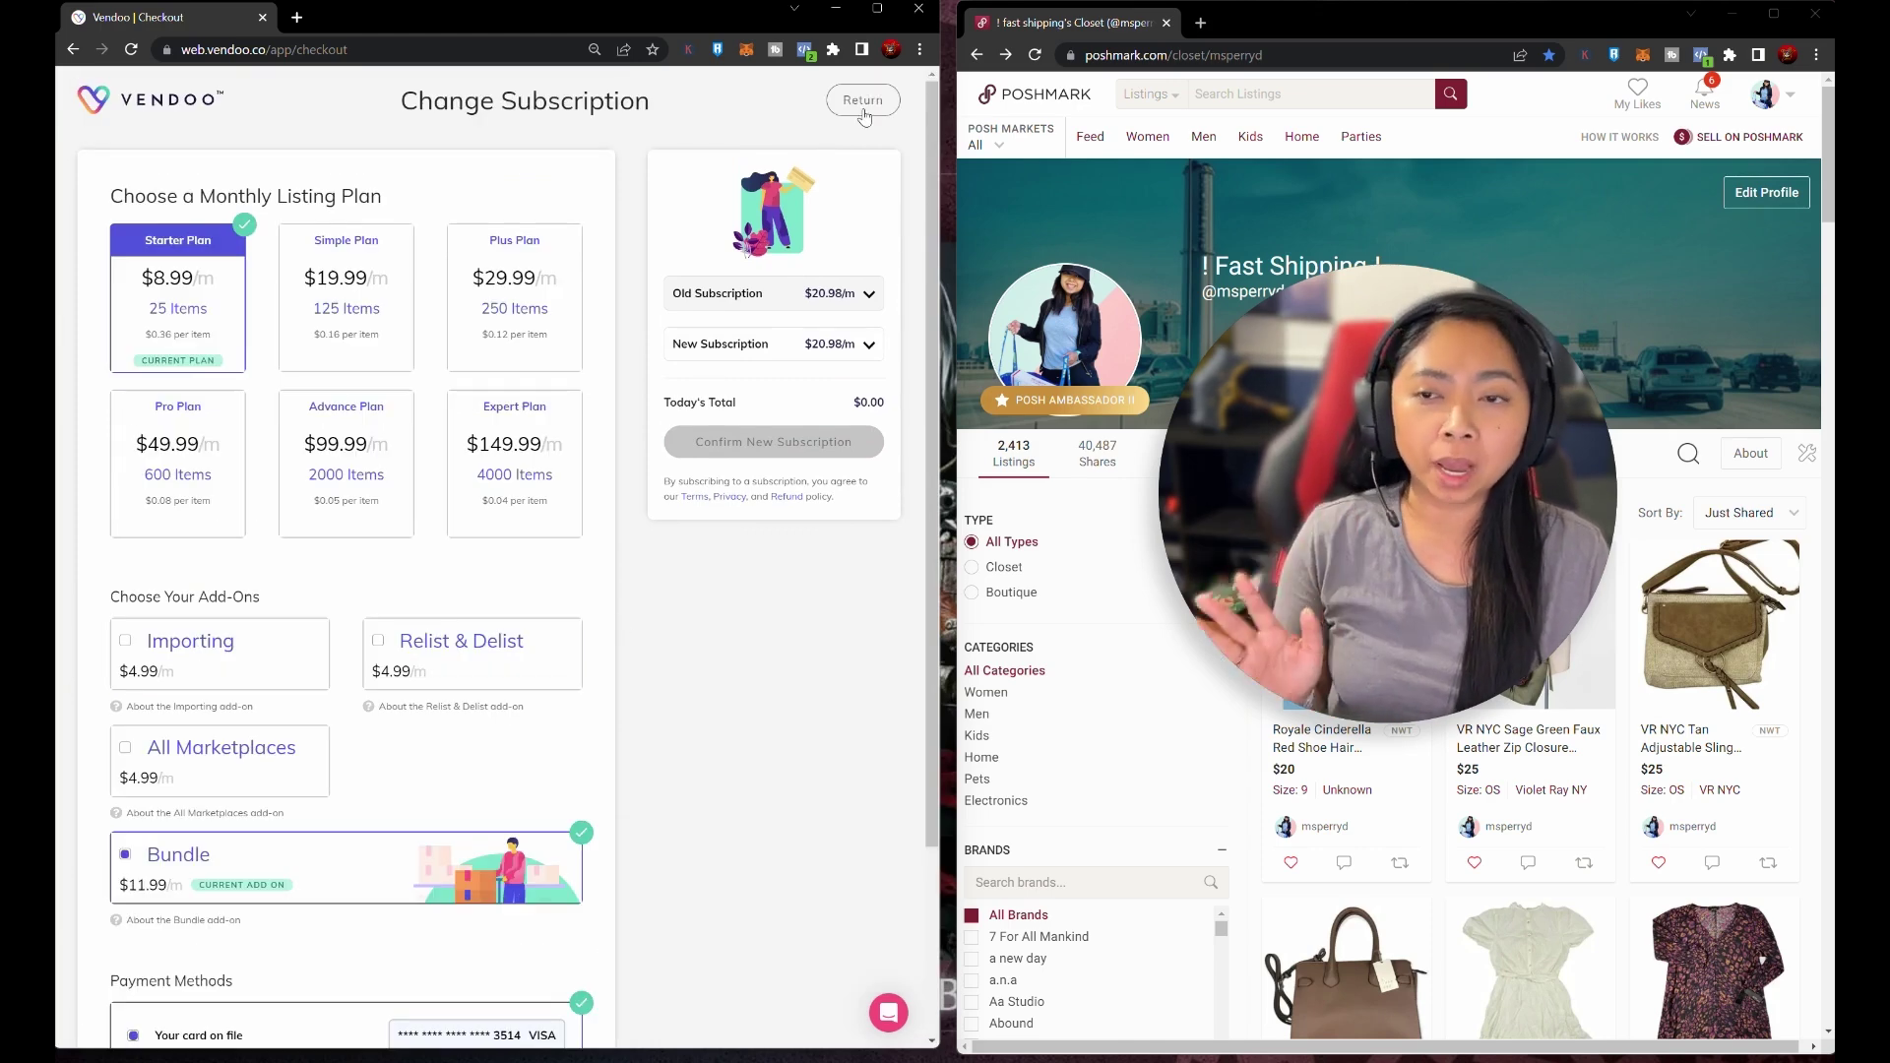
click(864, 115)
click(93, 163)
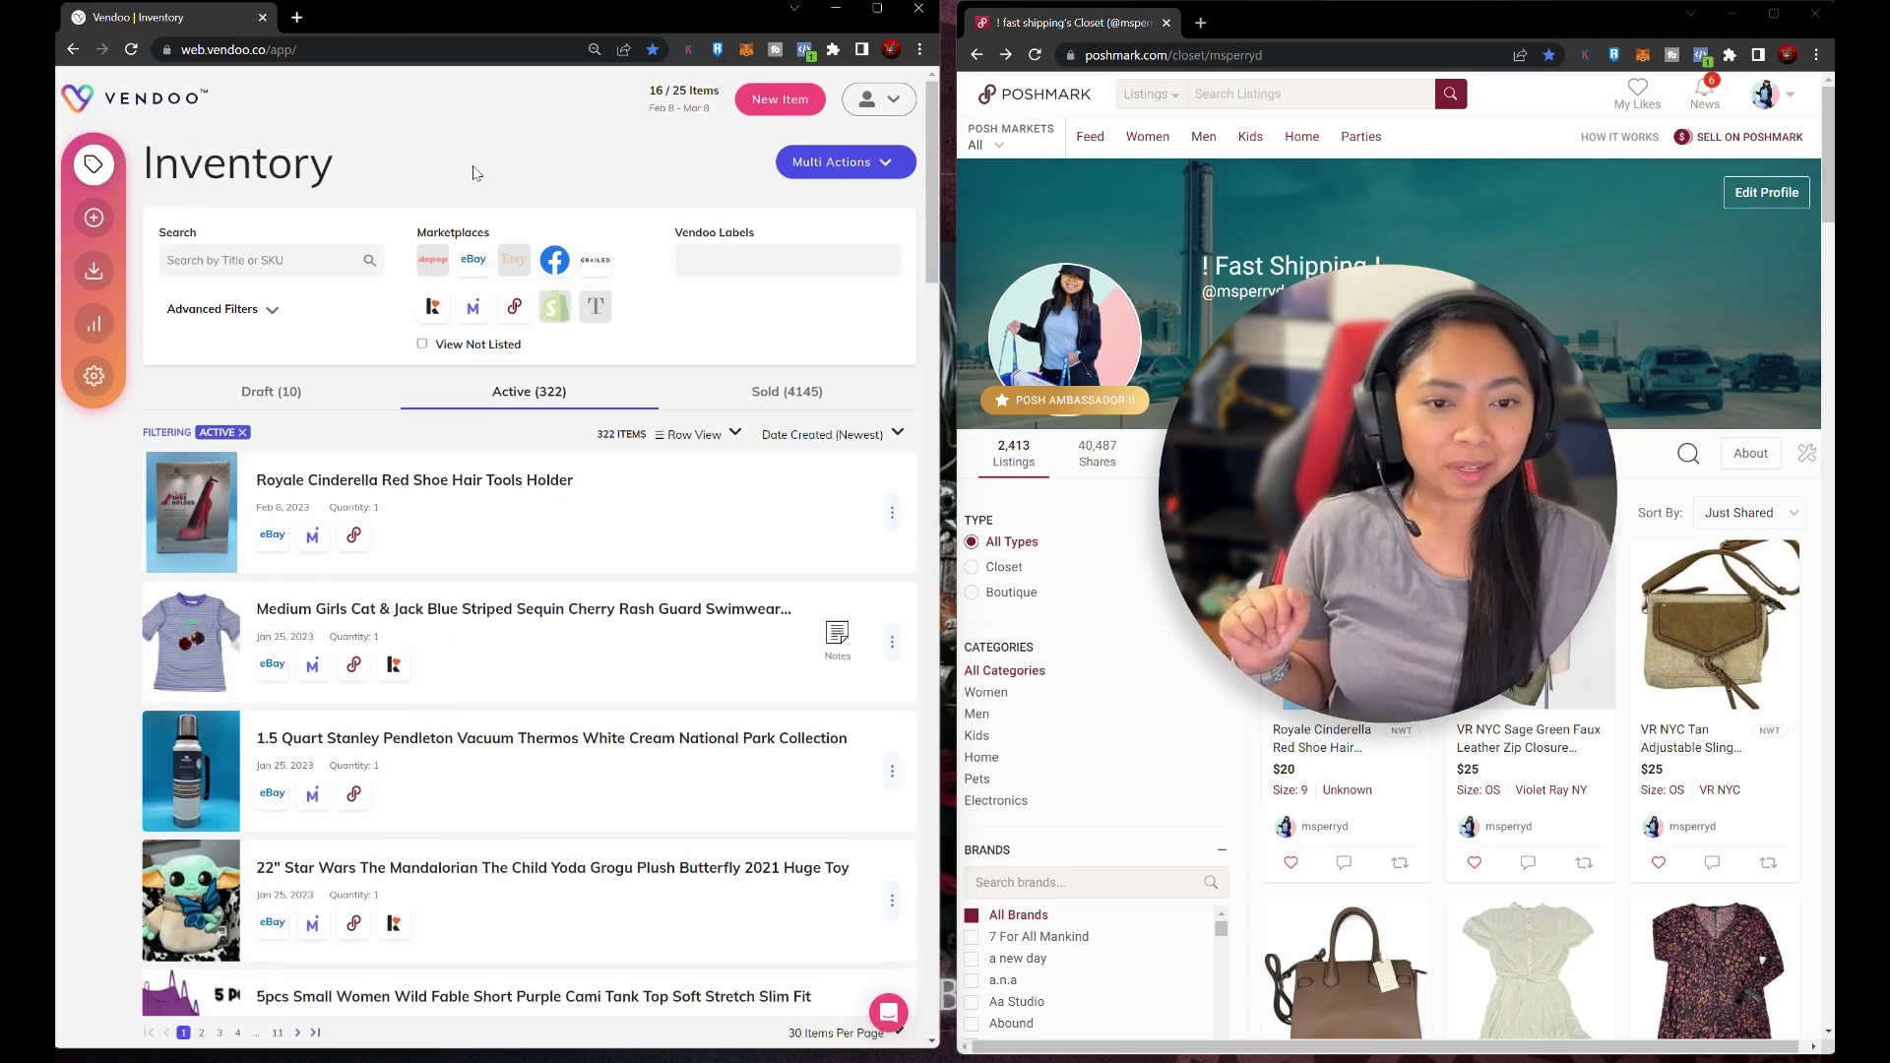
- Start a new Vendoo item and choose Poshmark as the import marketplace, showing 100 closet items
click(765, 116)
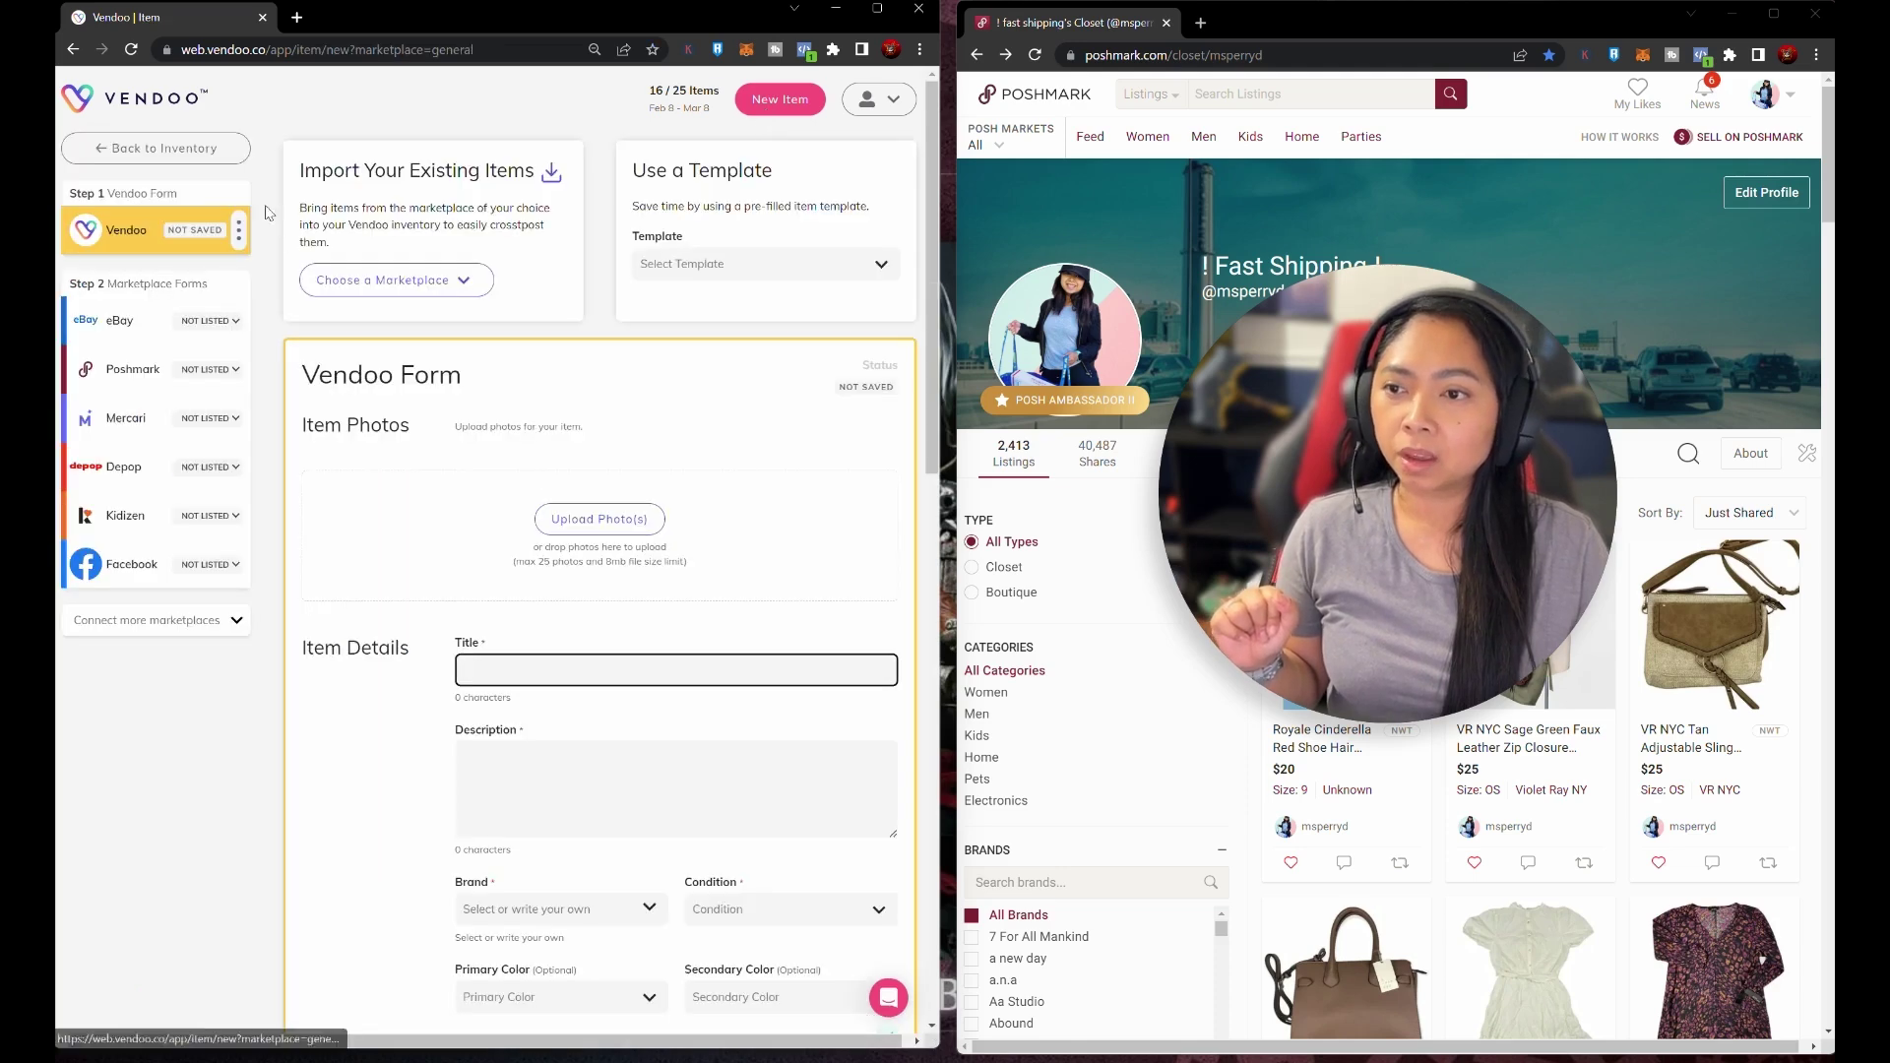
drag(302, 174, 459, 172)
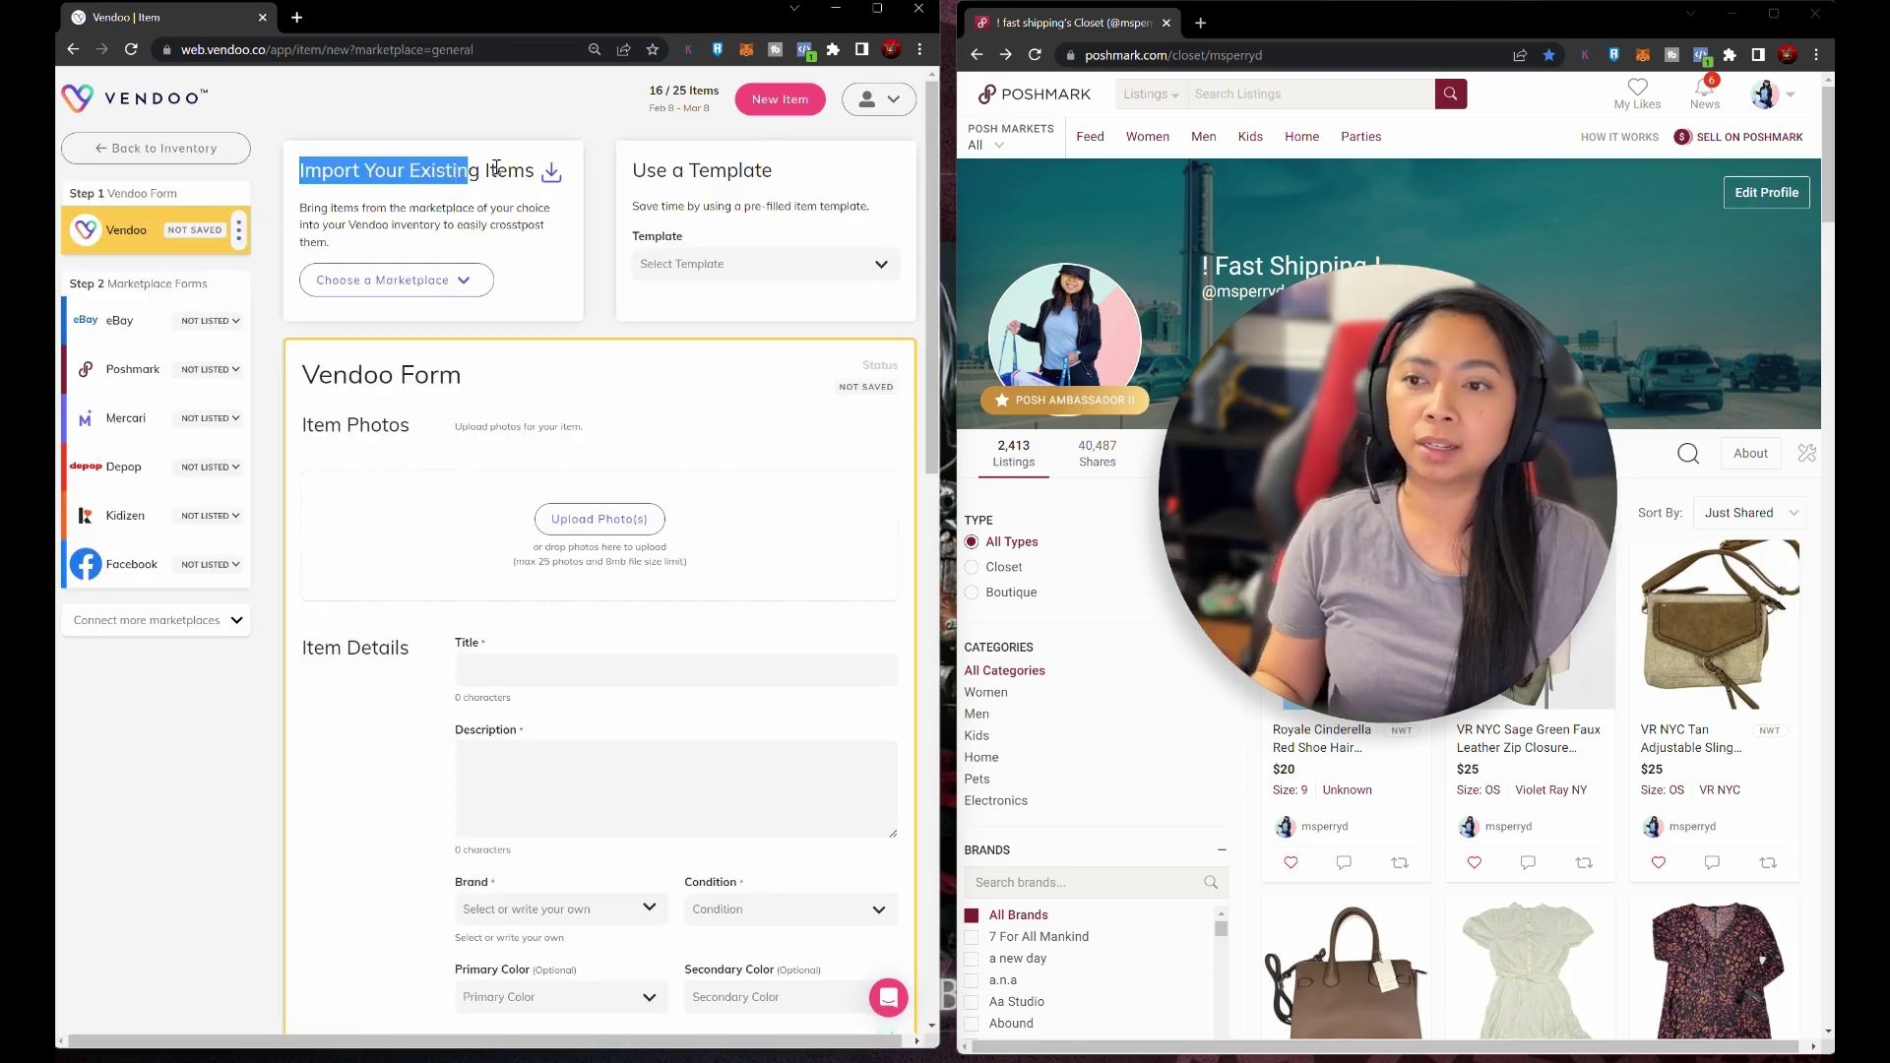
click(452, 280)
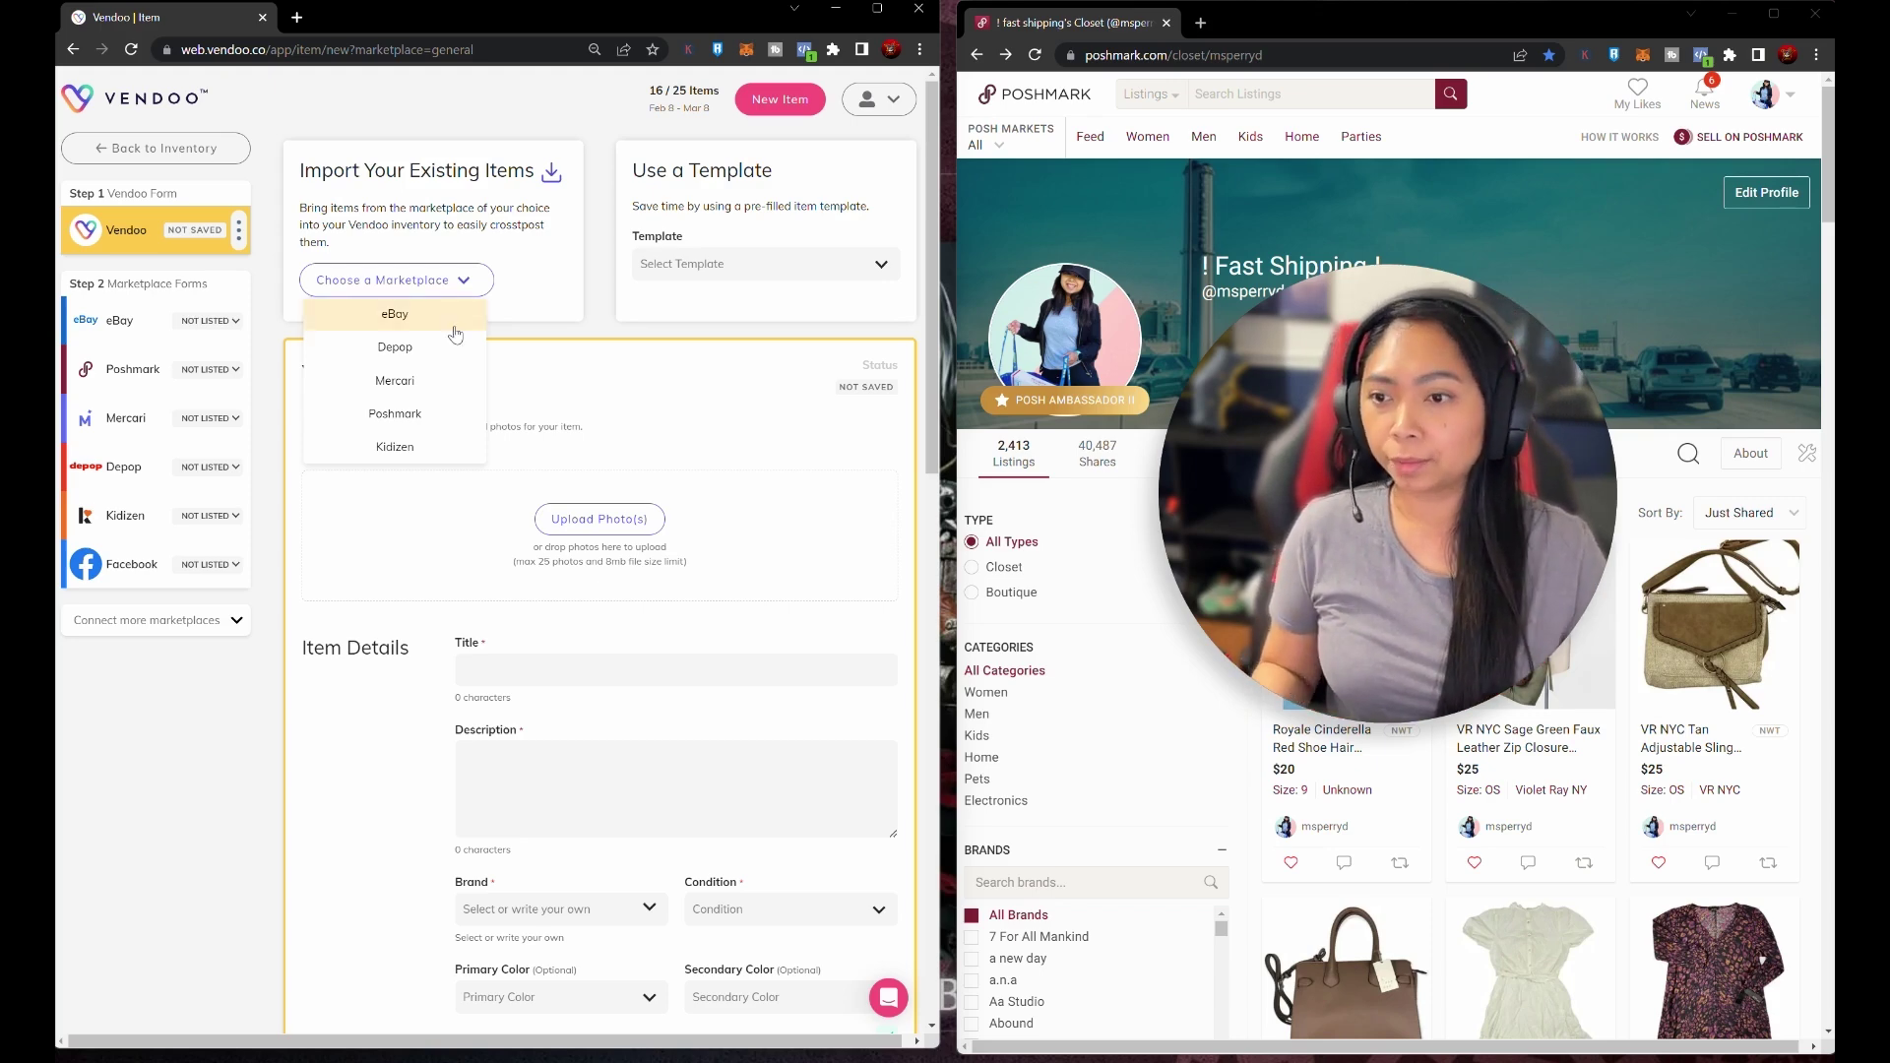
click(453, 414)
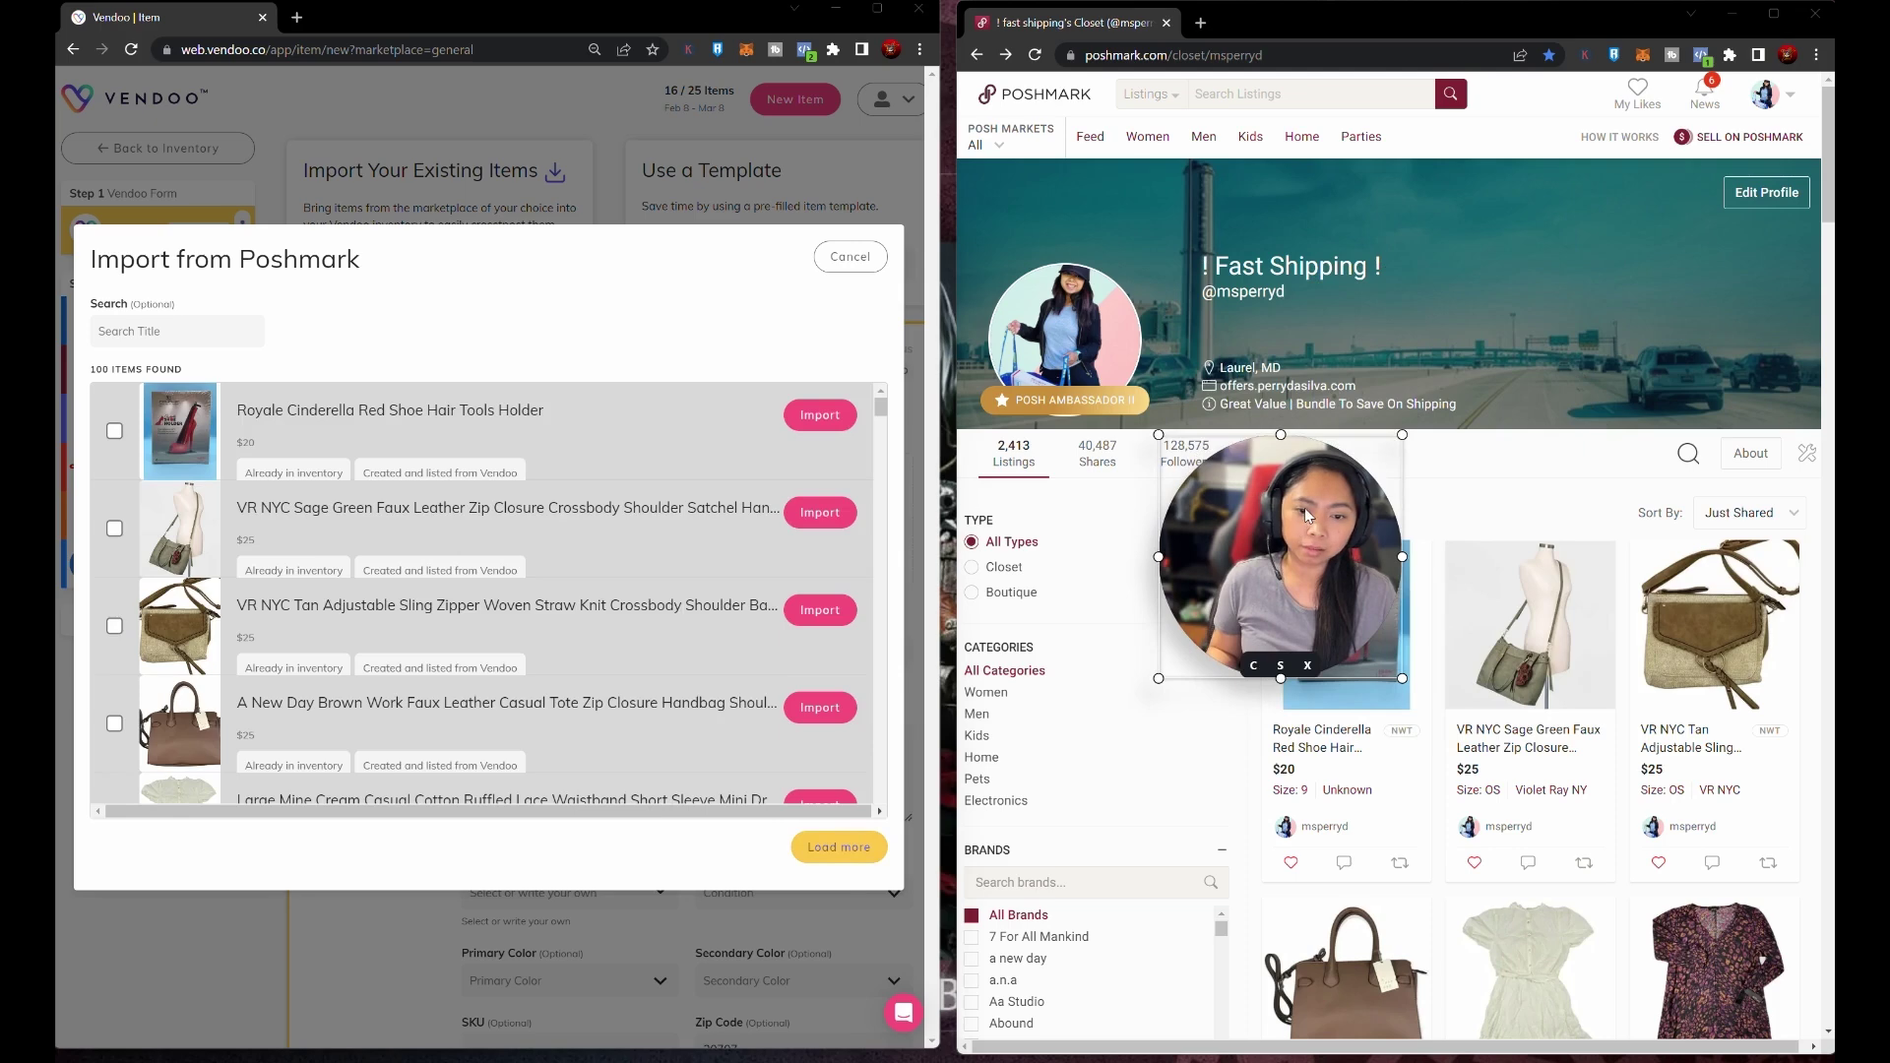
- Scroll through the Poshmark import list to extend it to 200 items
drag(1307, 515, 228, 873)
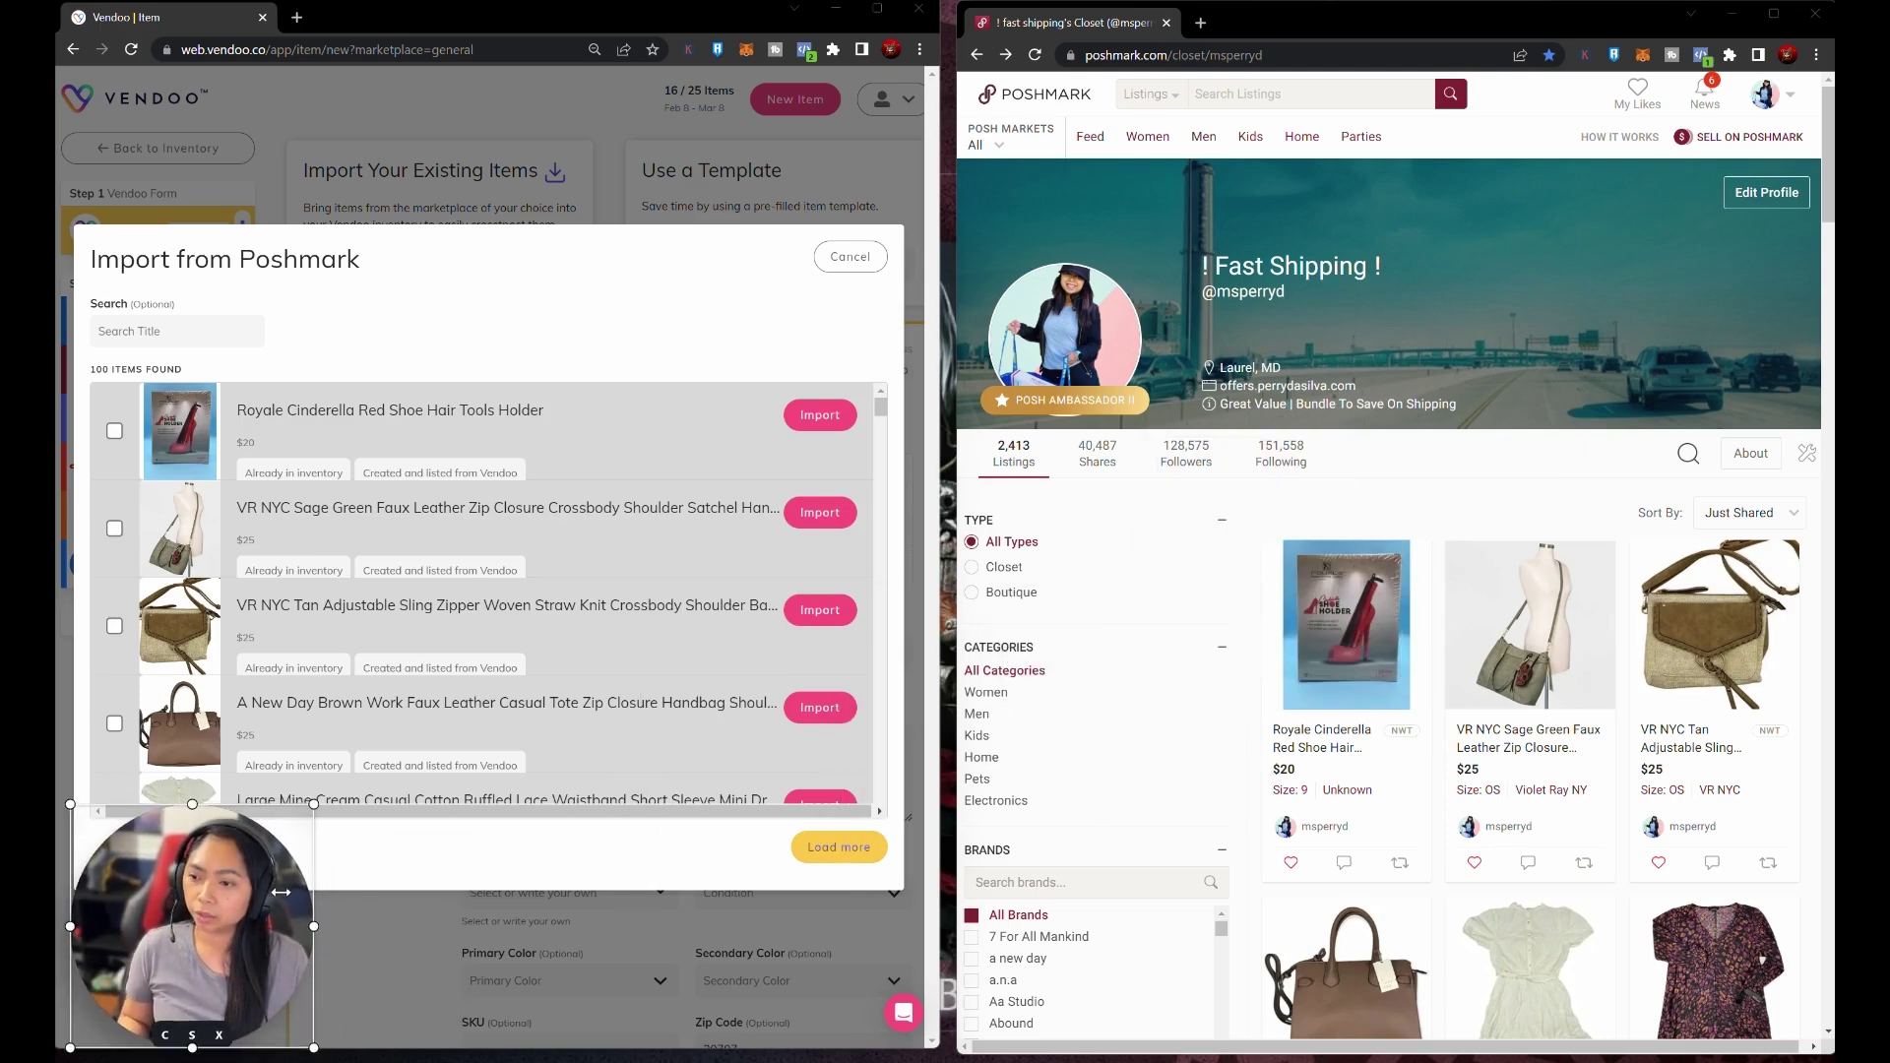
scroll(723, 424, down, 2)
scroll(719, 423, down, 3)
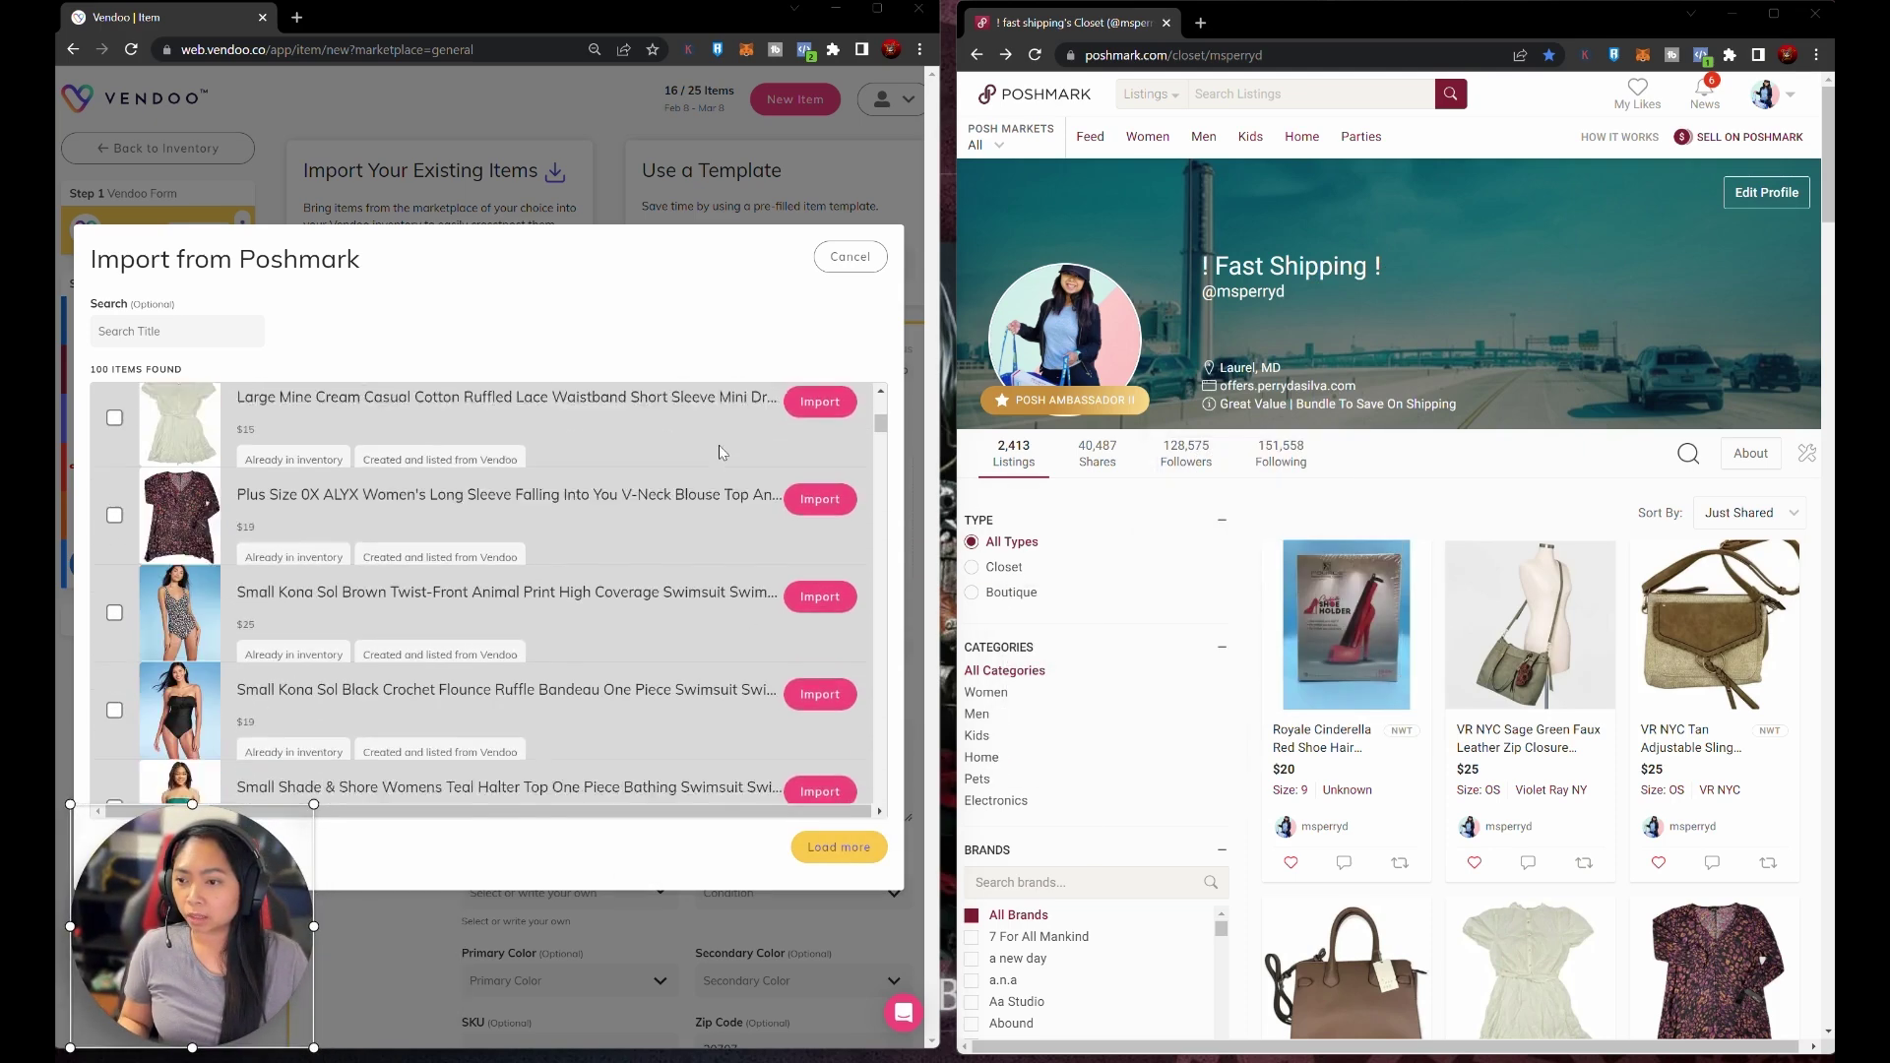
scroll(717, 422, up, 3)
scroll(443, 516, up, 2)
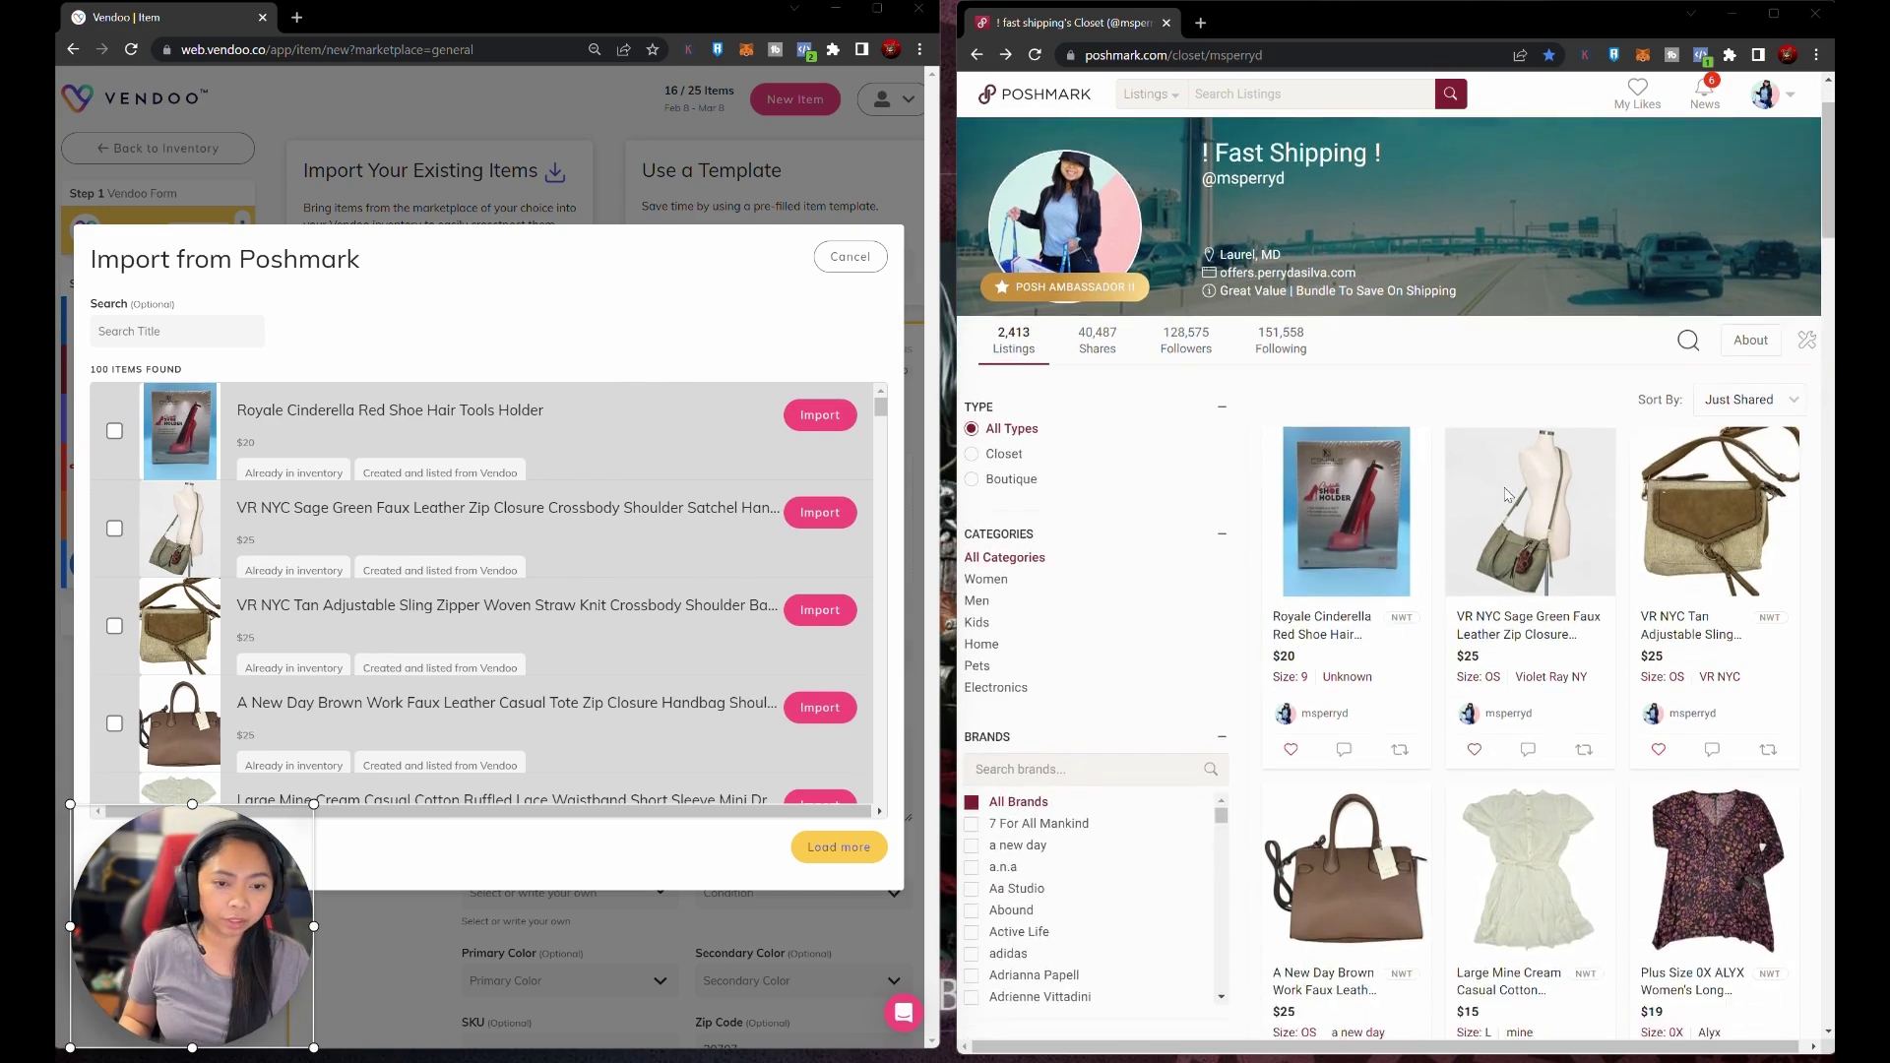
scroll(1504, 492, down, 10)
scroll(782, 610, down, 5)
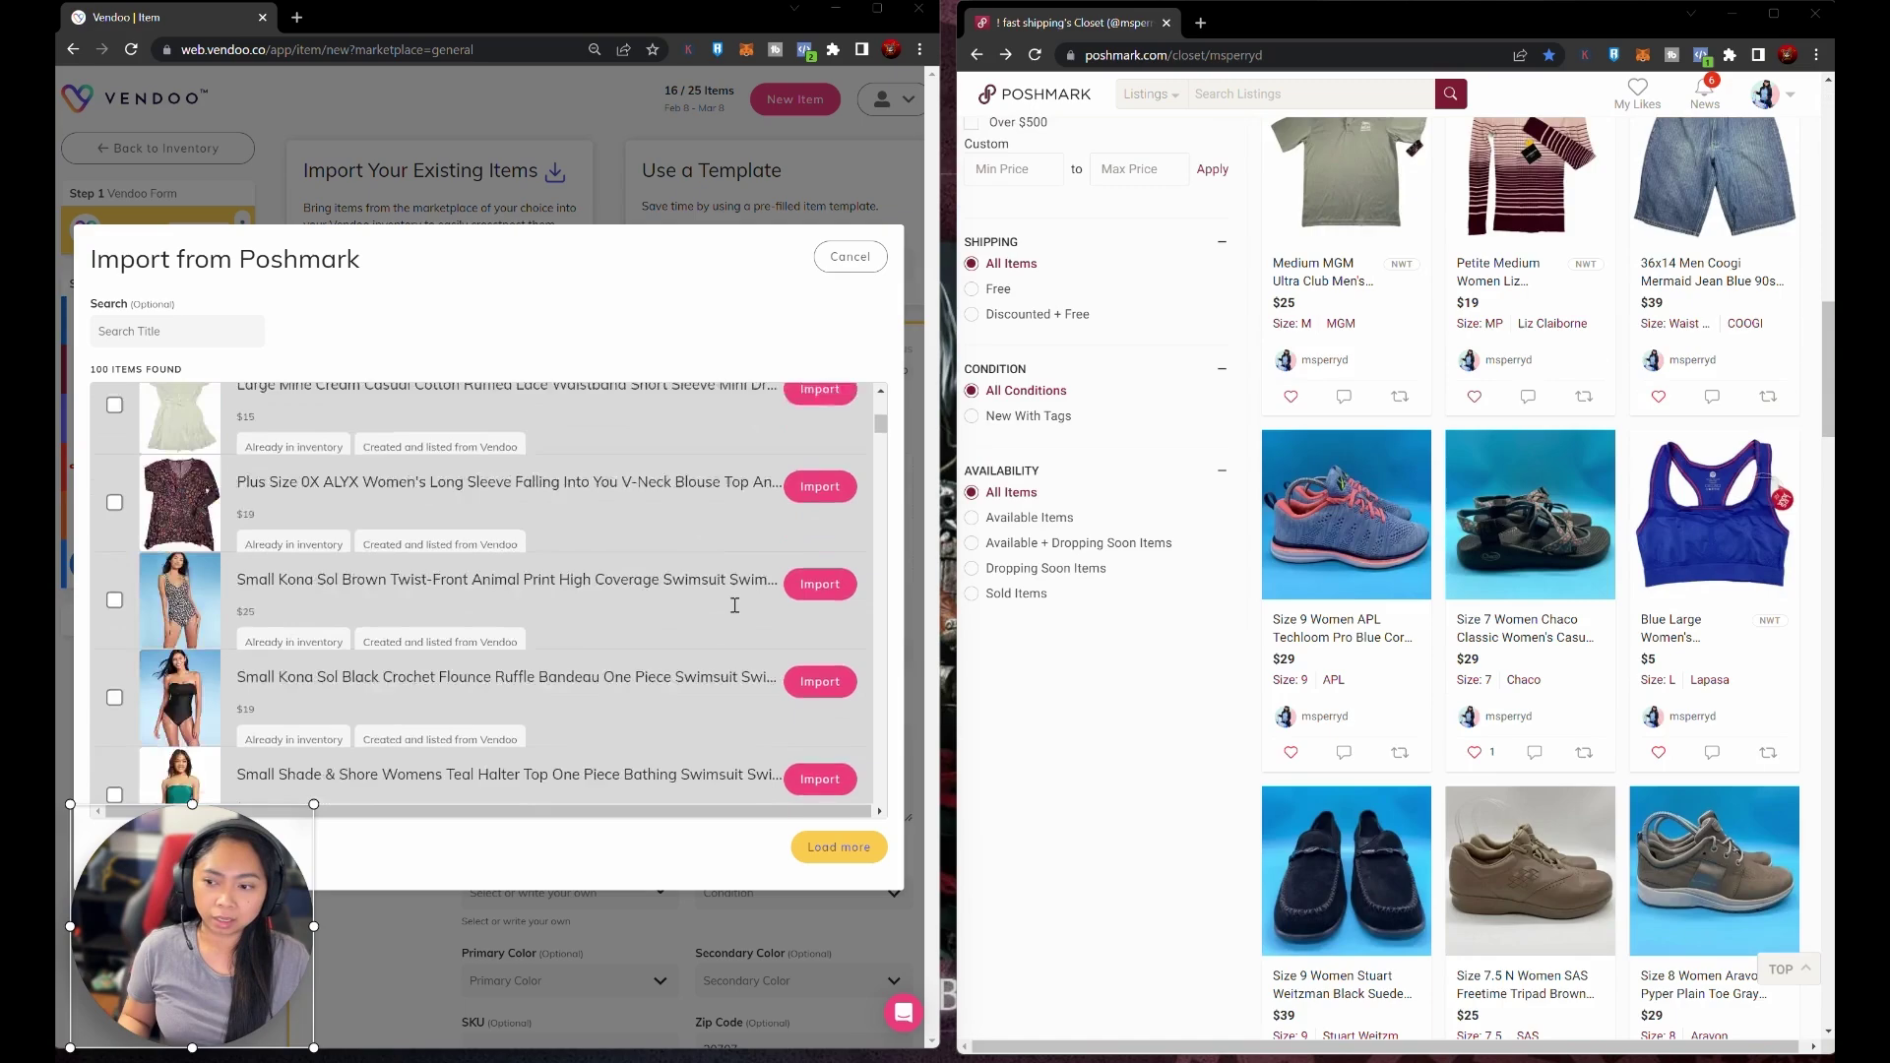
scroll(753, 605, down, 3)
scroll(775, 617, up, 5)
scroll(784, 619, up, 3)
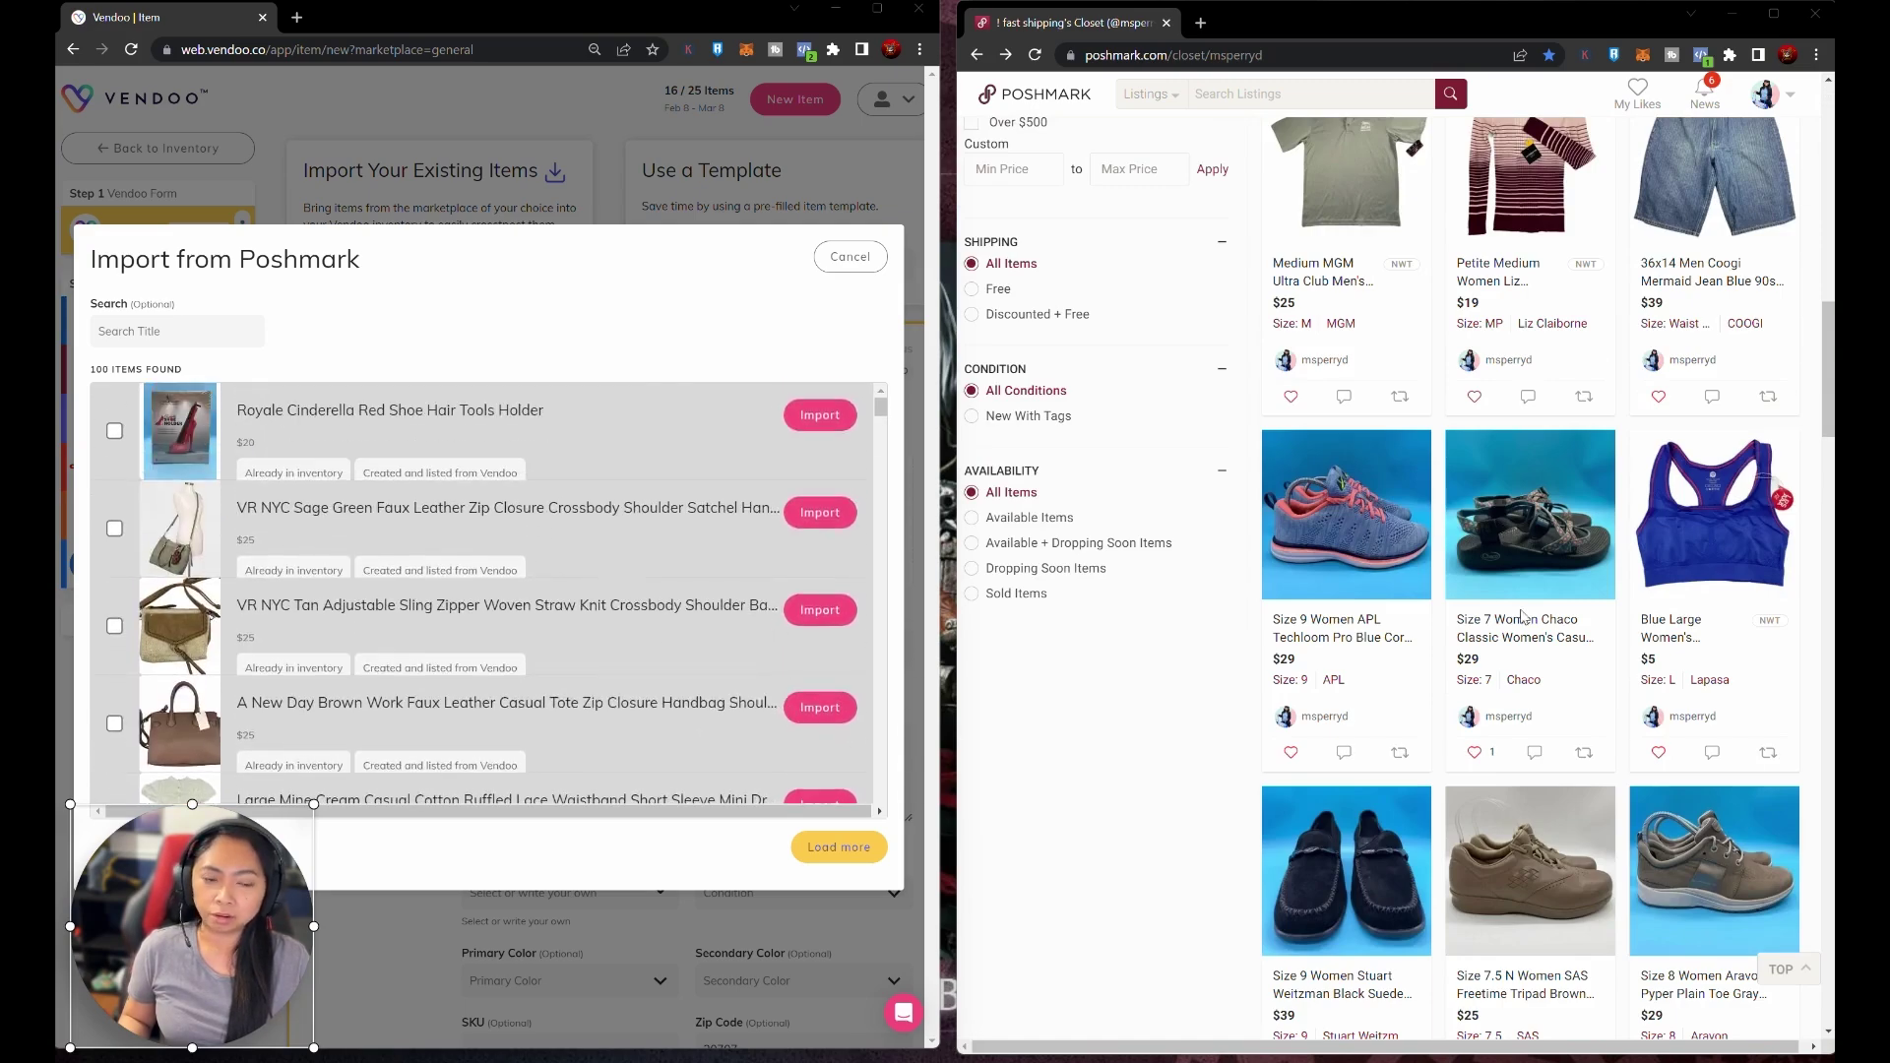
scroll(1523, 617, up, 5)
scroll(1468, 658, up, 5)
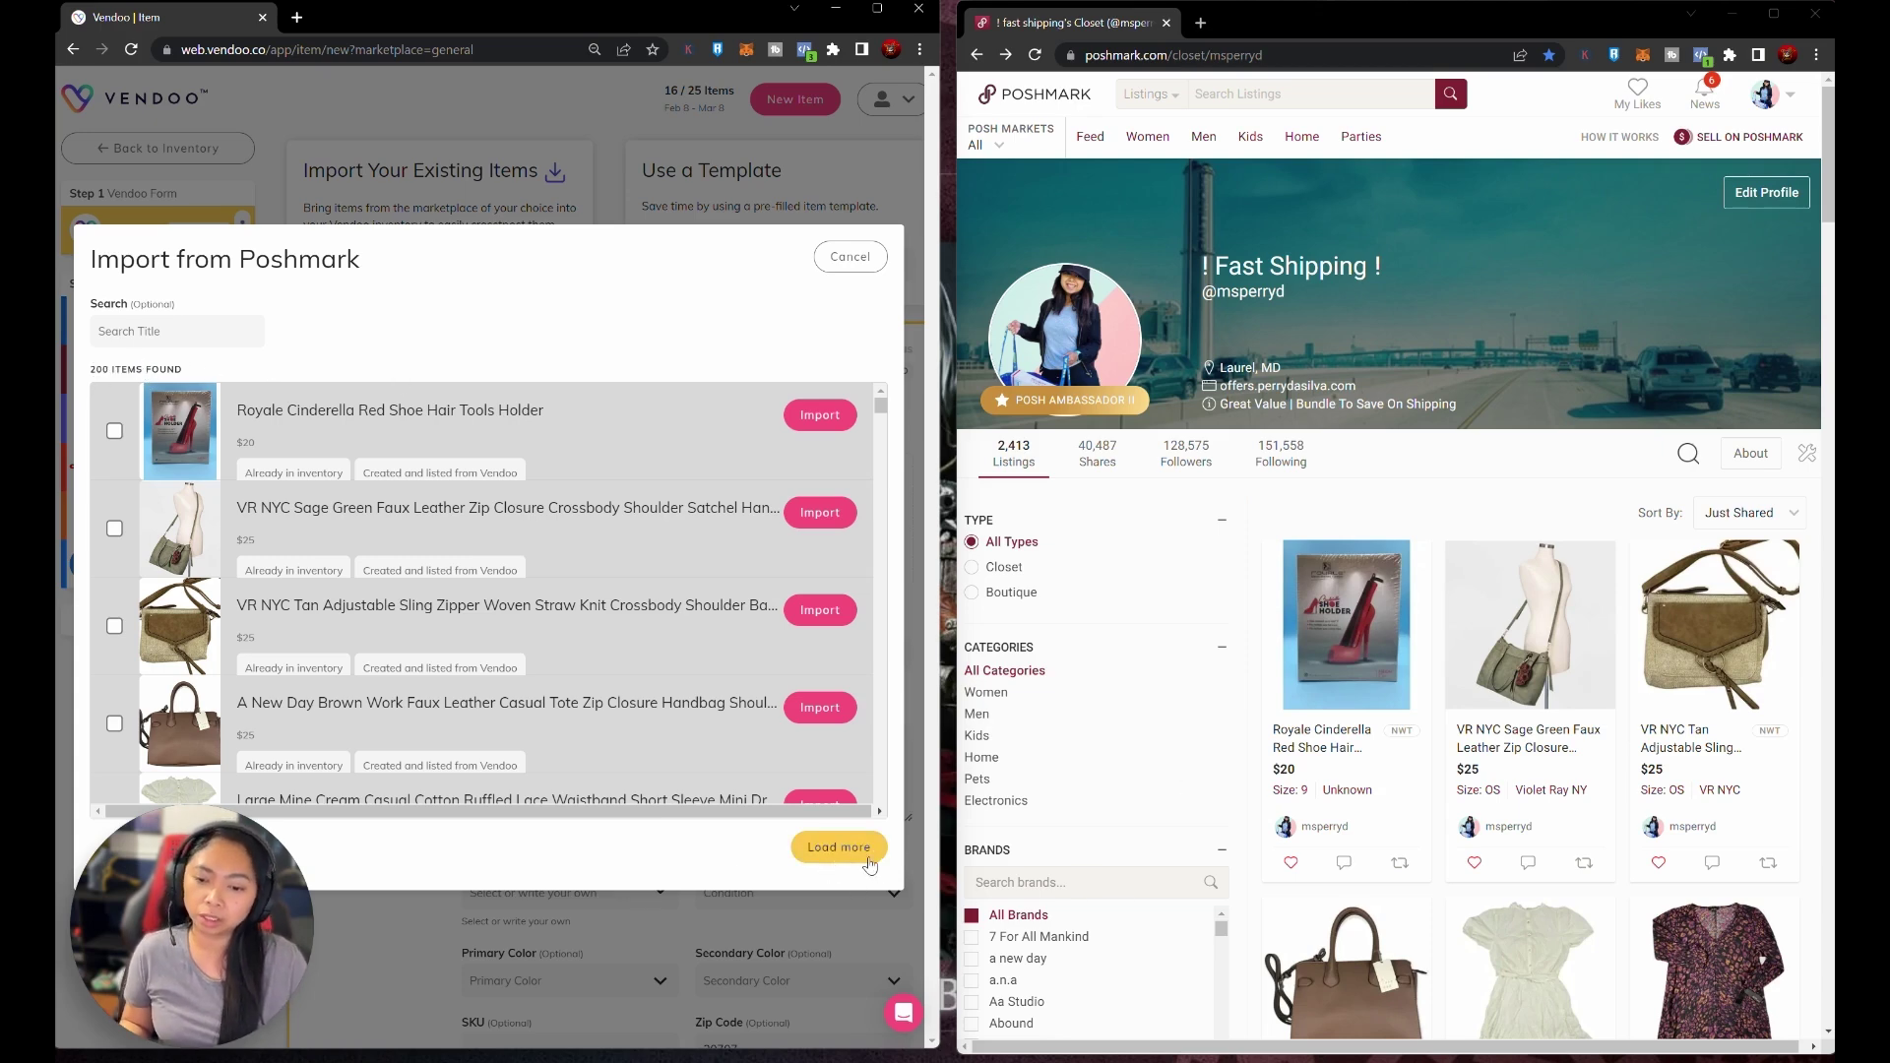
drag(157, 948, 1006, 293)
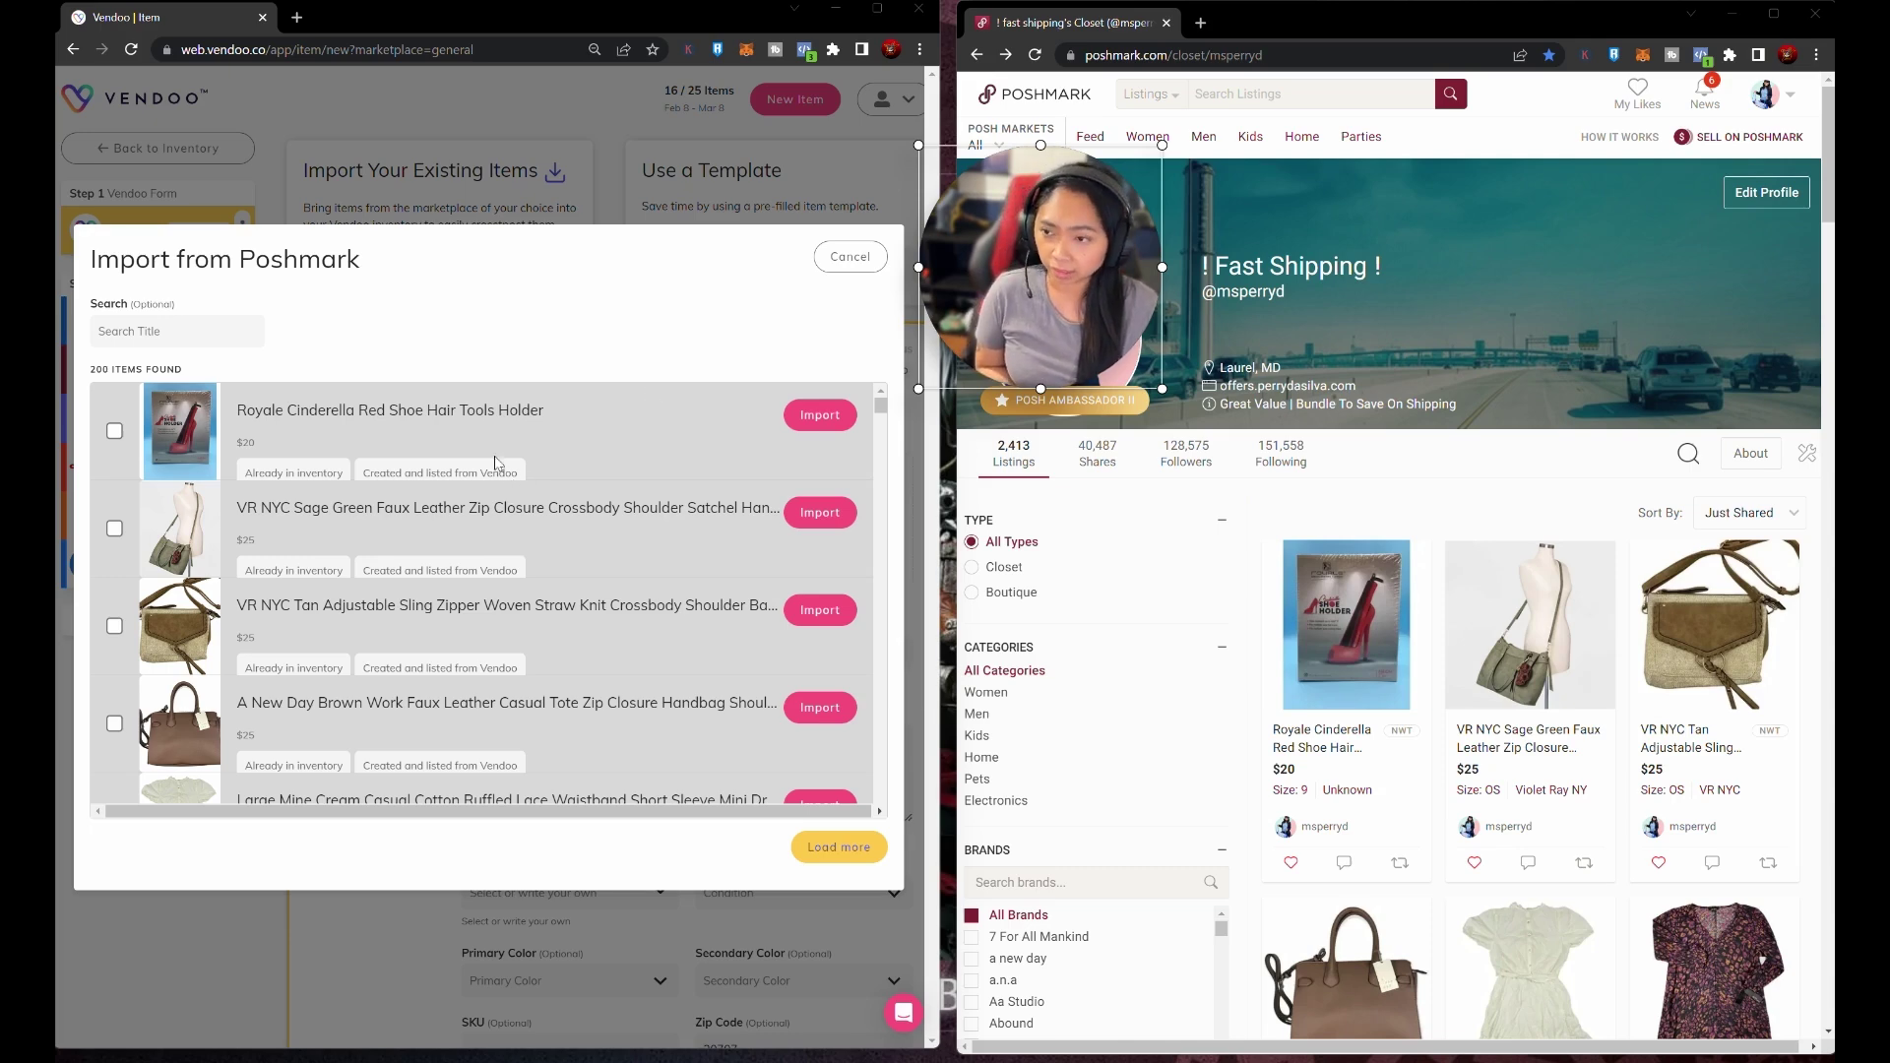
- Search the import list for 'grogu' and import the Grogu plush listing
click(210, 338)
text(g)
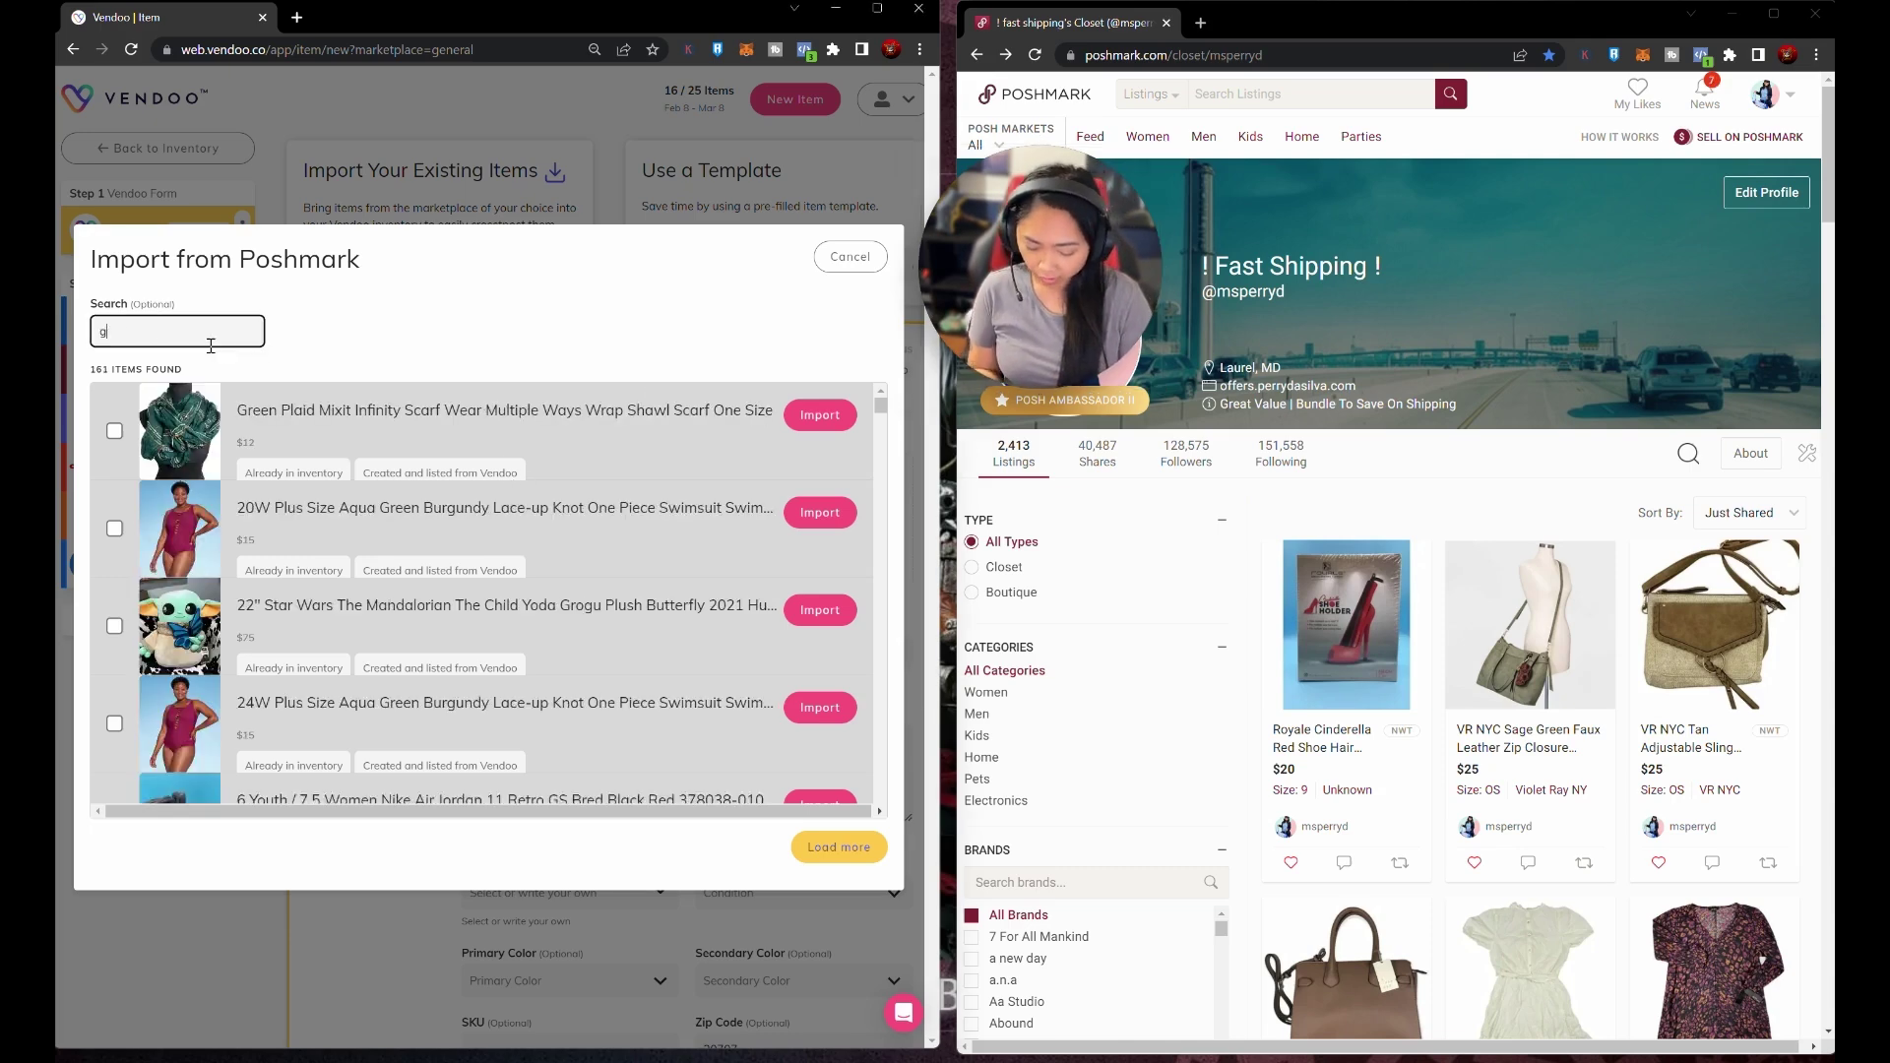
text(rogu)
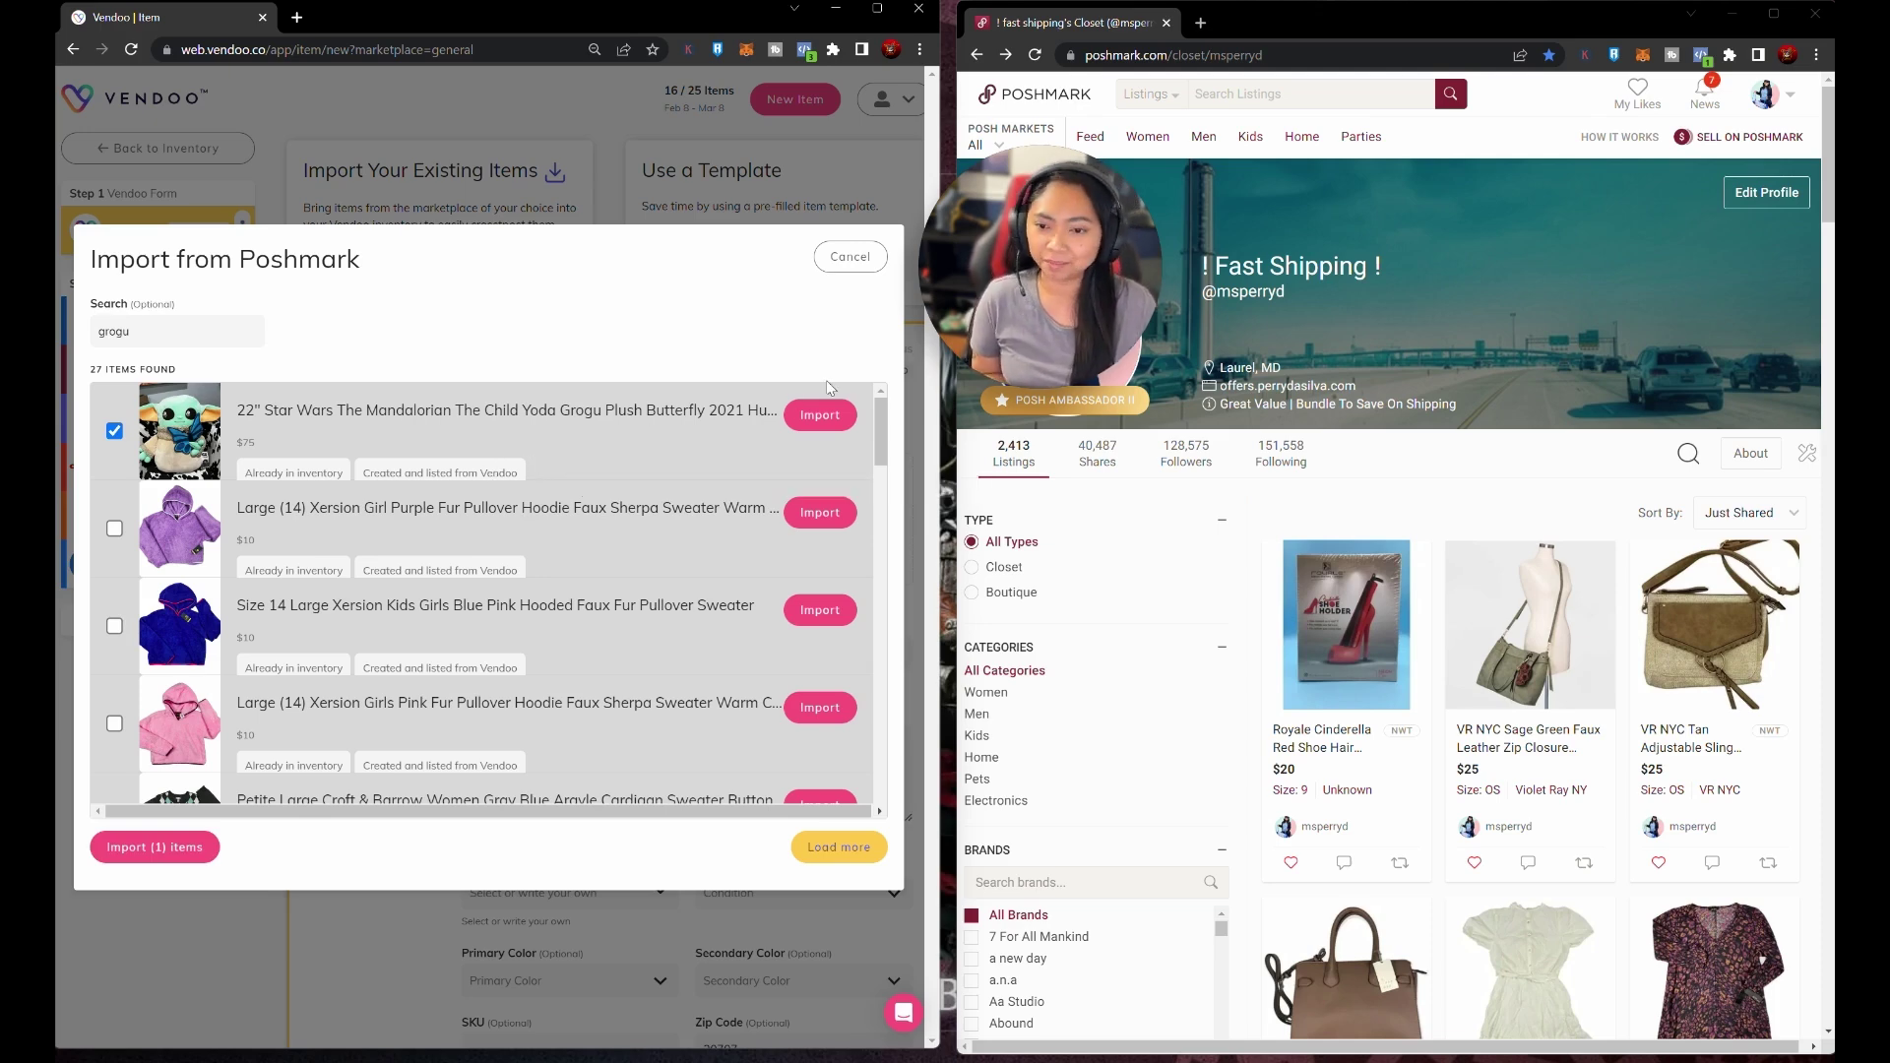
click(828, 417)
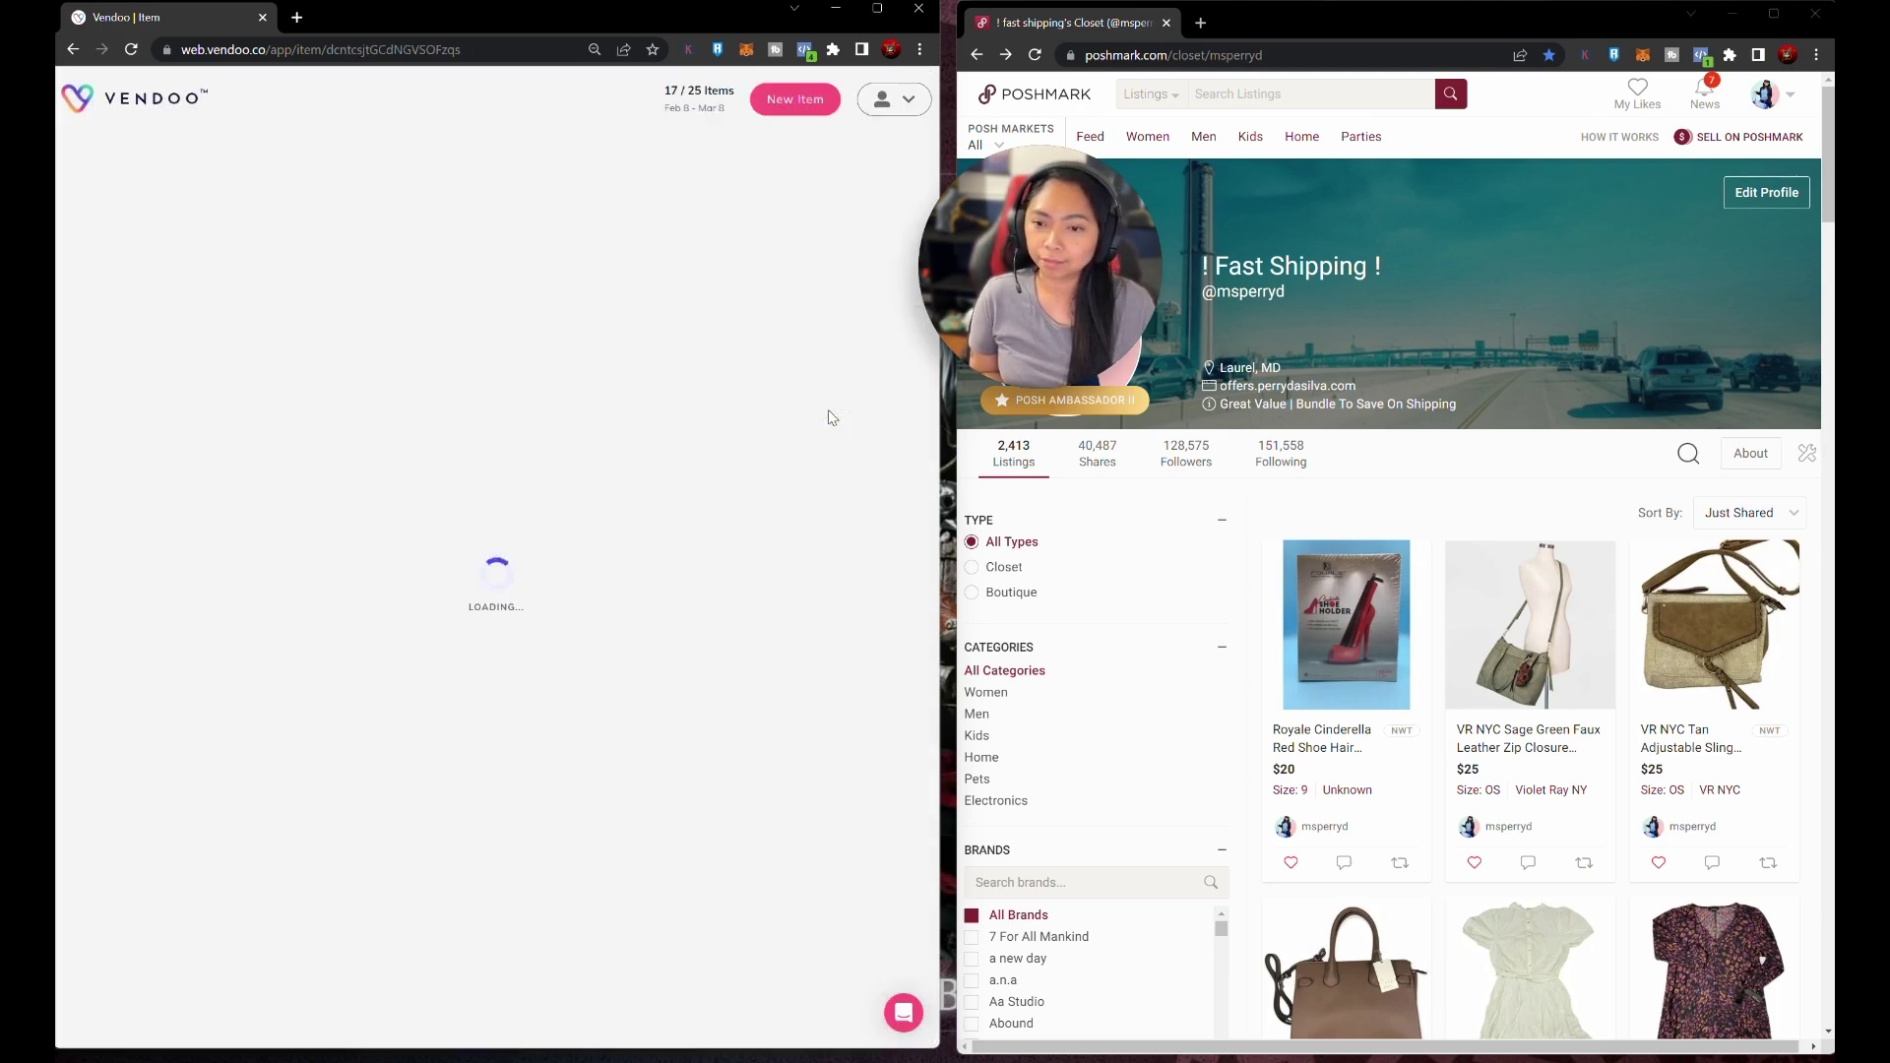
mouse_move(1063, 288)
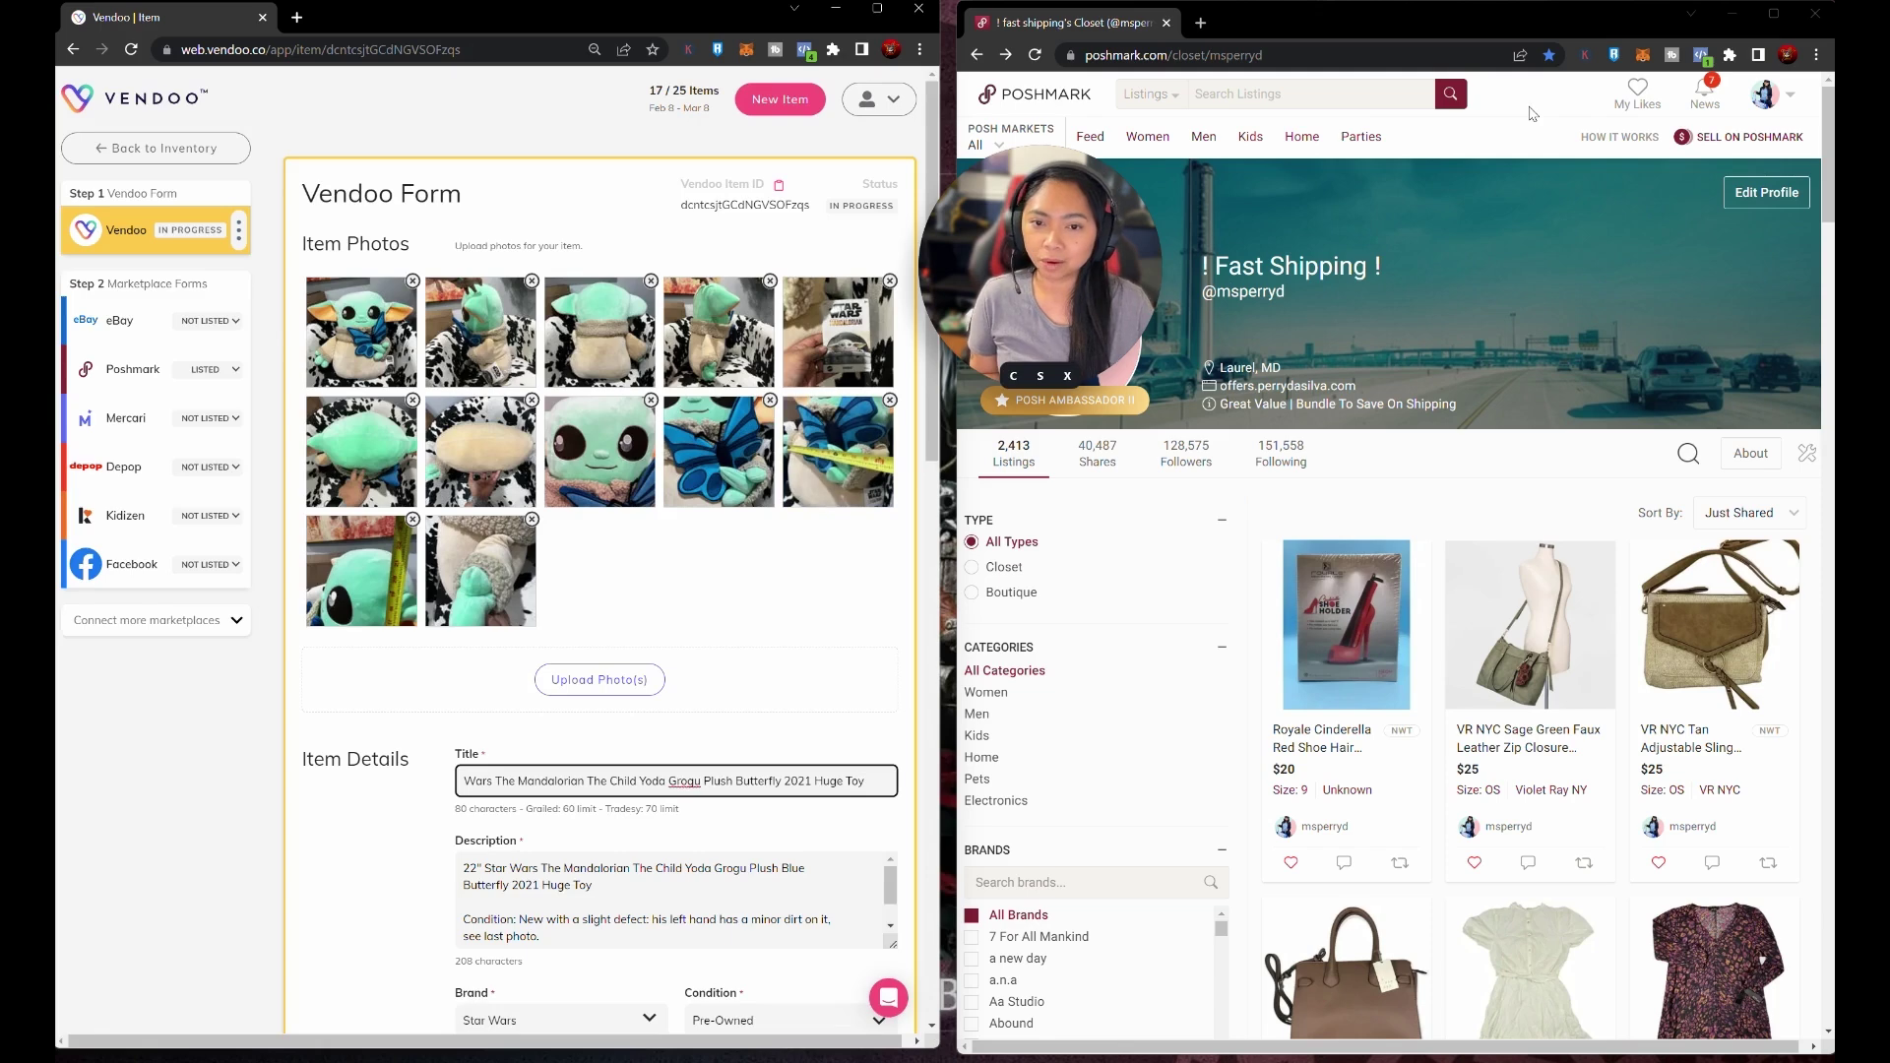
- Search the Poshmark closet for 'grogu' and open the $75 Grogu plush listing
mouse_move(1081, 222)
mouse_down()
mouse_move(923, 359)
mouse_move(238, 783)
mouse_move(240, 843)
mouse_move(266, 872)
mouse_up()
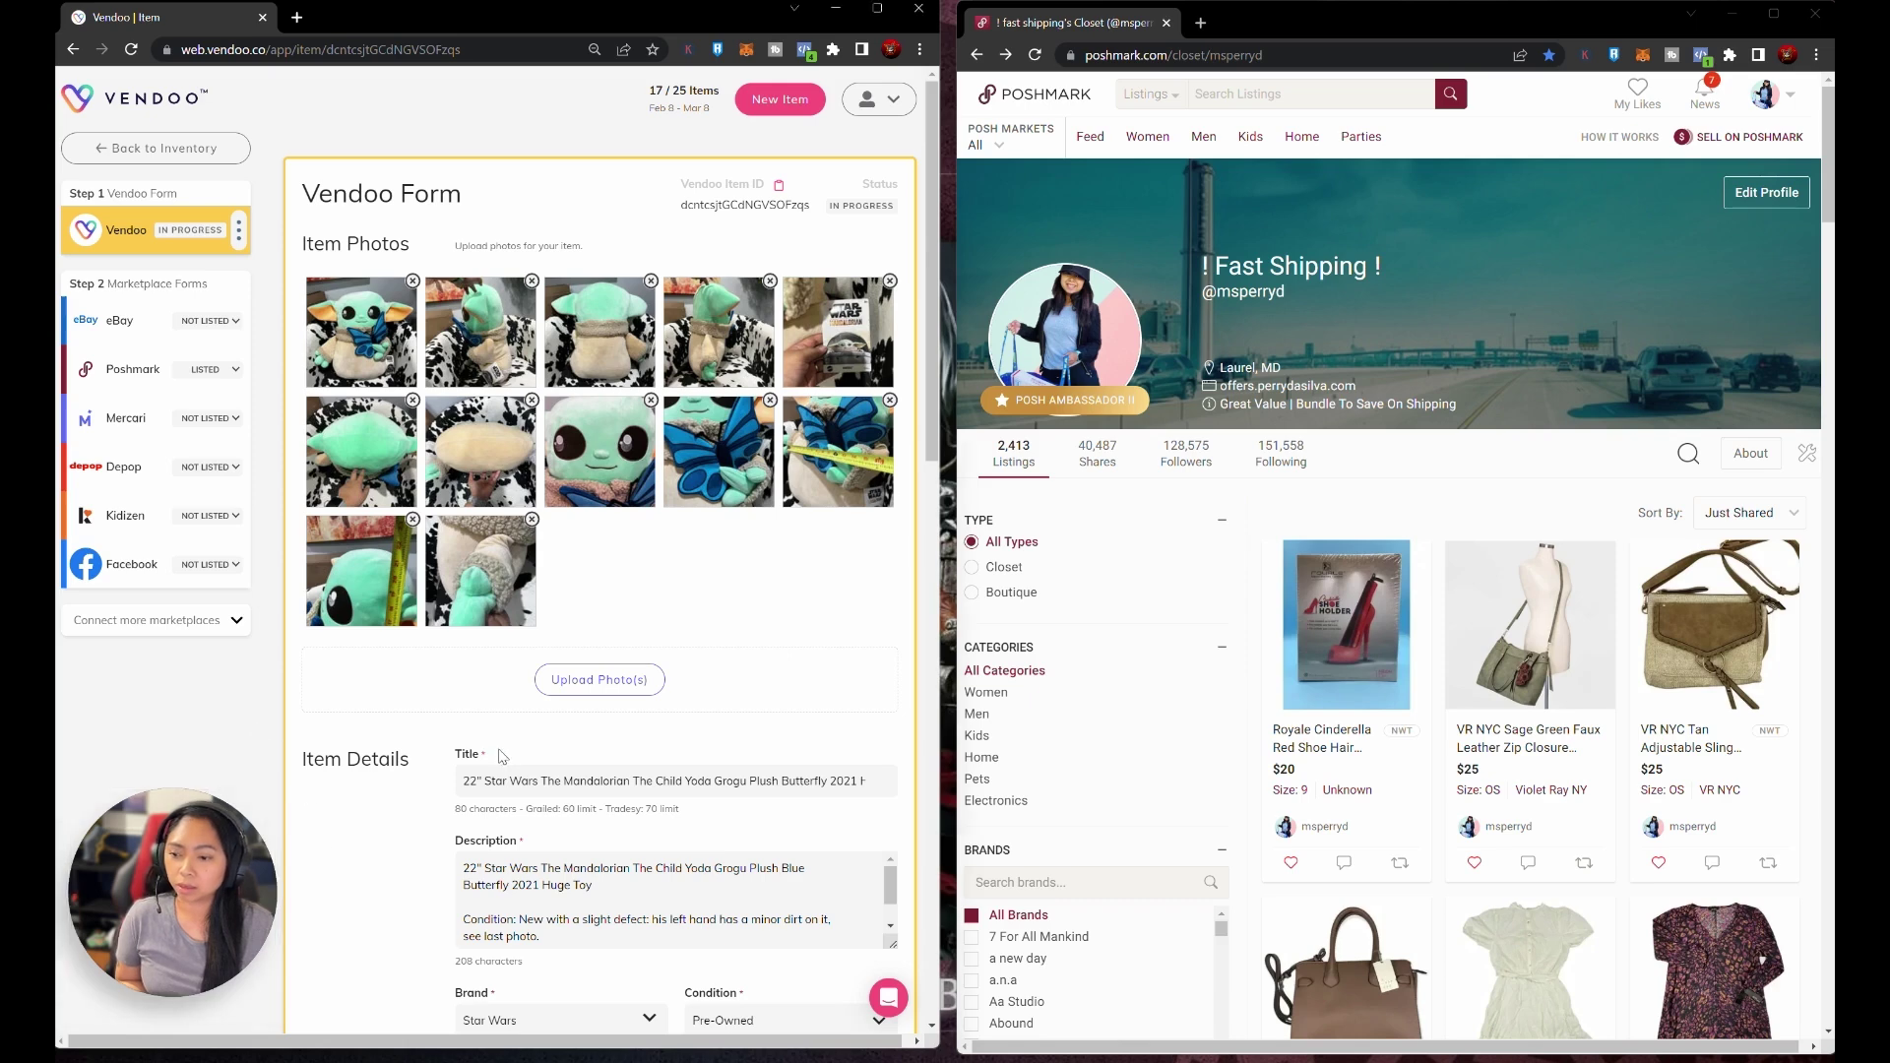
click(1687, 454)
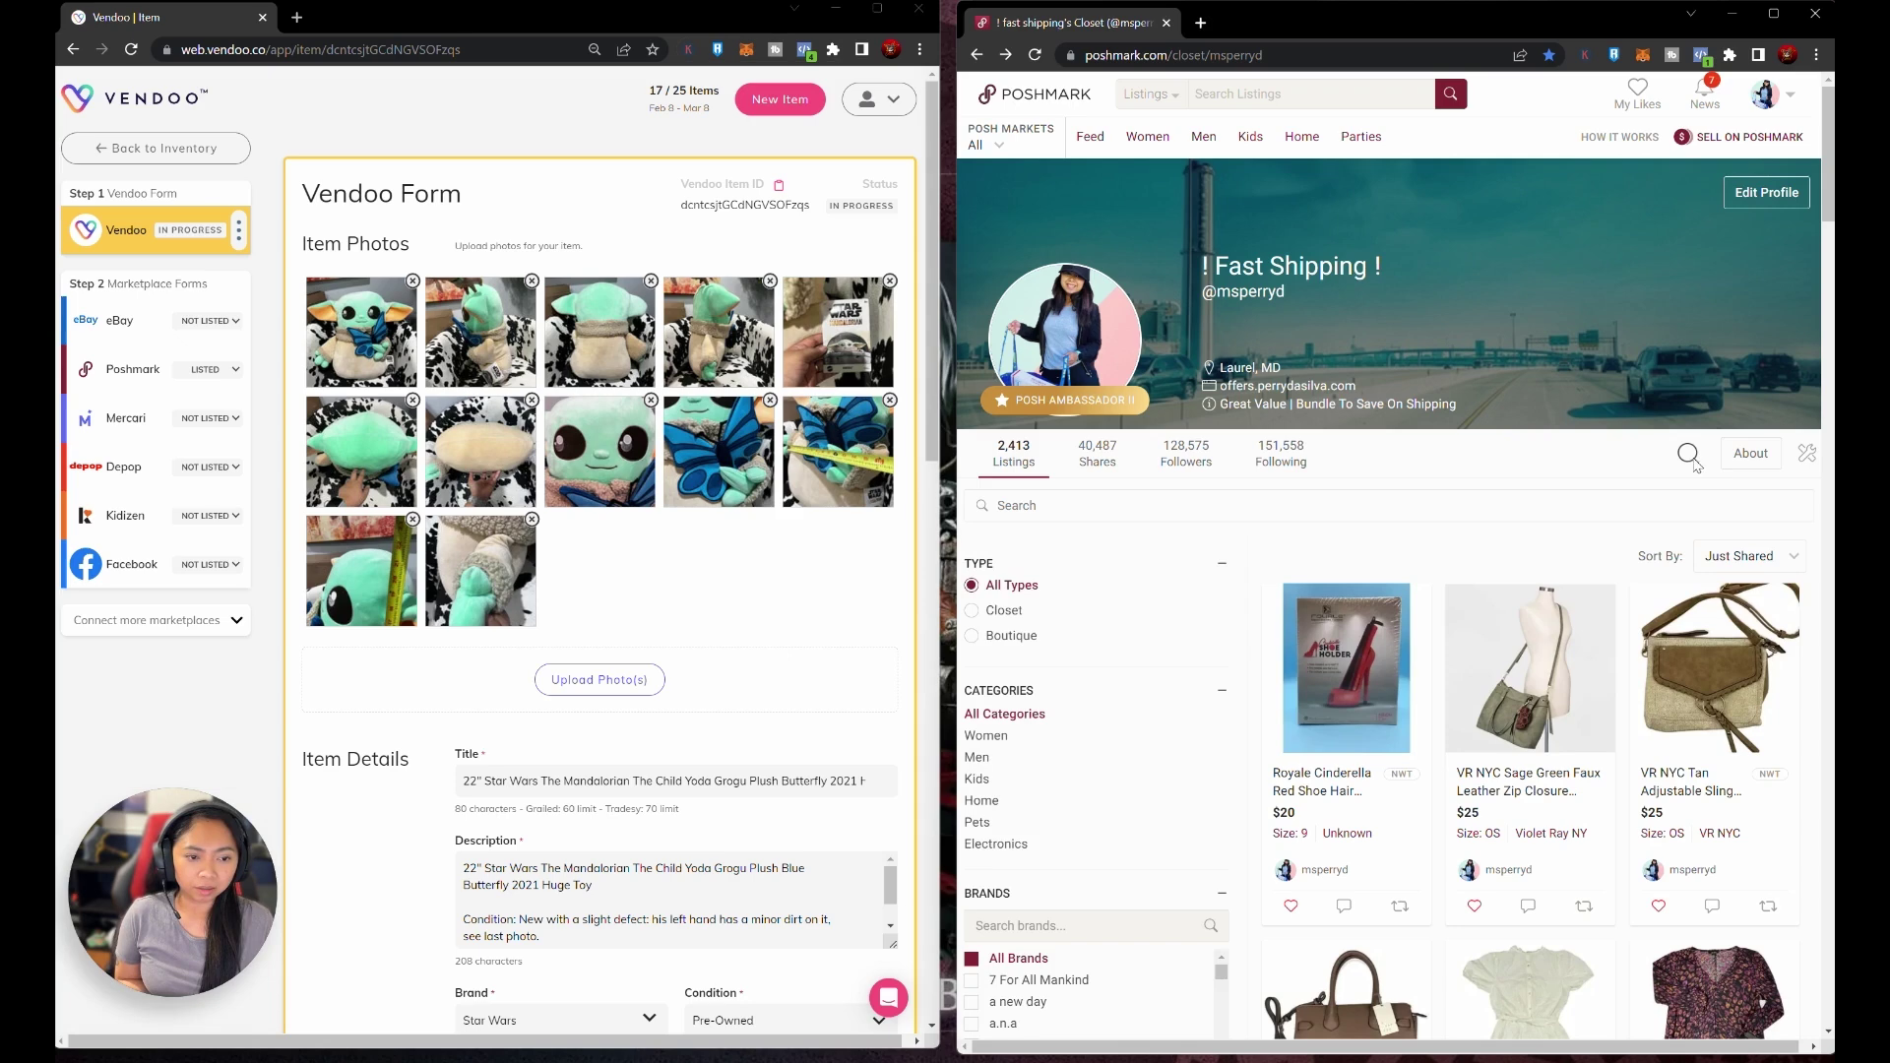
click(1390, 512)
text(g)
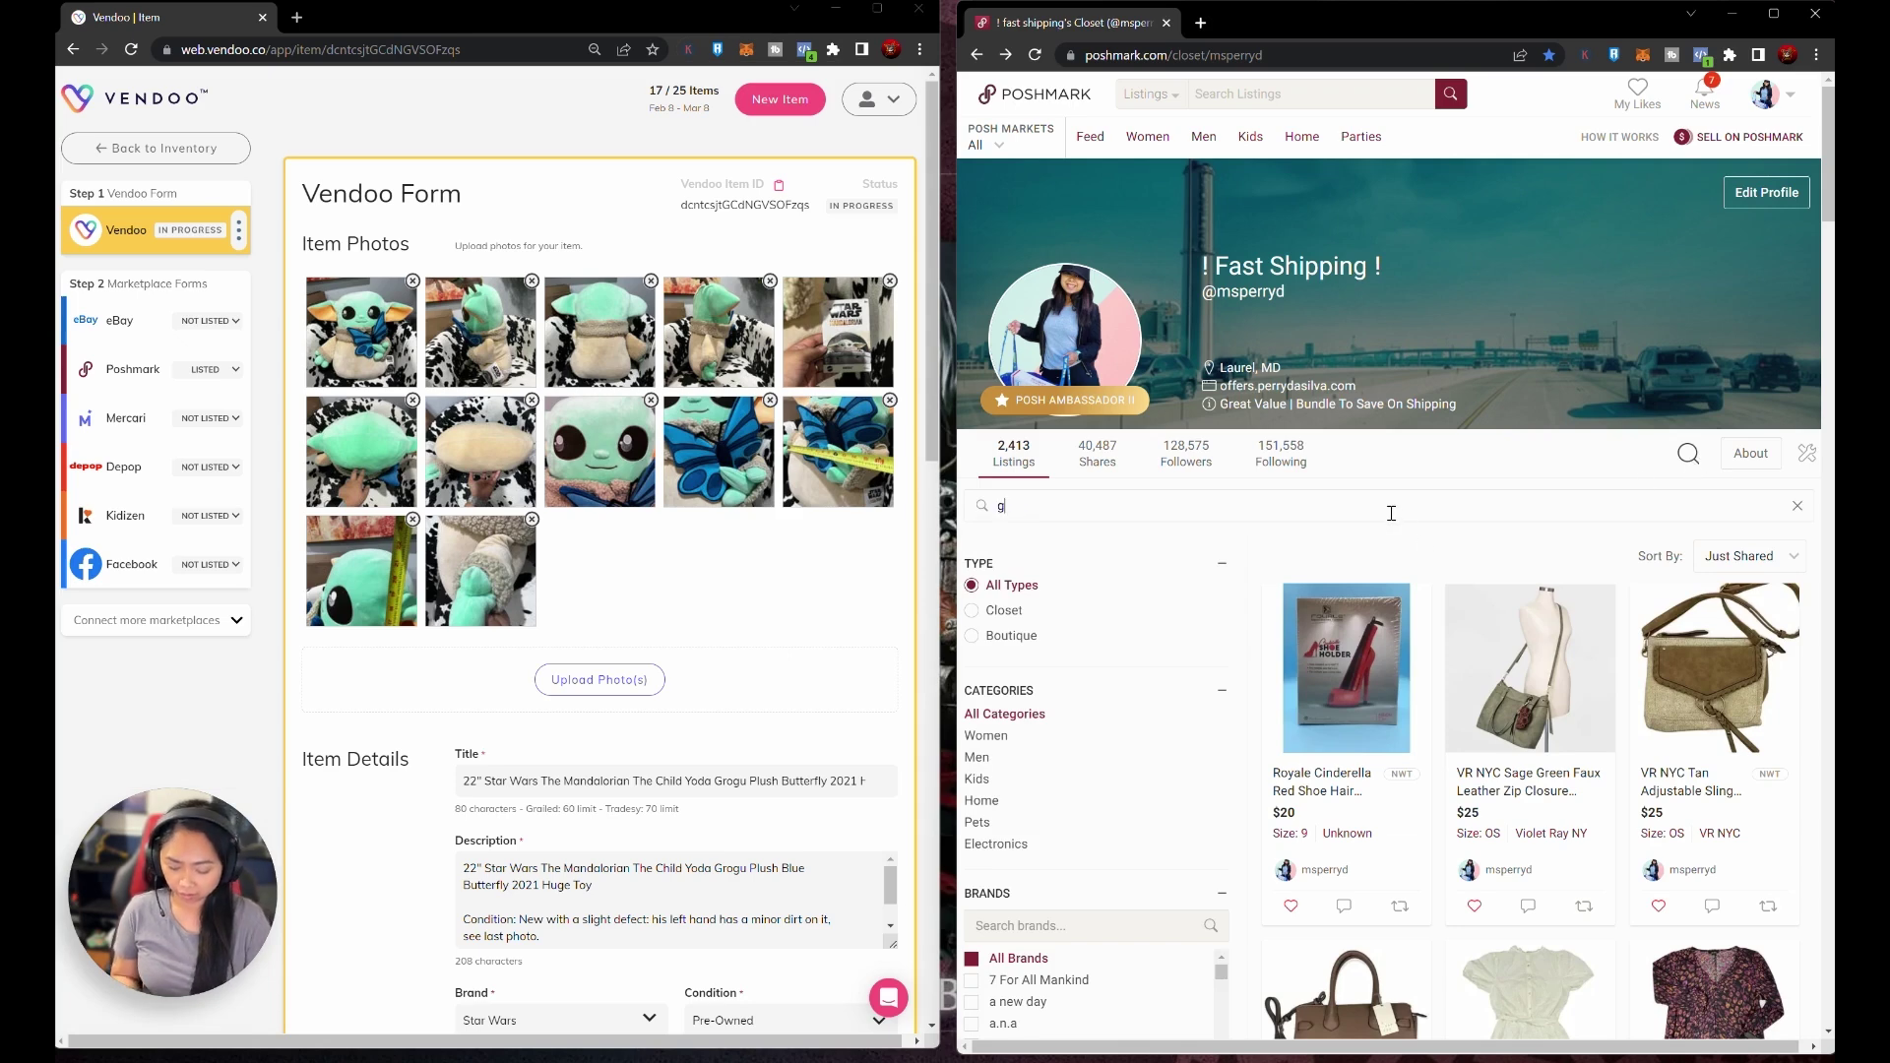
text(rog)
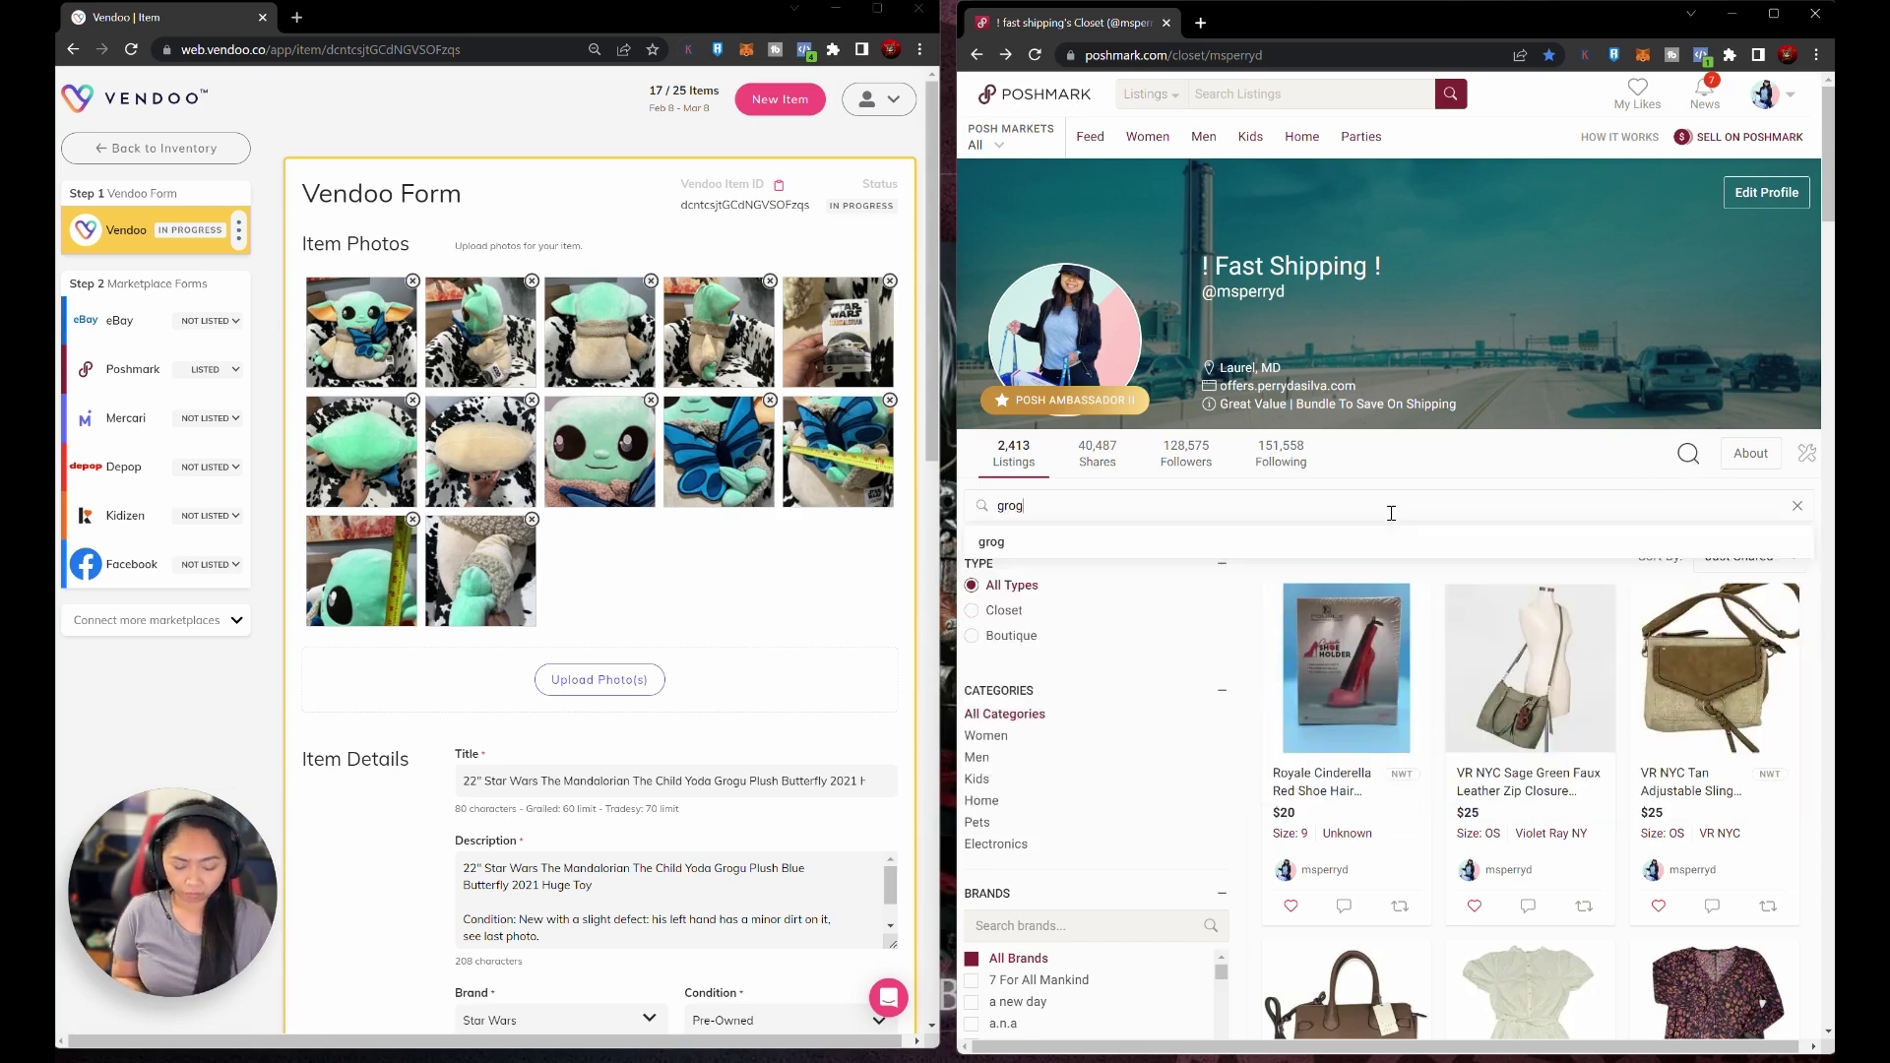
key(Return)
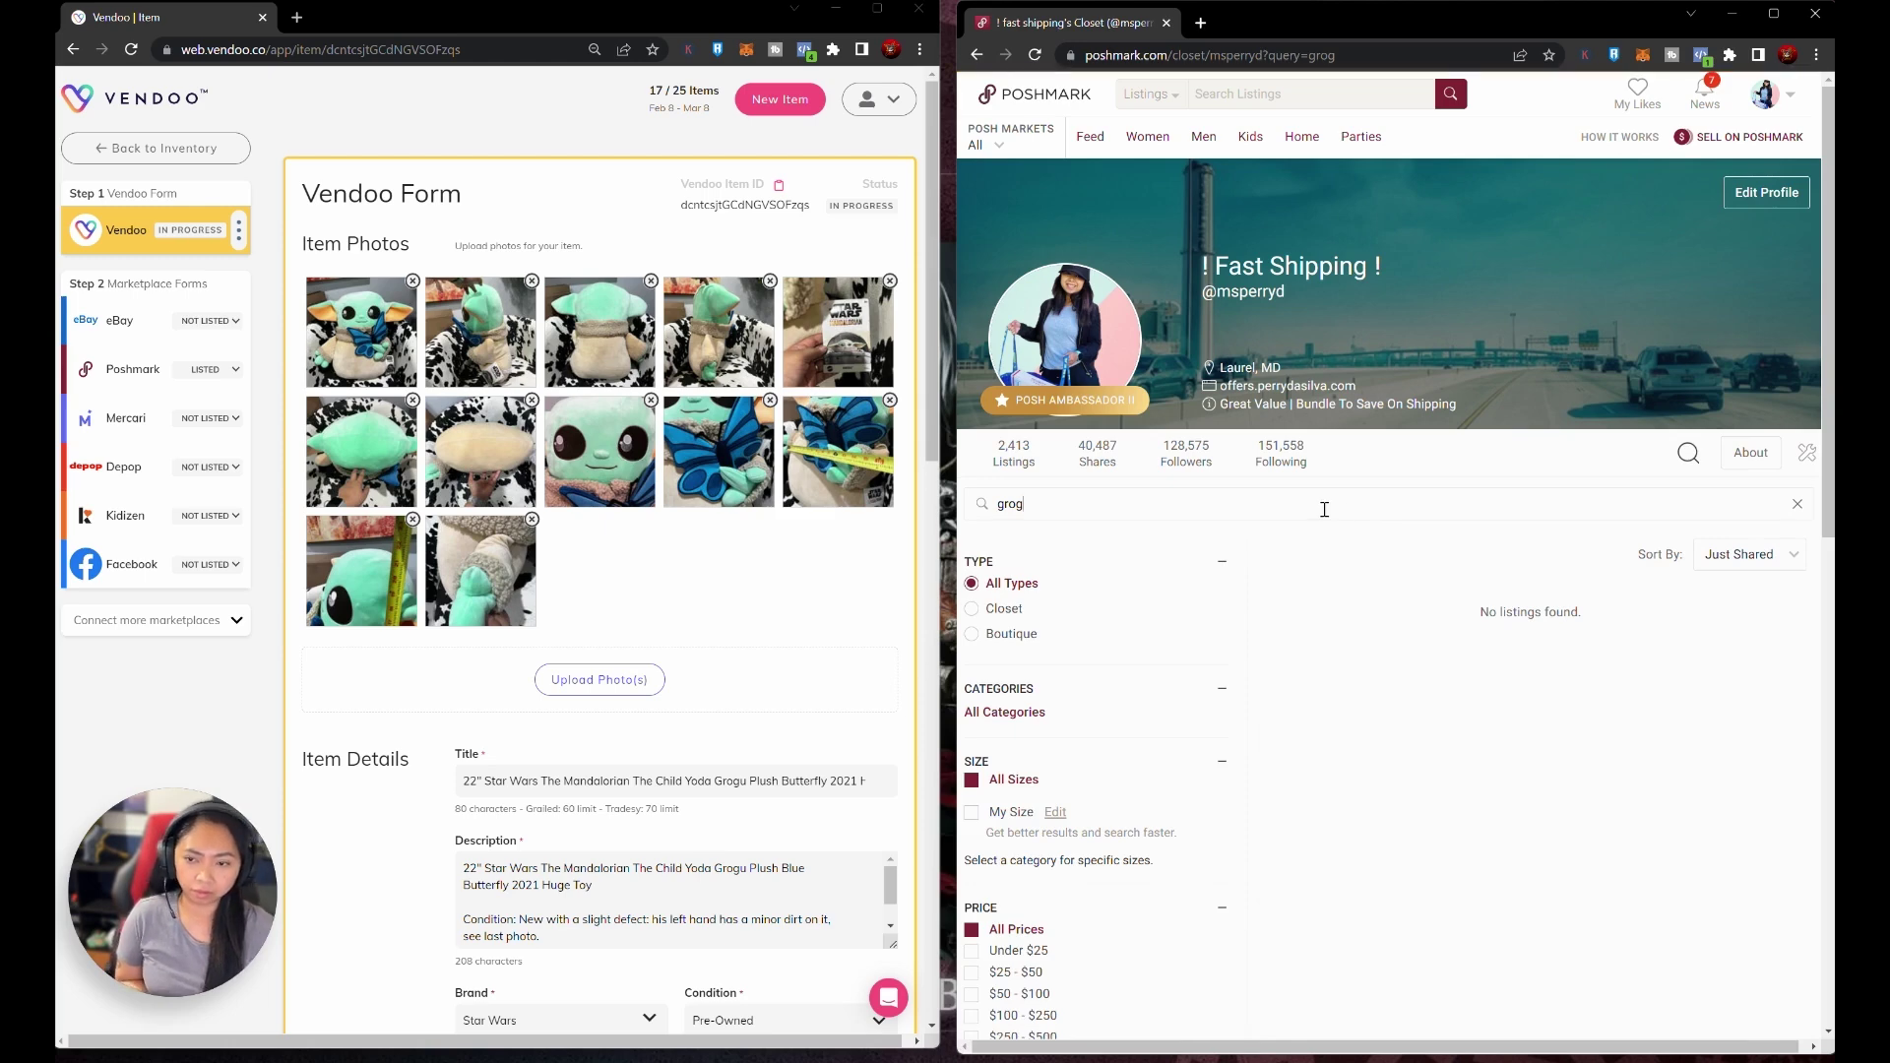
text(u)
key(Return)
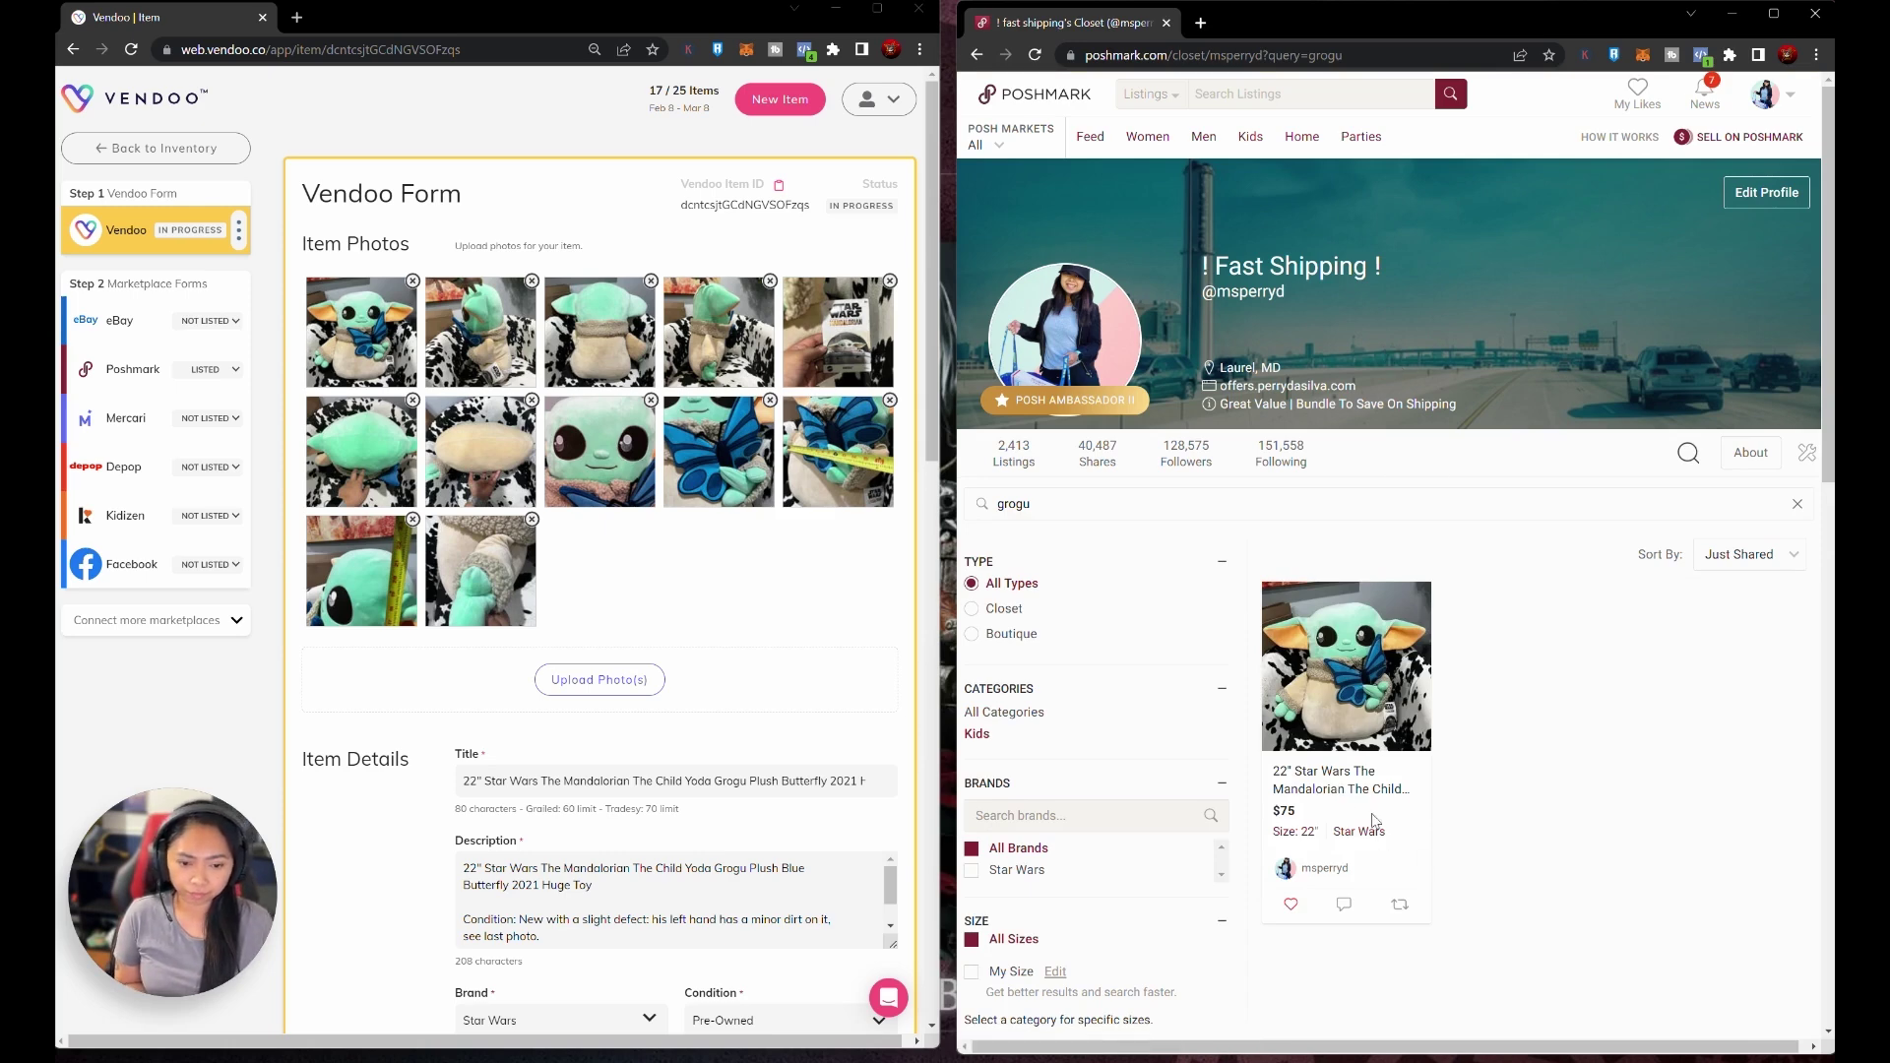
click(1349, 791)
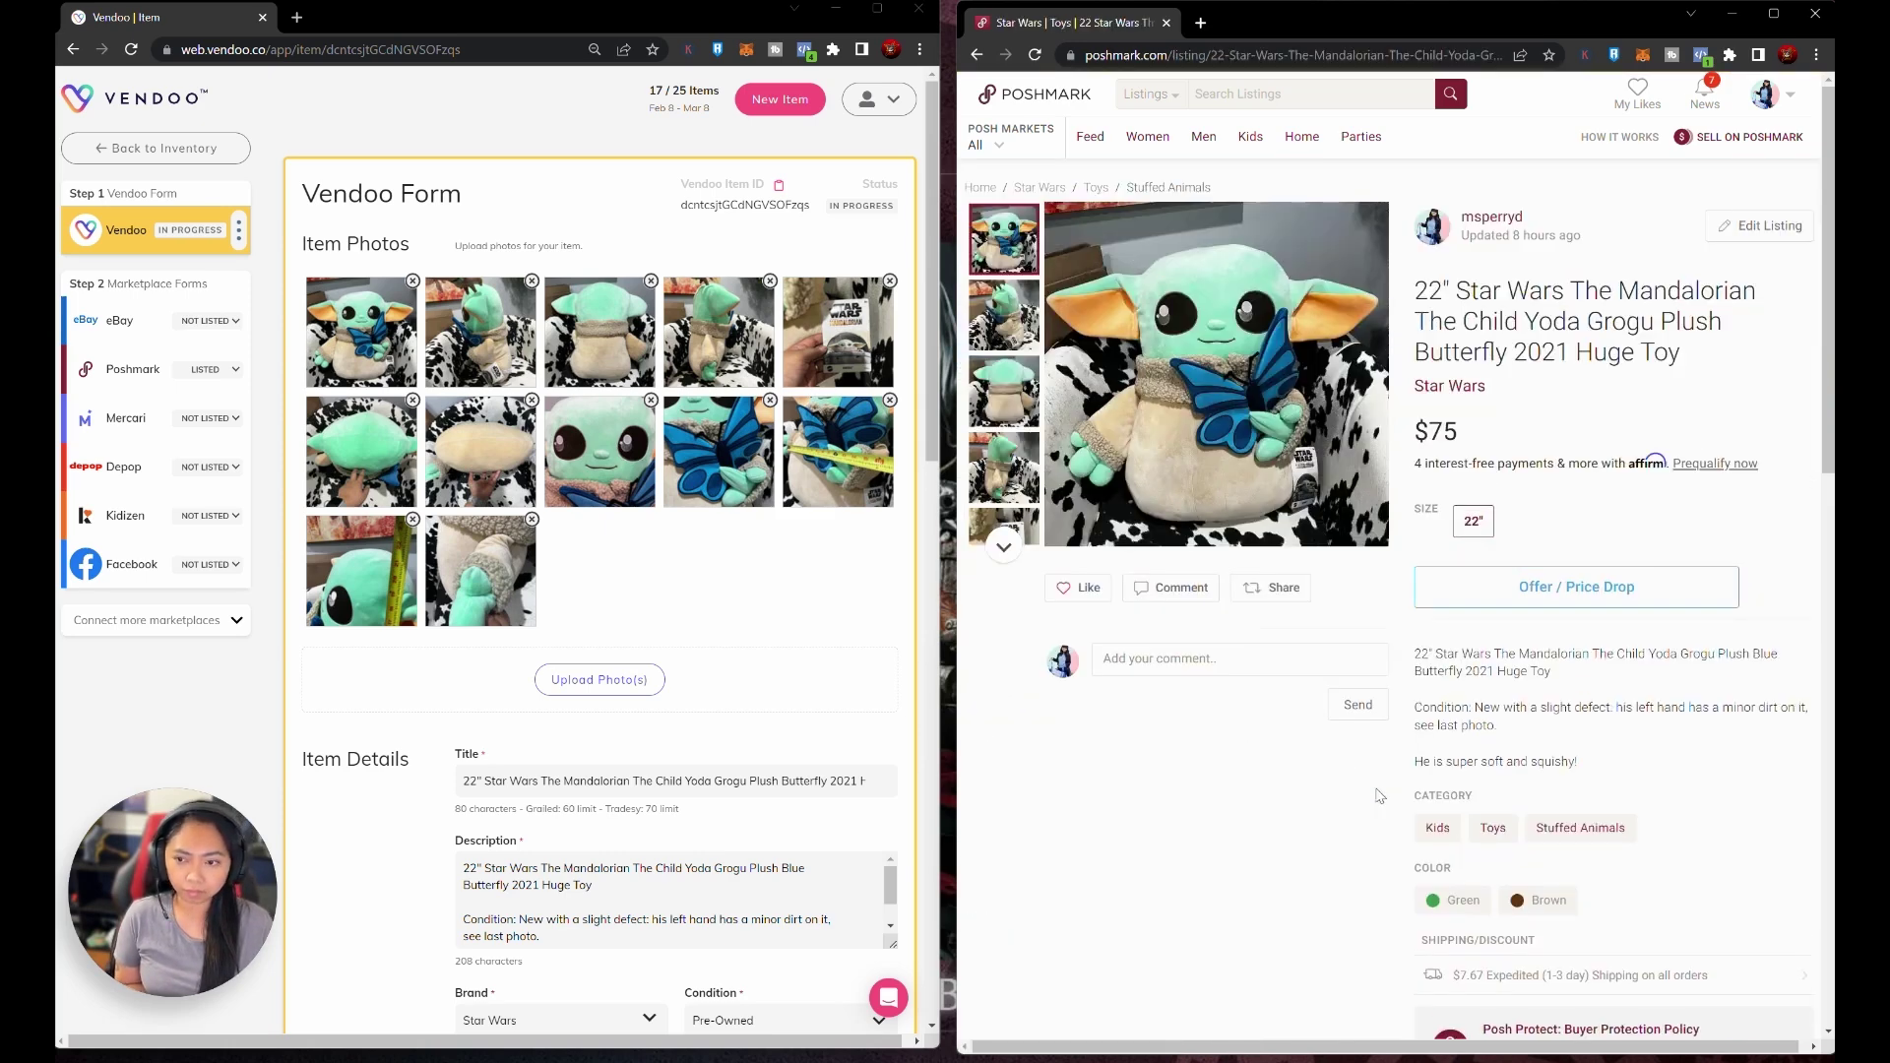
click(1002, 548)
scroll(1027, 487, down, 2)
click(1004, 549)
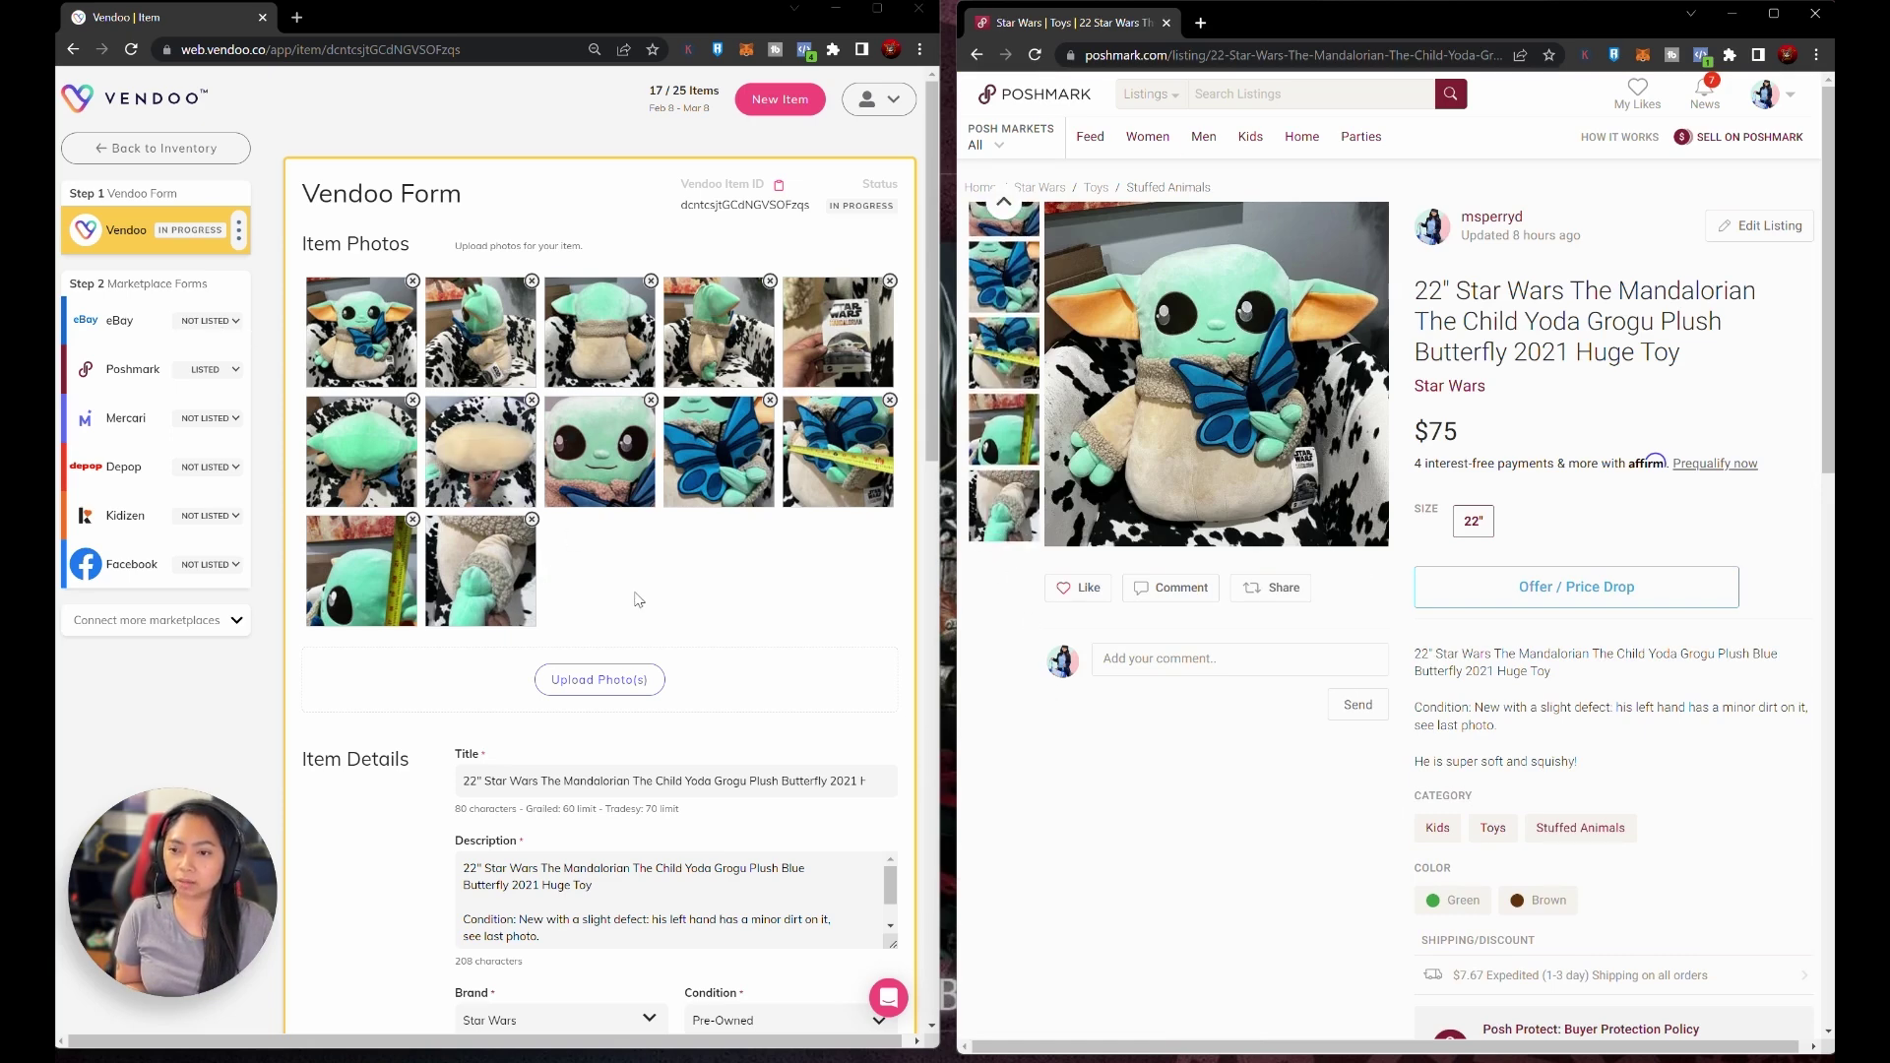
click(1005, 204)
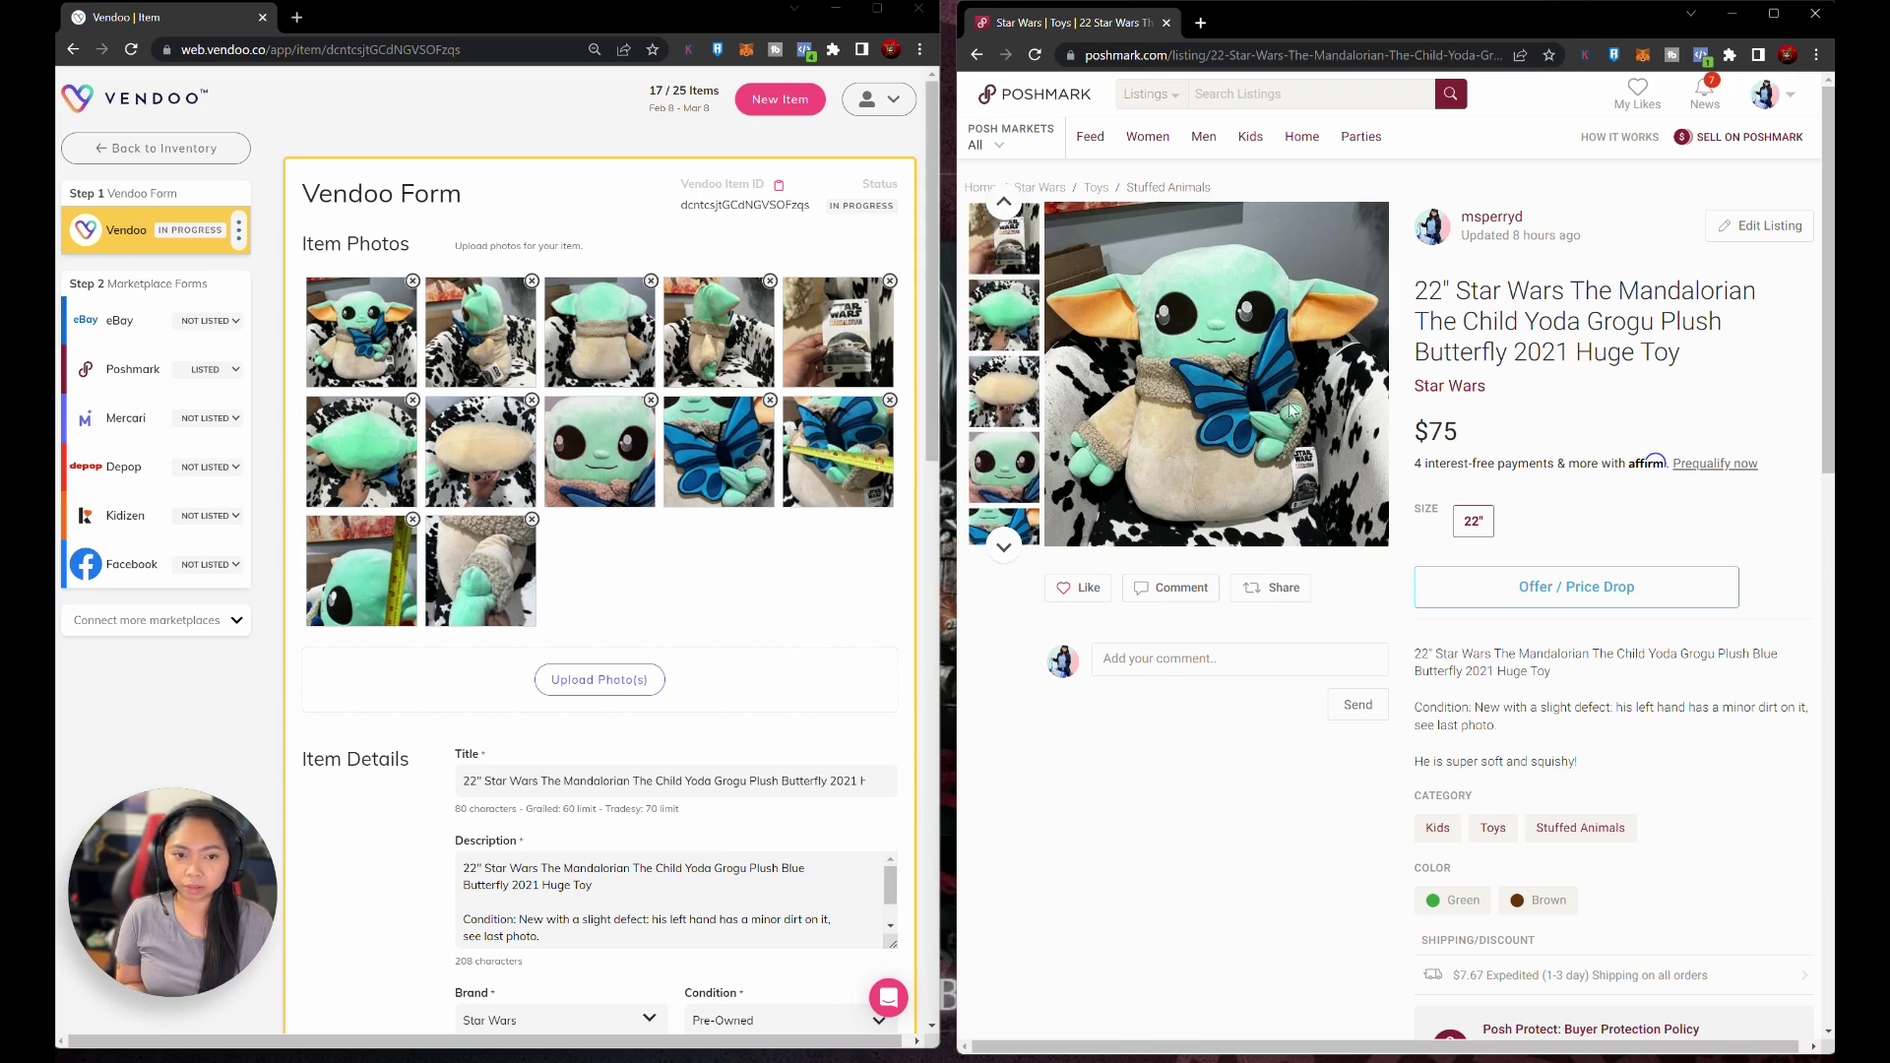
scroll(675, 850, down, 3)
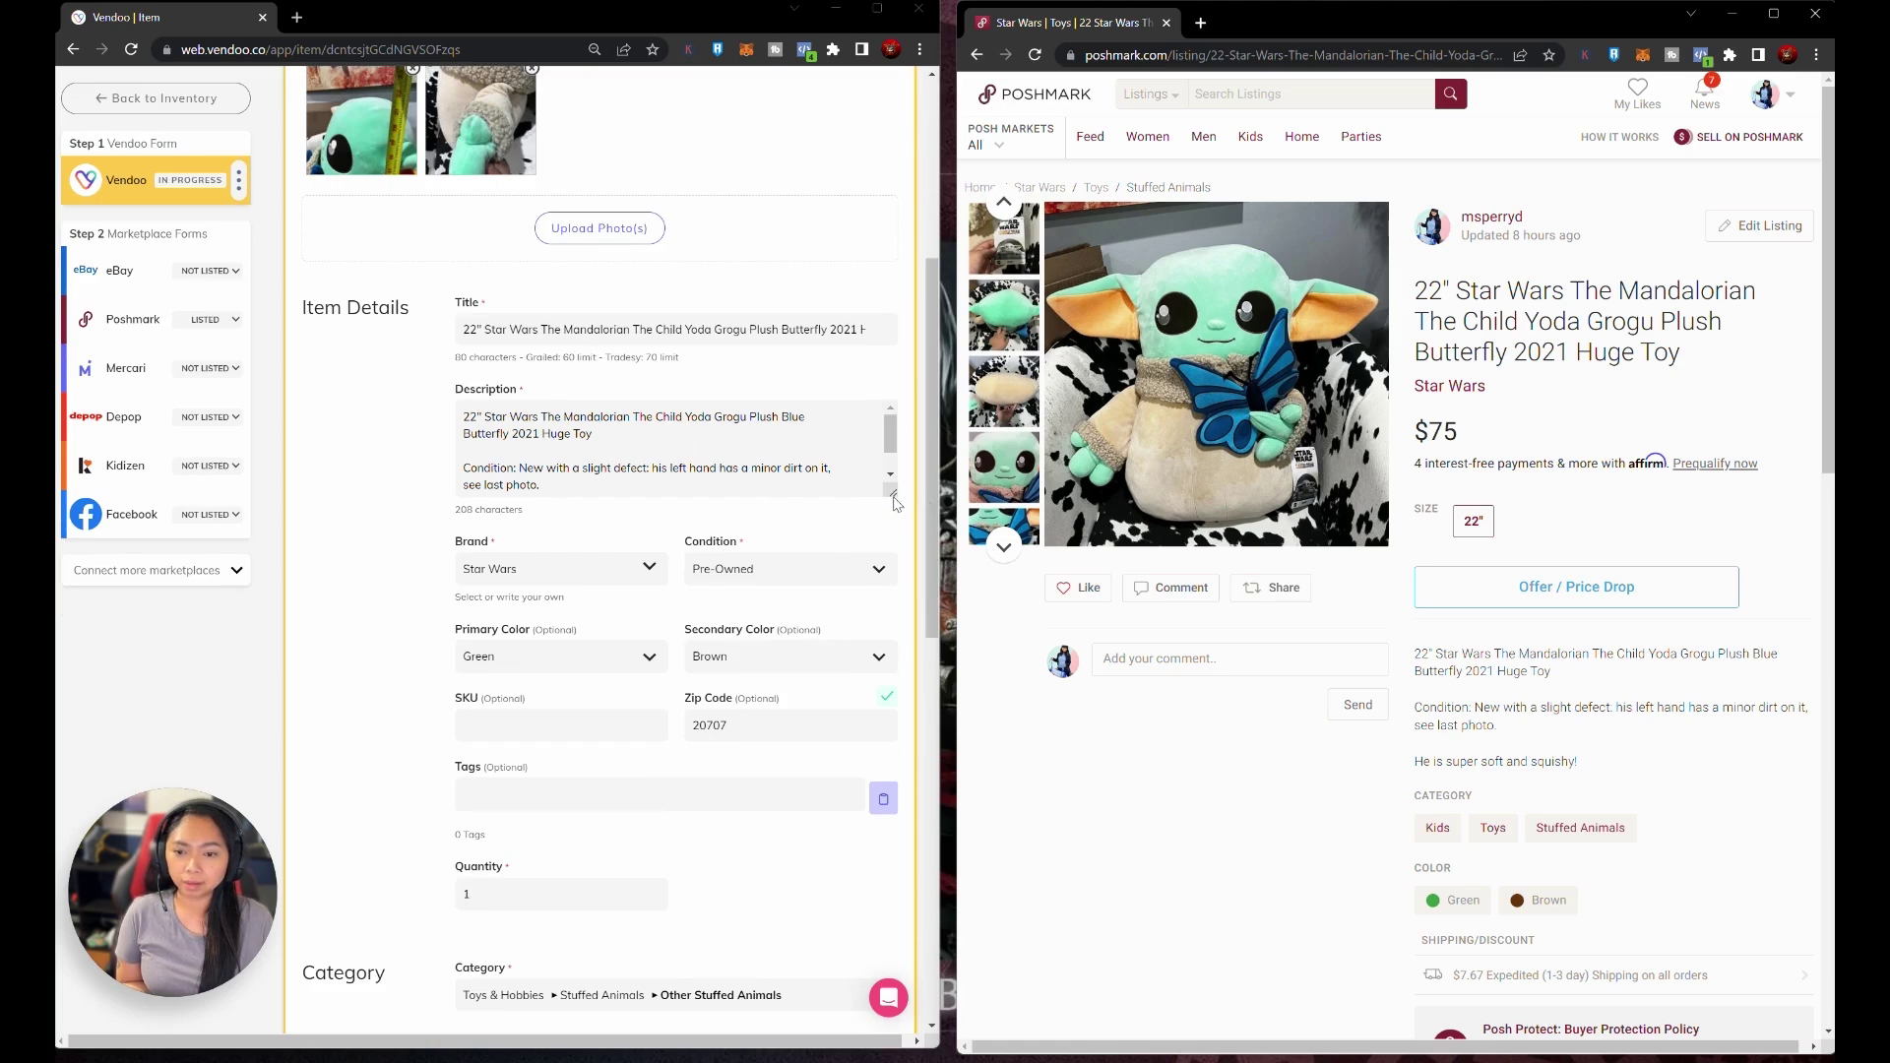
drag(891, 490, 886, 768)
scroll(1413, 724, down, 2)
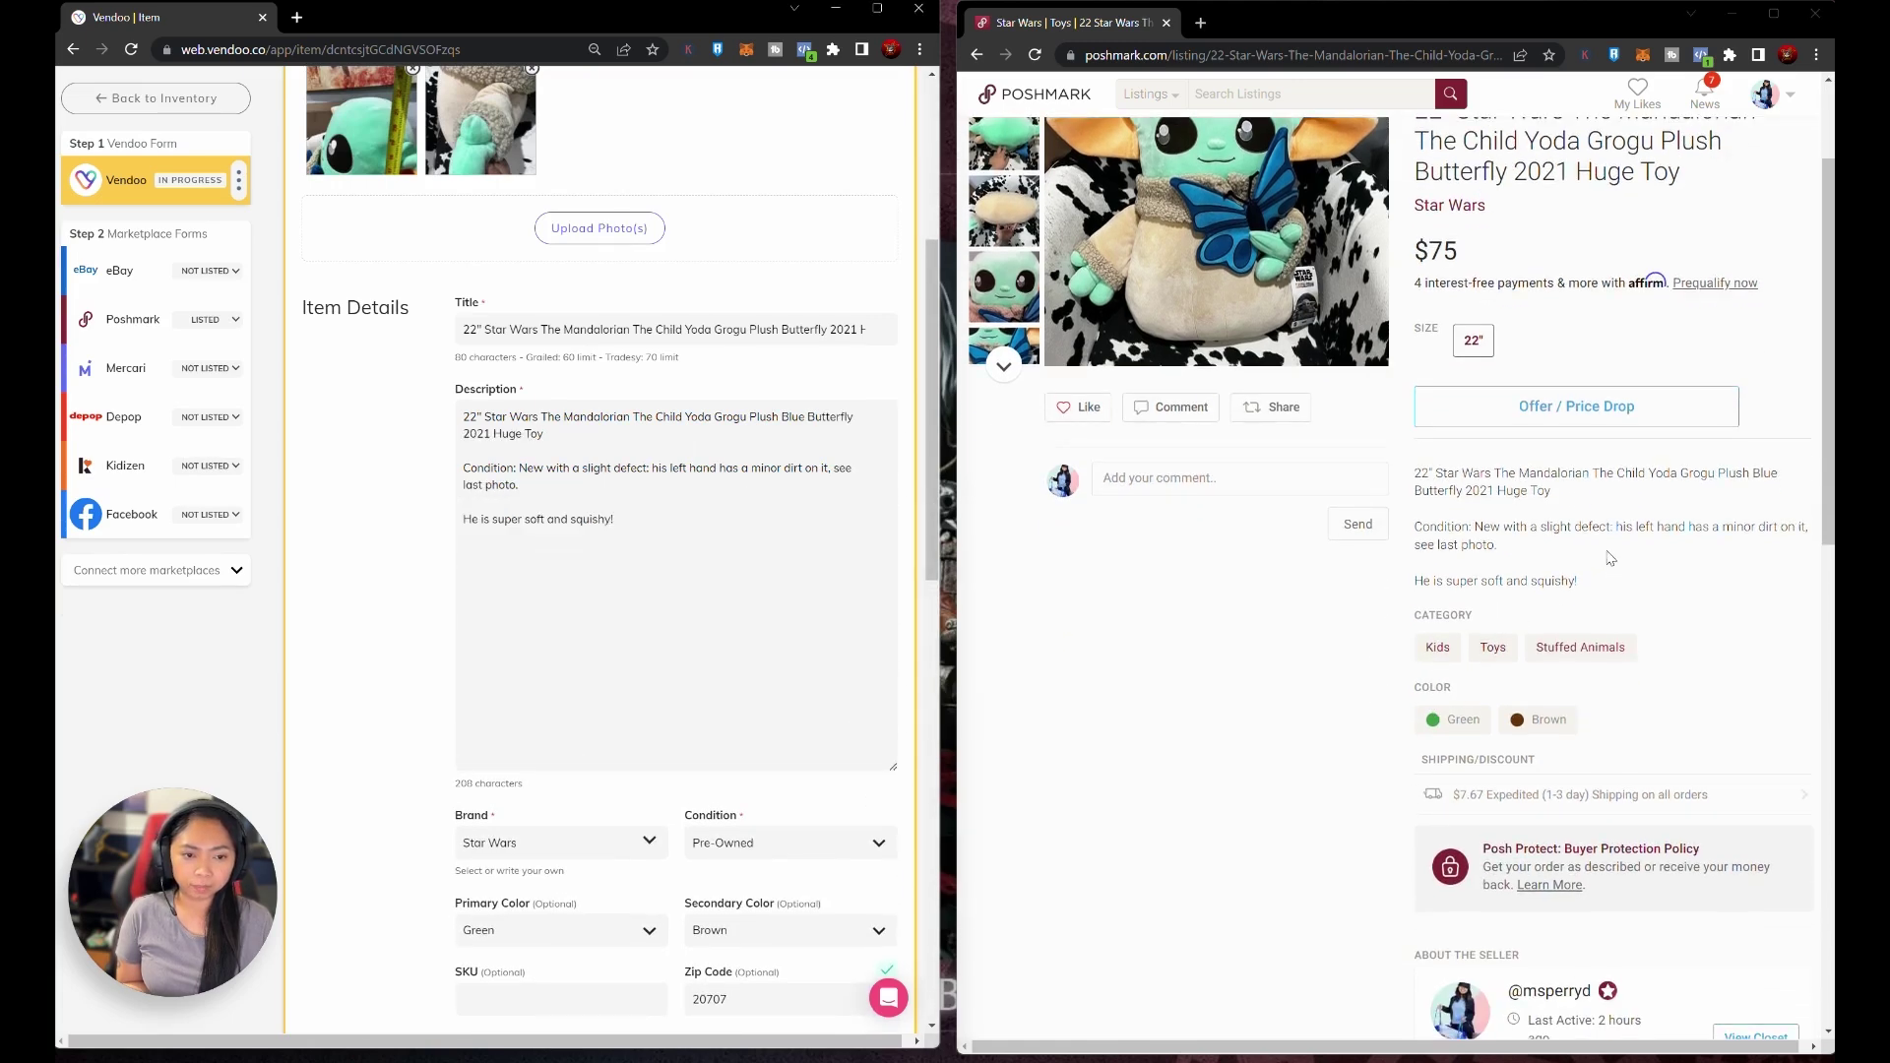
scroll(879, 652, down, 3)
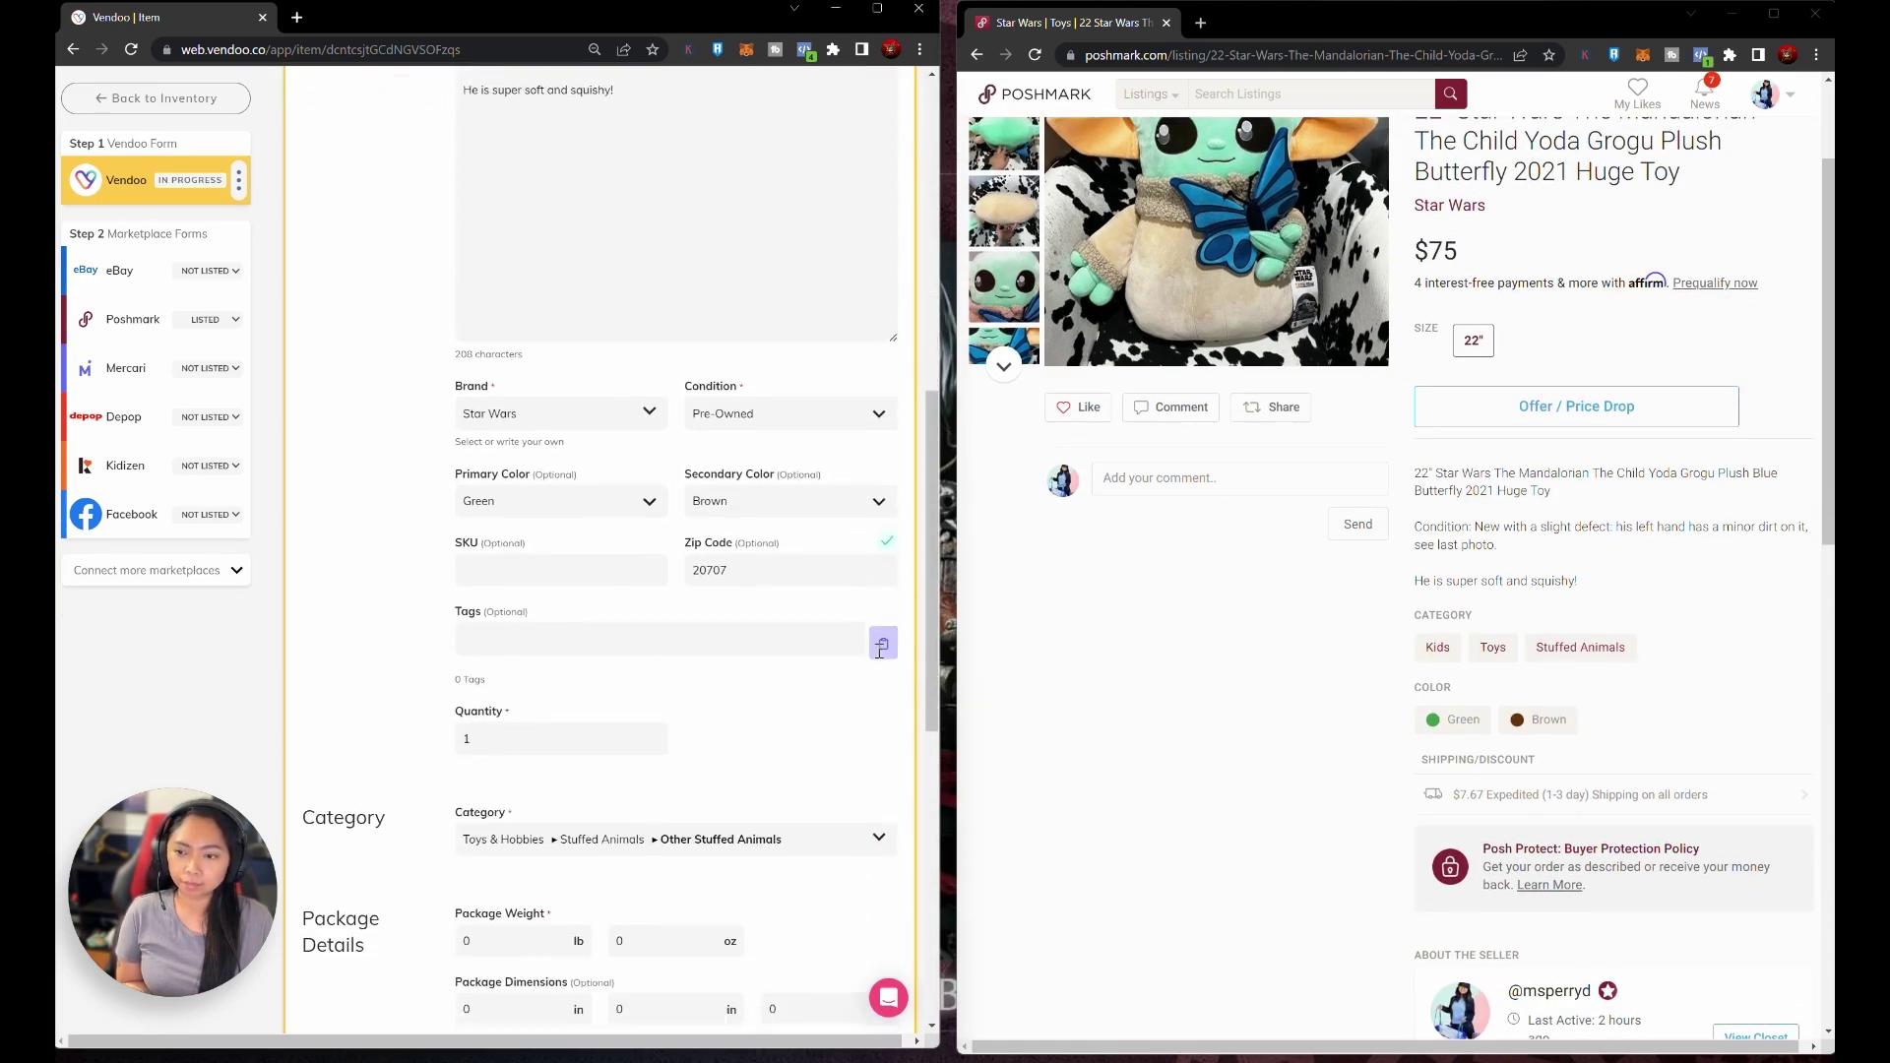
scroll(1167, 644, up, 1)
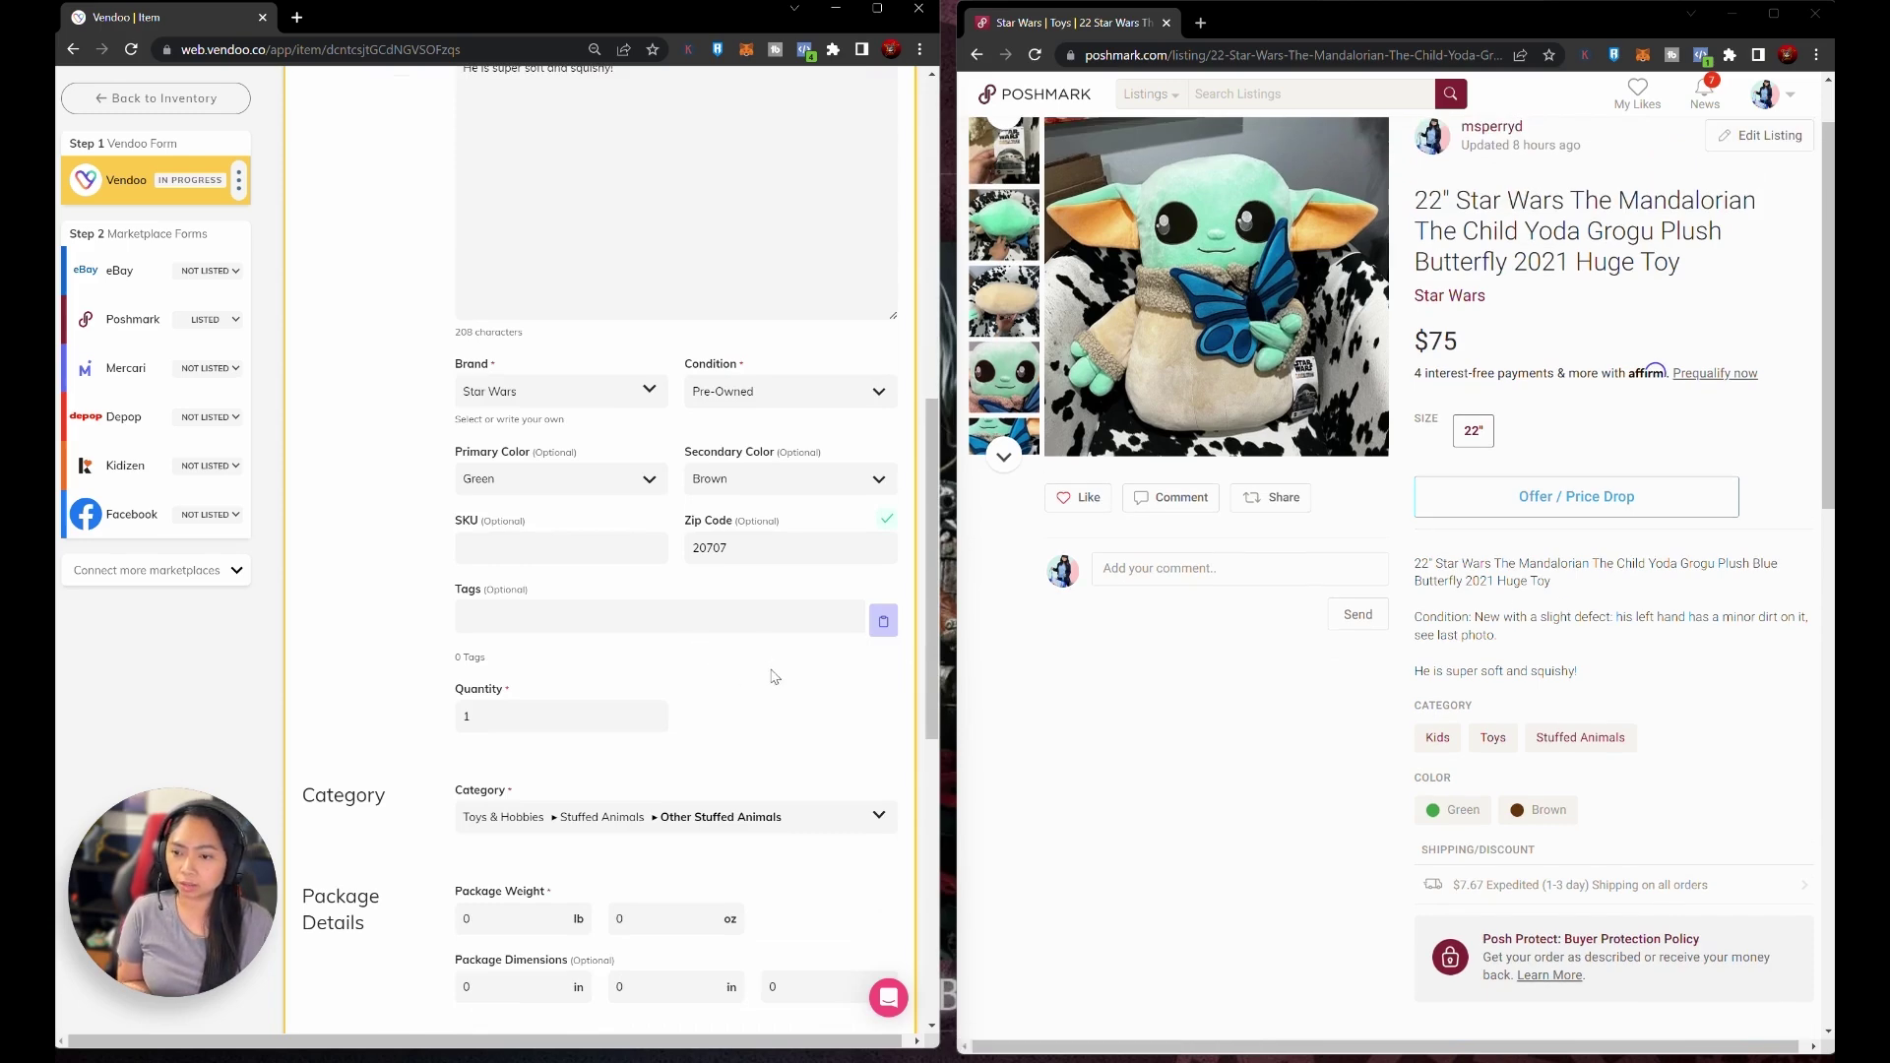
scroll(713, 727, down, 2)
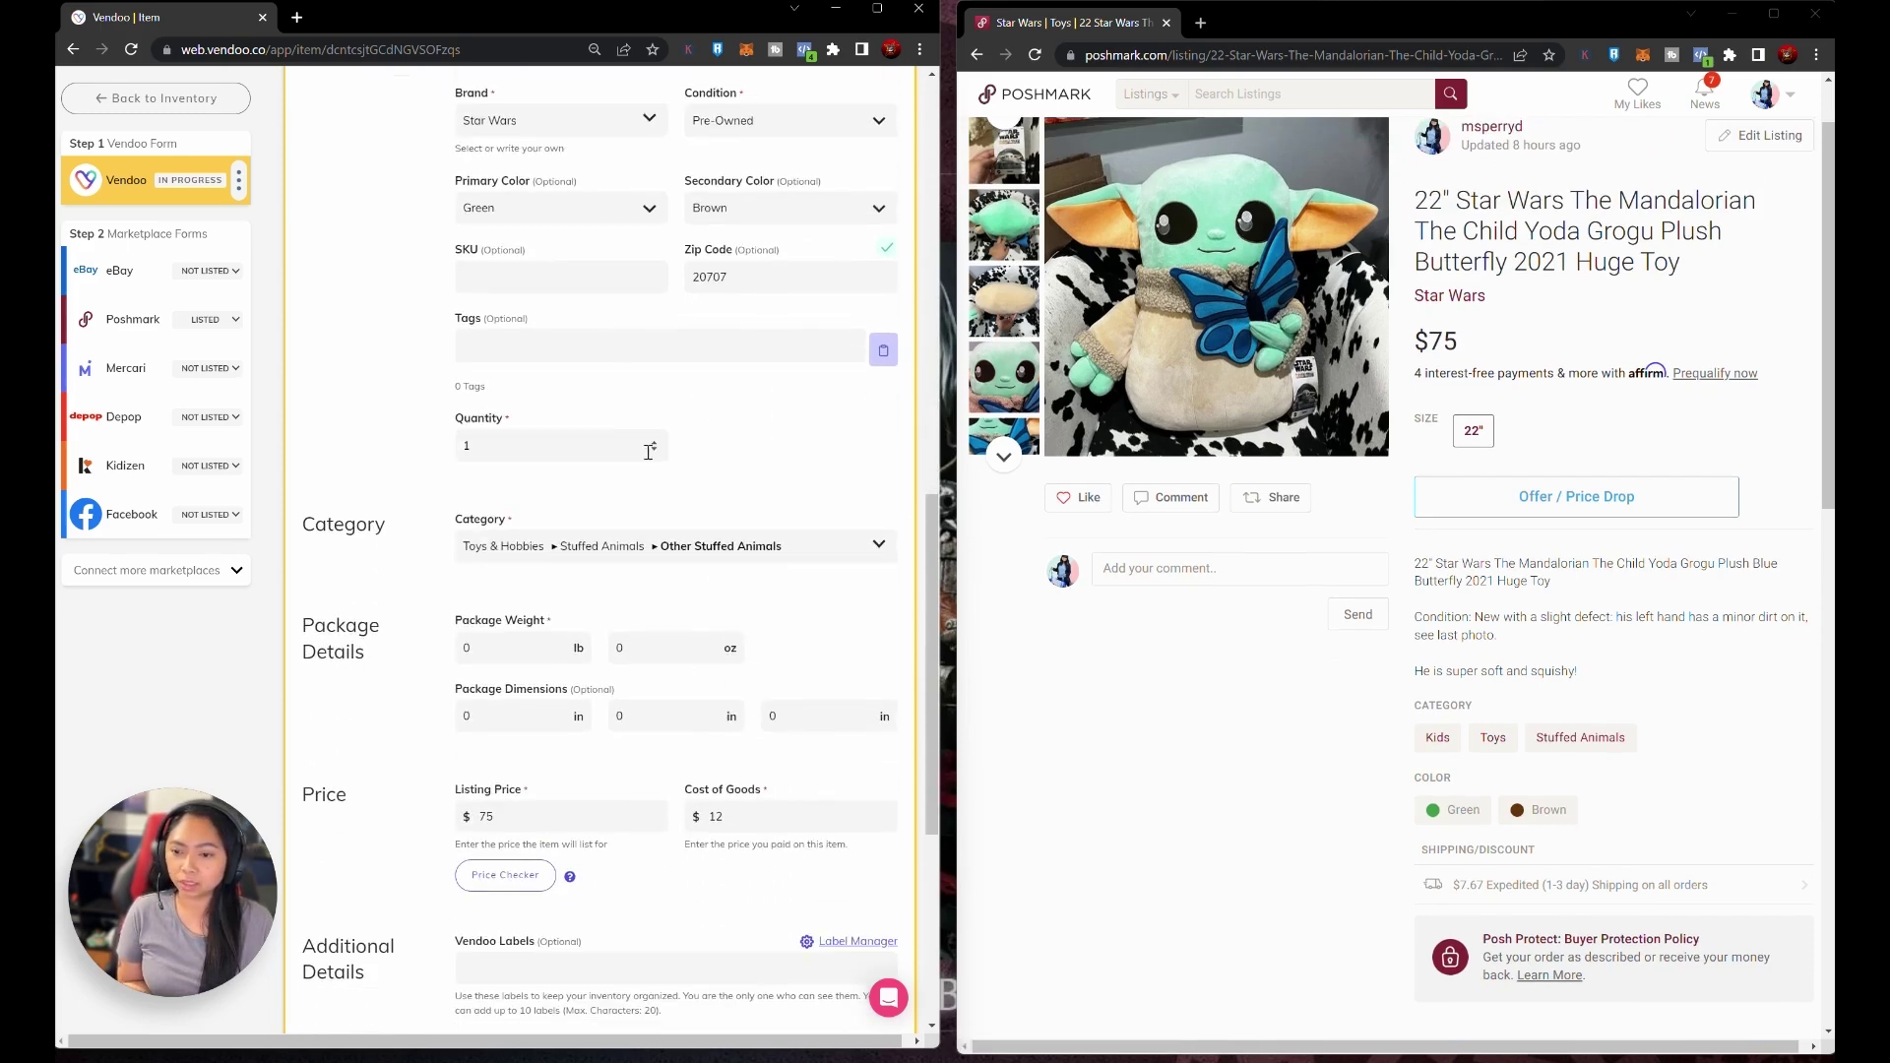
scroll(695, 473, down, 1)
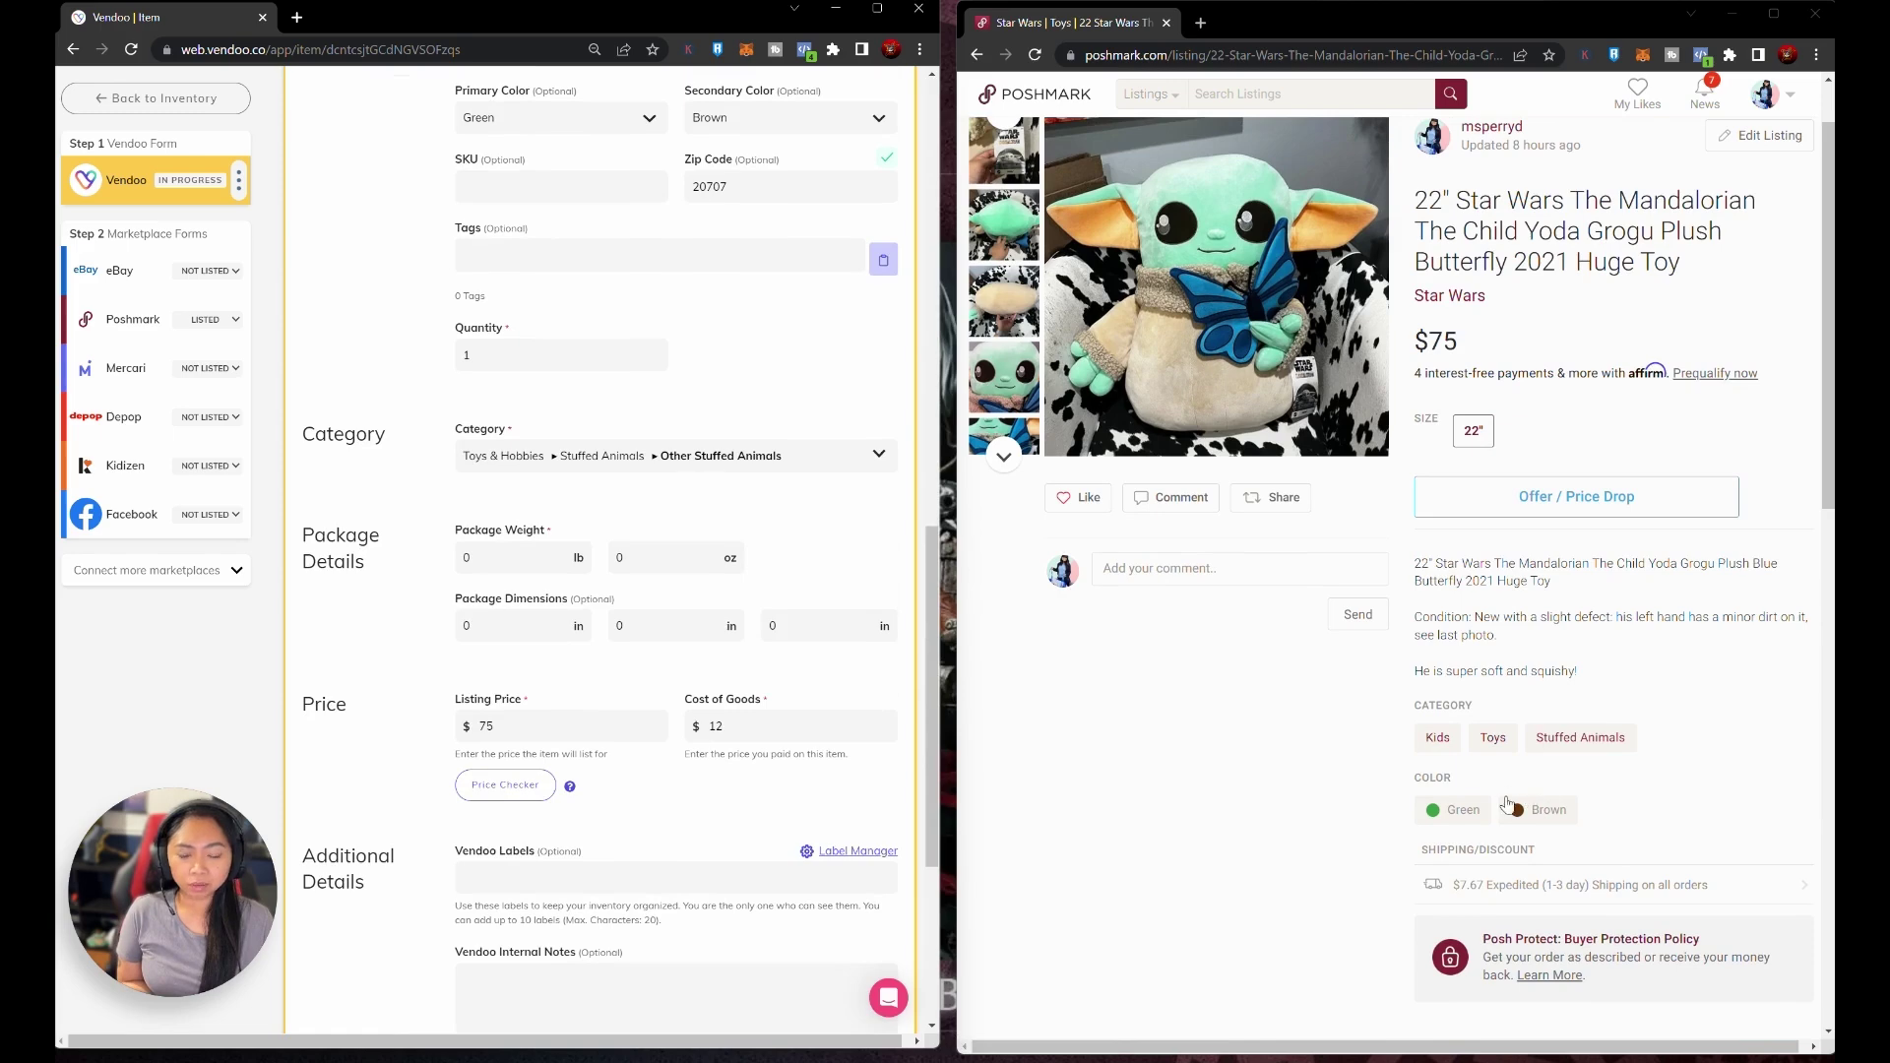
scroll(872, 660, down, 1)
scroll(878, 660, down, 1)
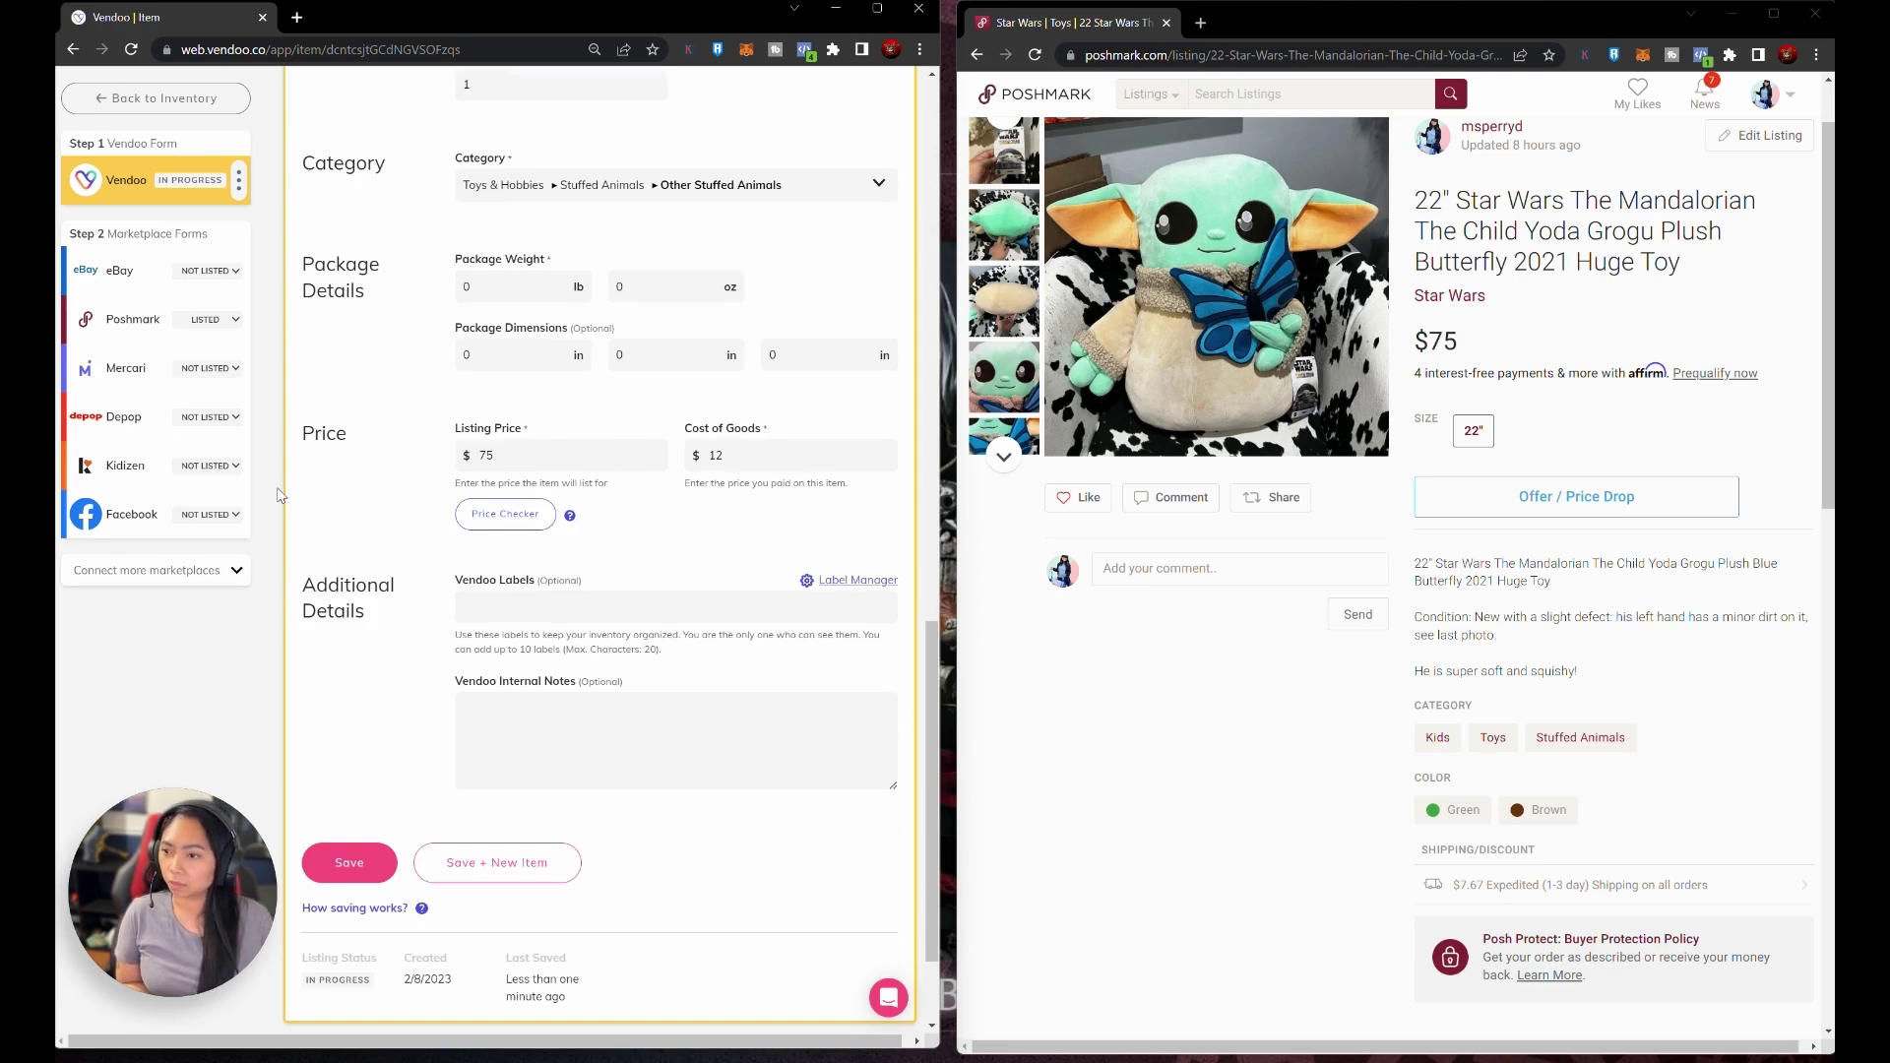
scroll(281, 488, up, 5)
scroll(296, 459, up, 5)
scroll(317, 414, up, 5)
scroll(333, 382, up, 1)
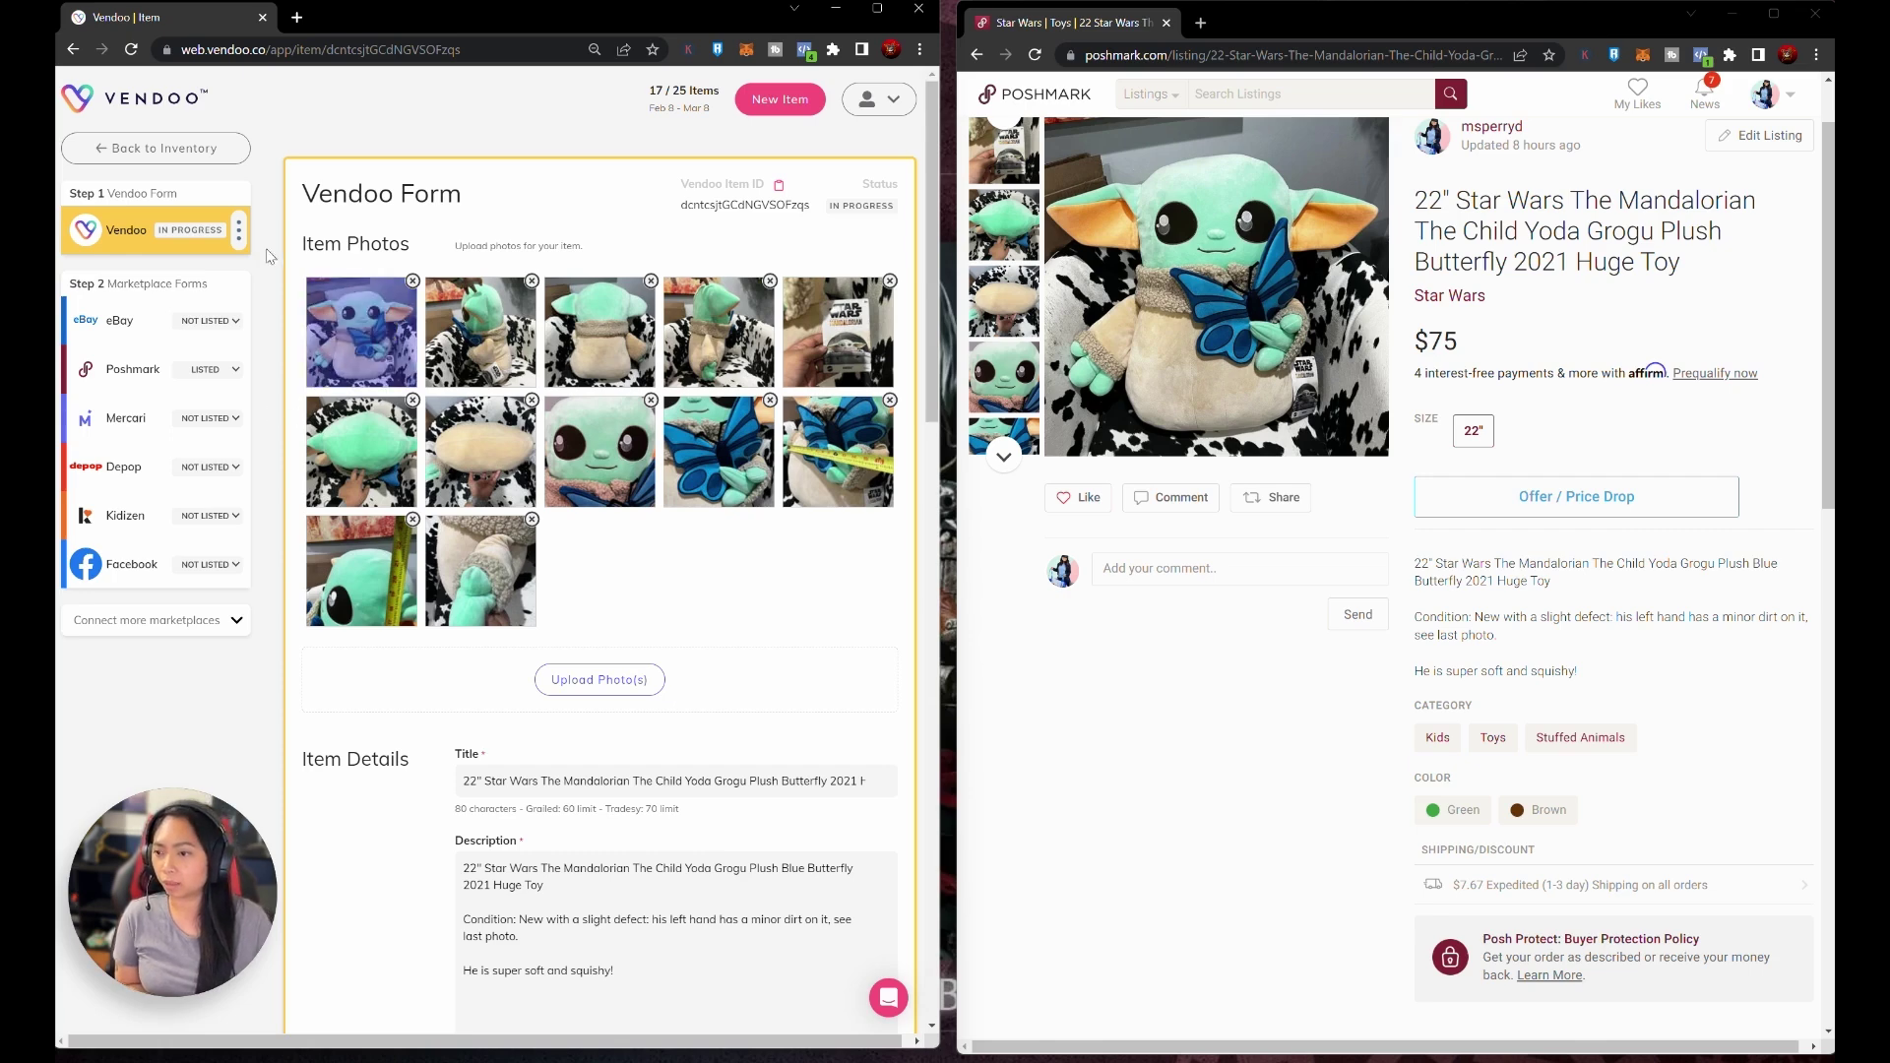
- Show the Grogu plush's eBay form and select the condition sentence in its description
click(109, 320)
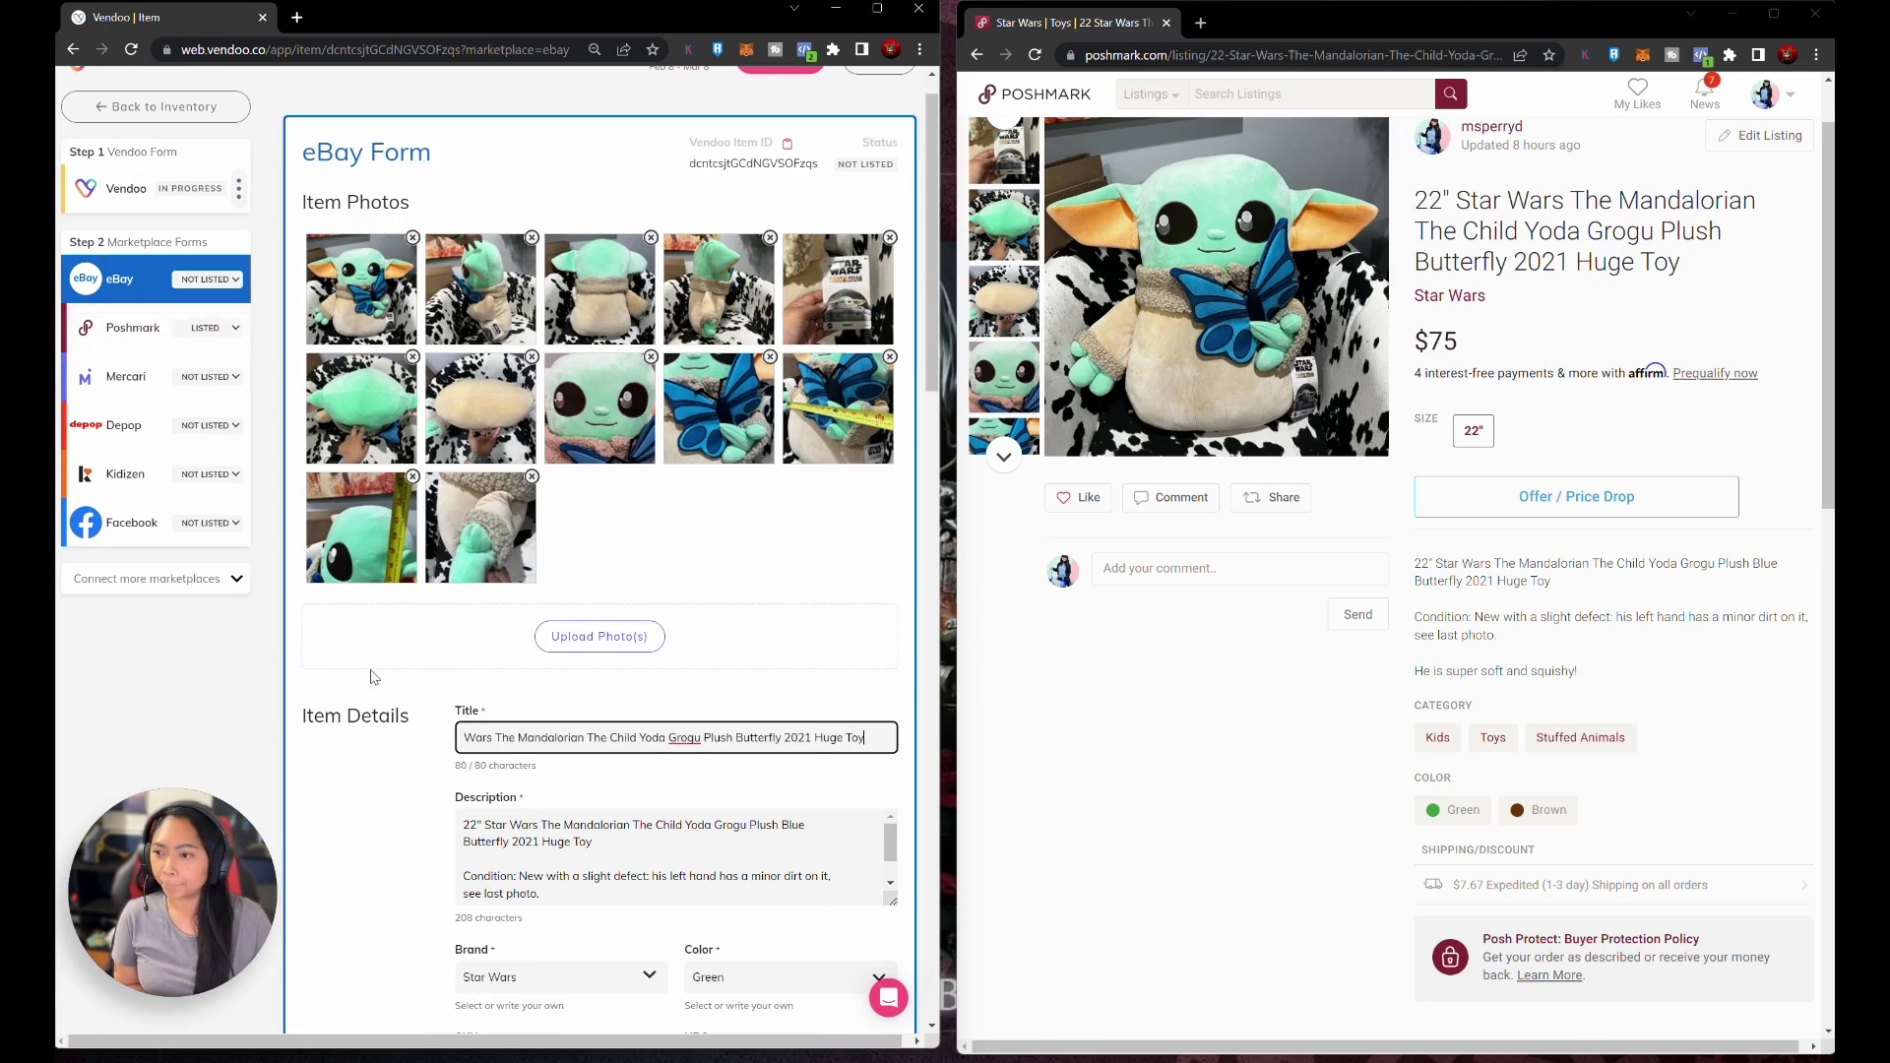
scroll(372, 676, down, 2)
scroll(377, 683, down, 1)
scroll(381, 690, down, 1)
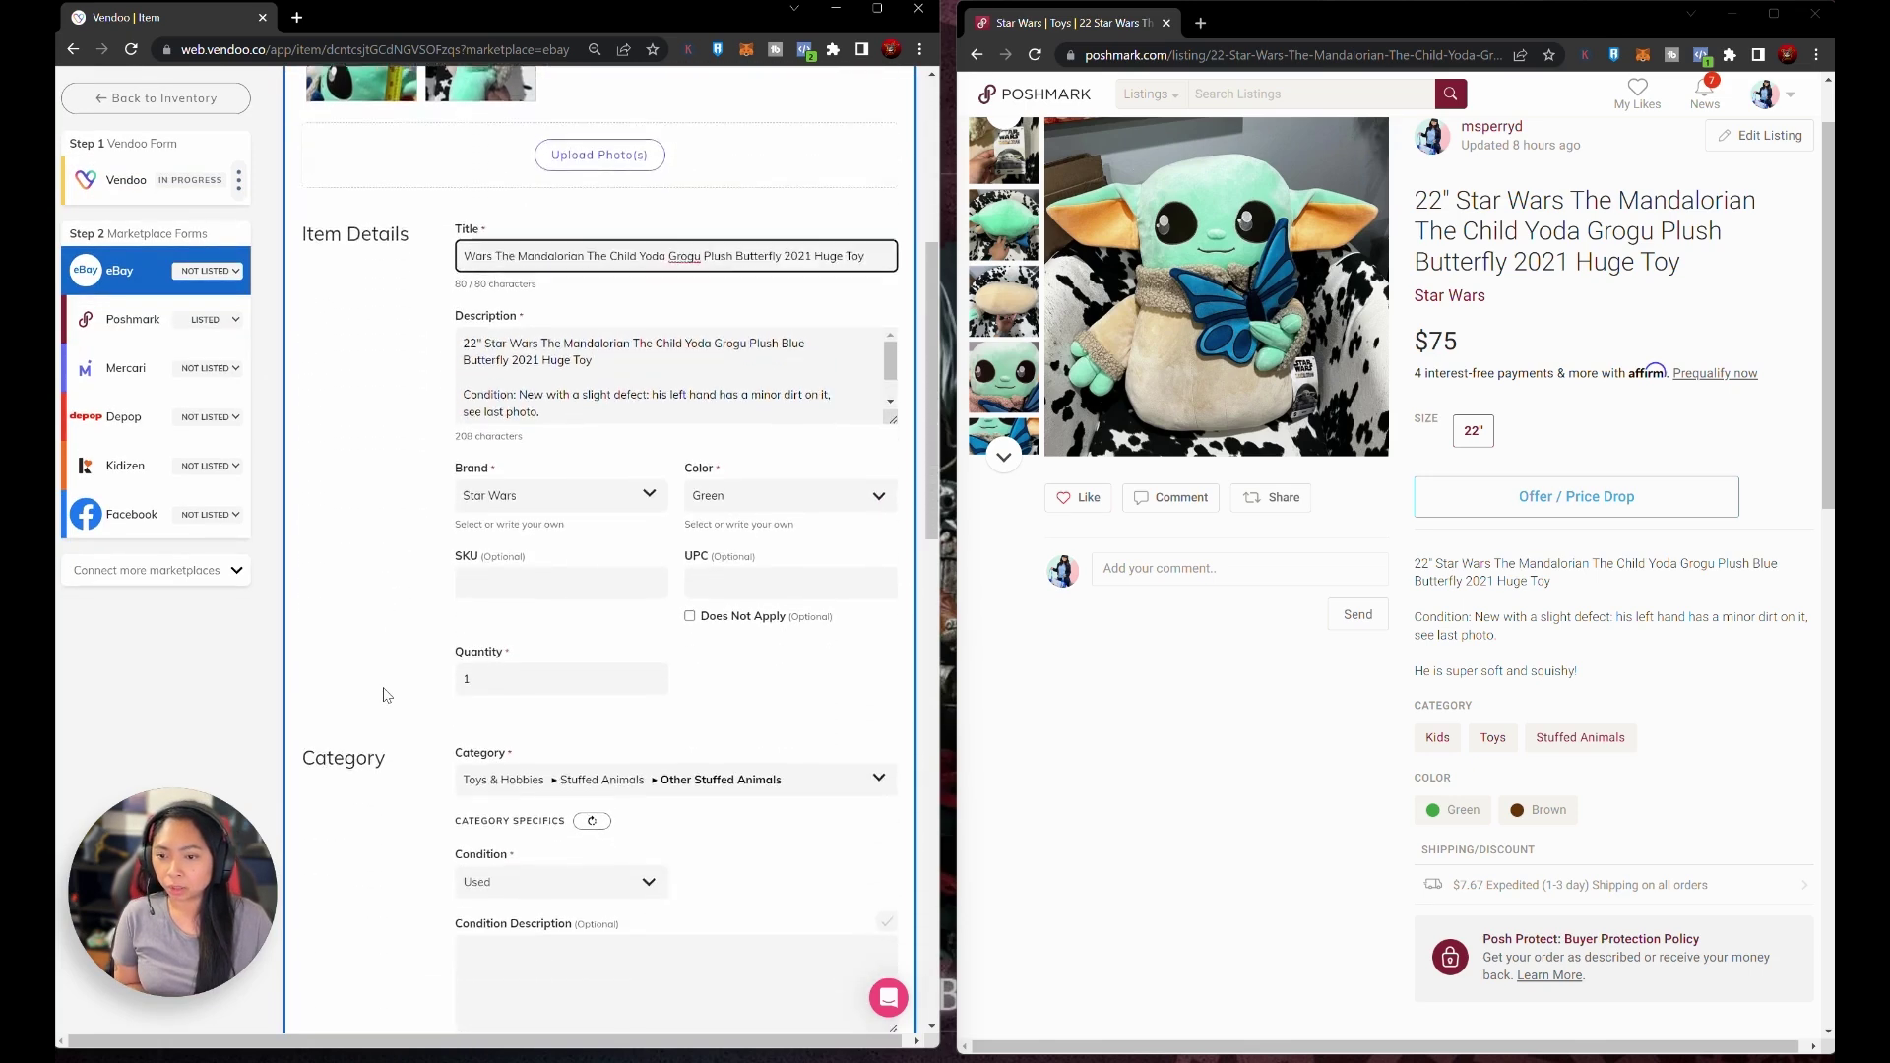
scroll(384, 694, down, 1)
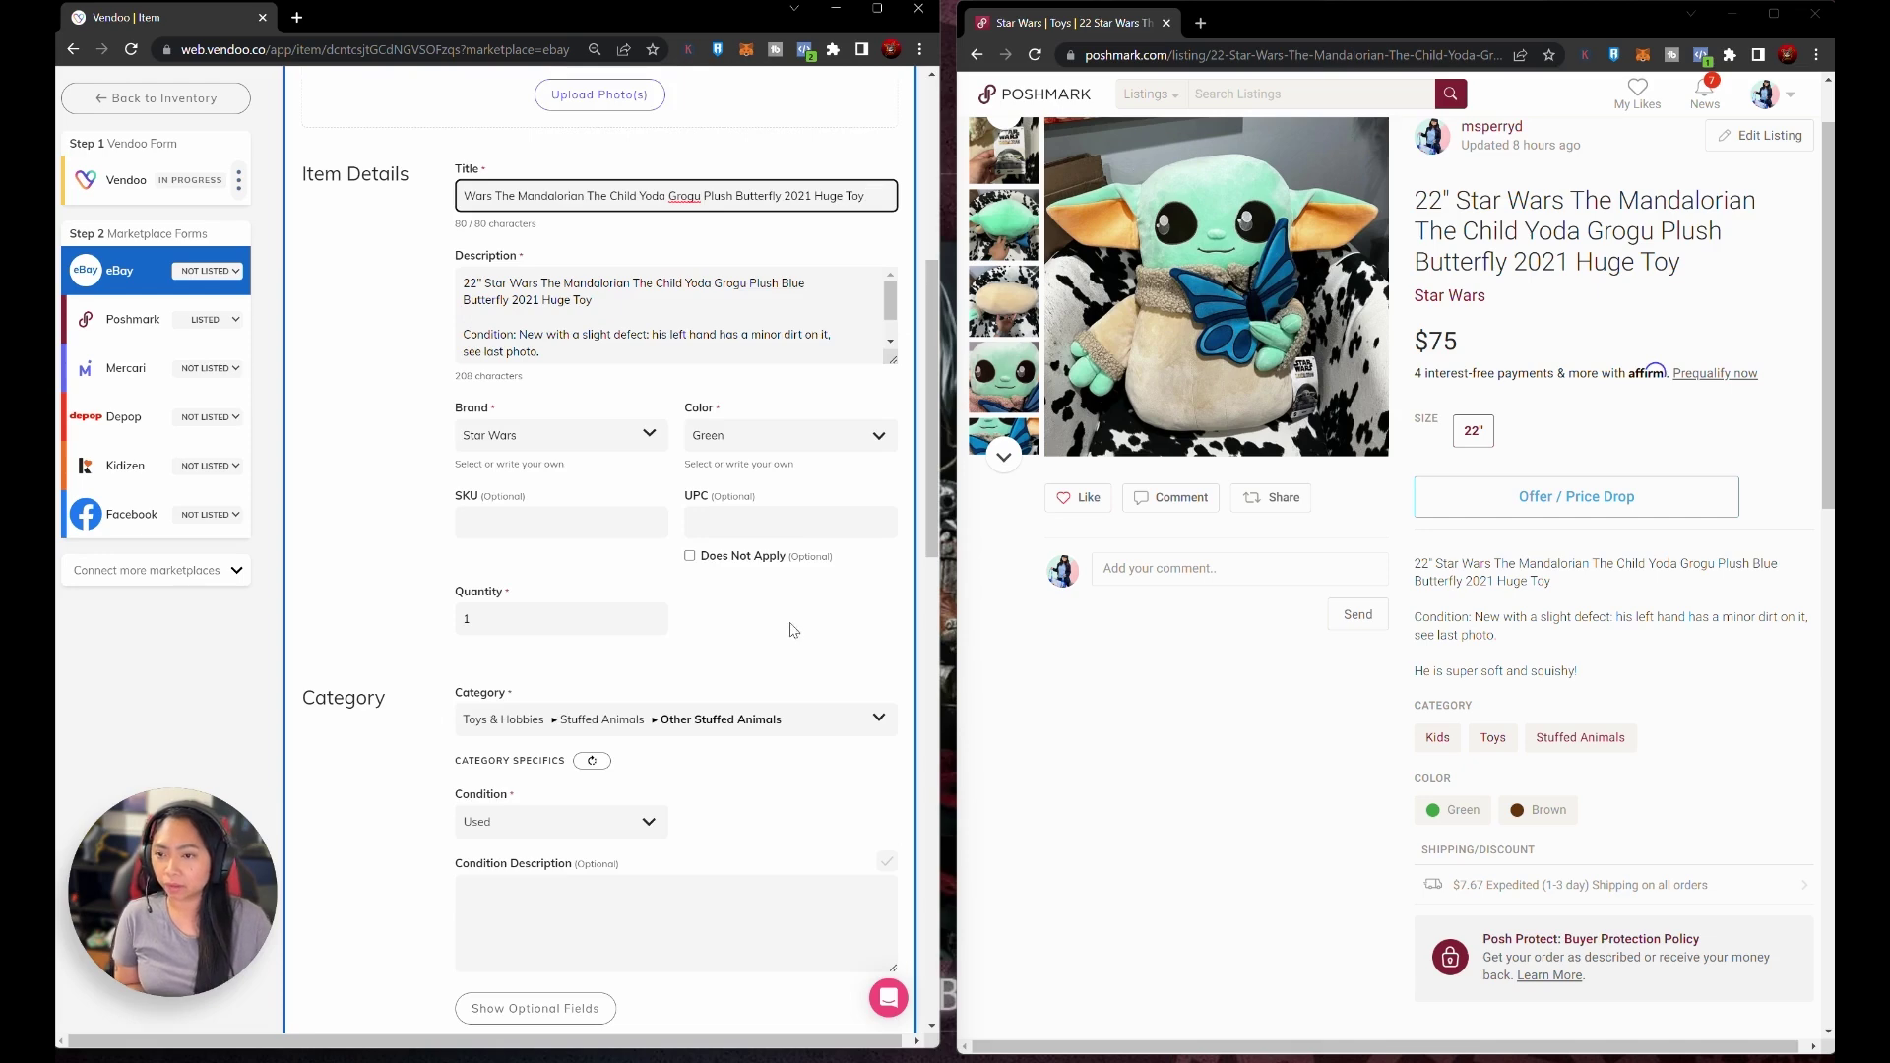
scroll(820, 620, down, 2)
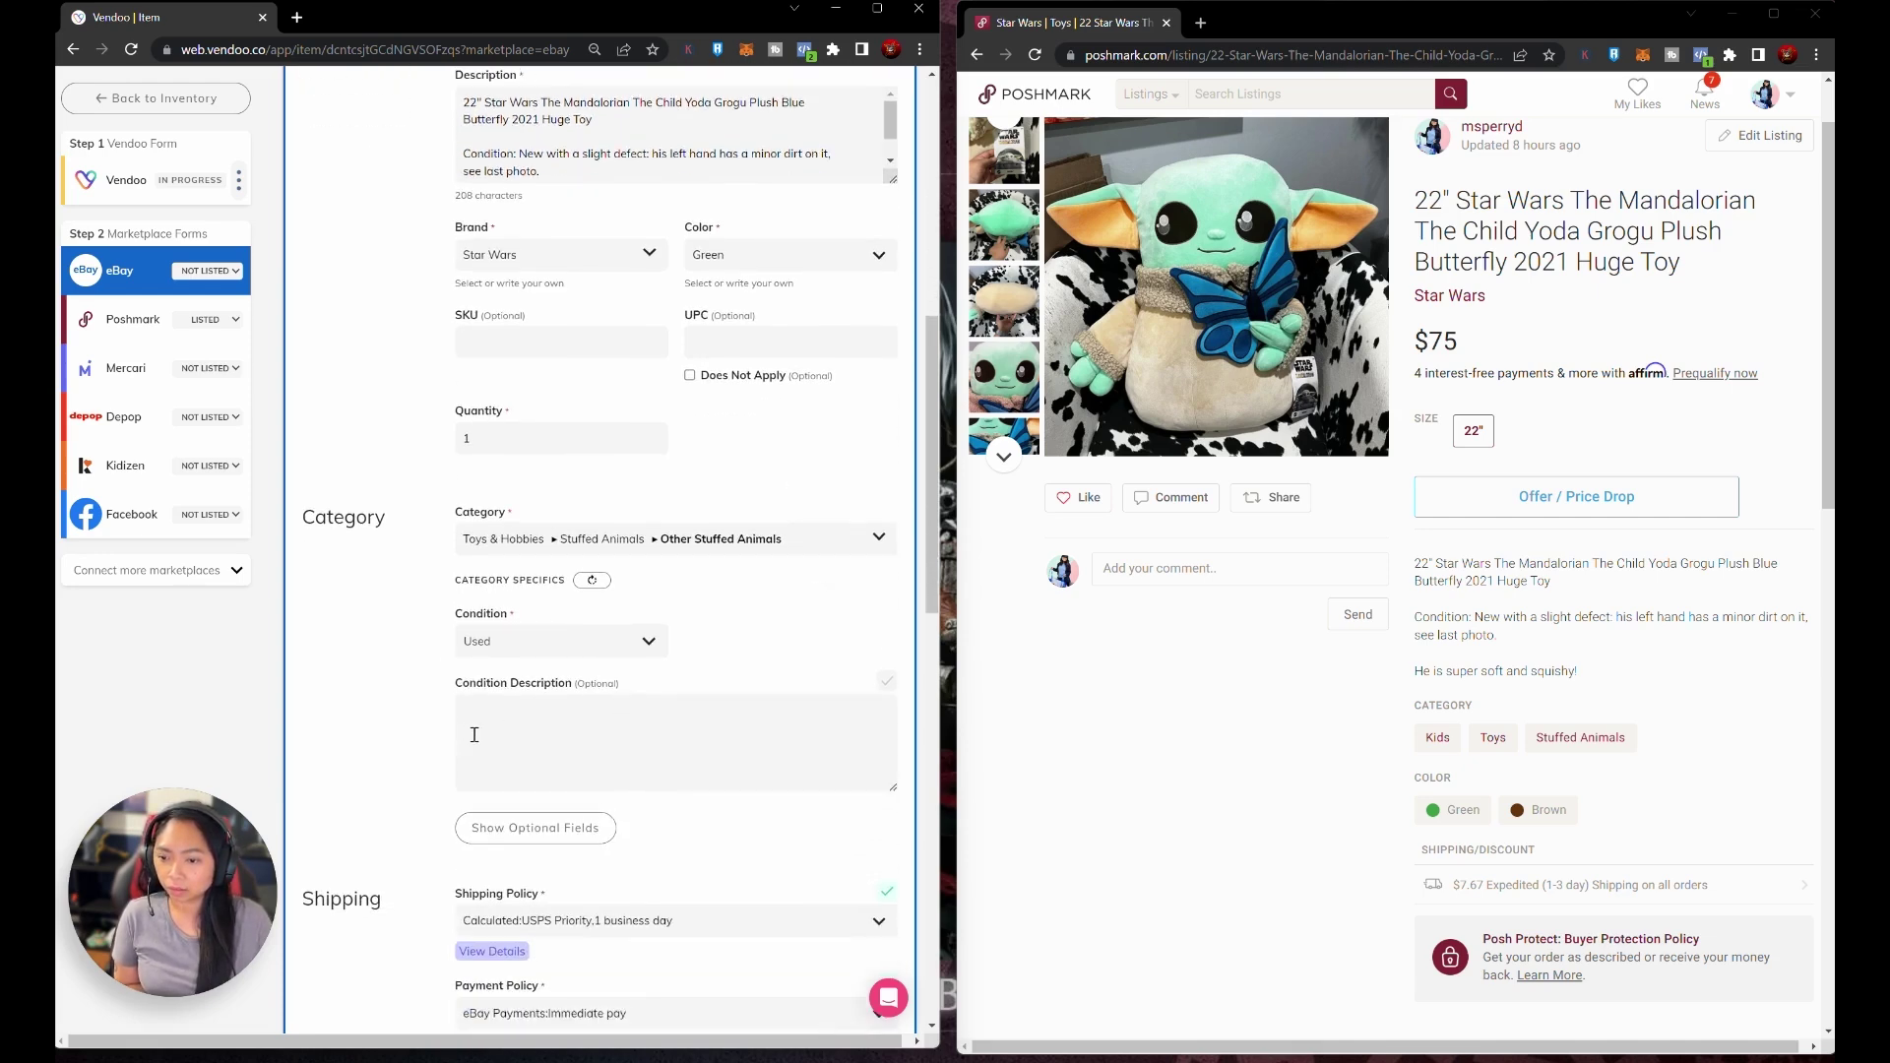
click(474, 735)
scroll(796, 694, up, 1)
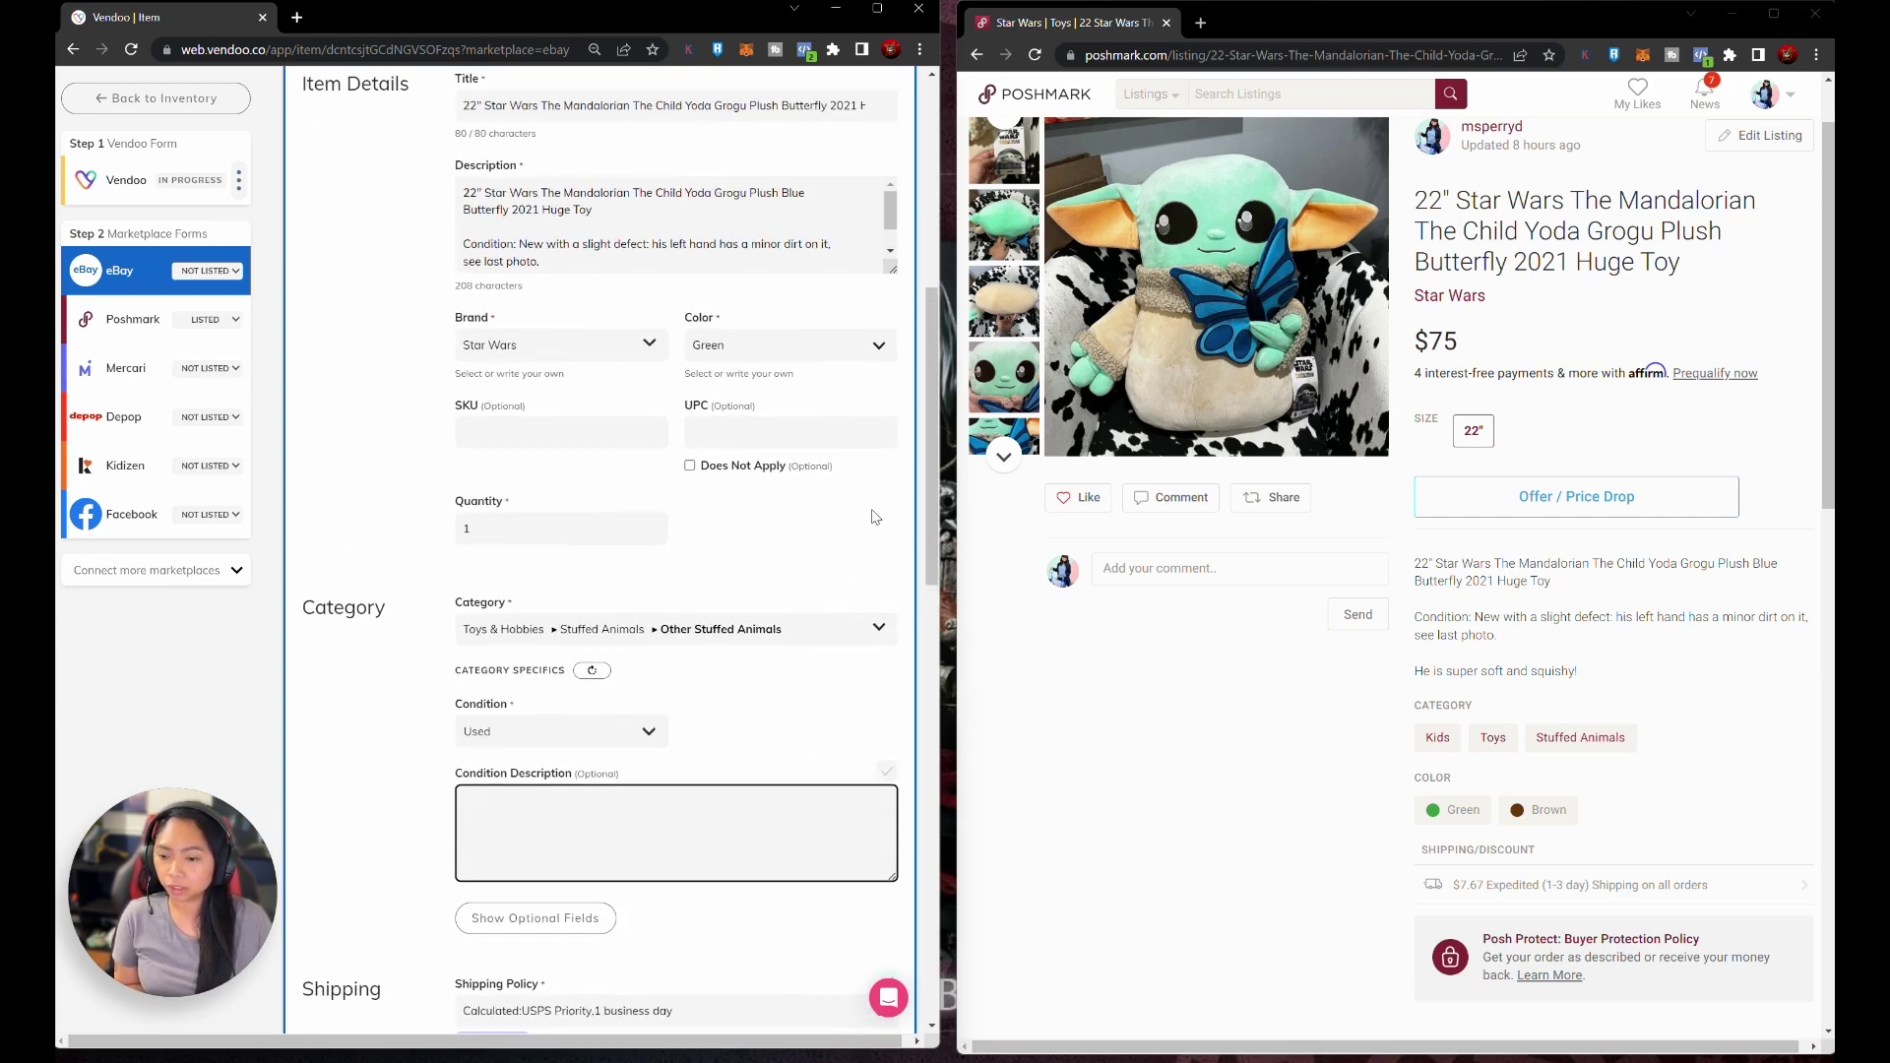
scroll(882, 511, up, 1)
drag(890, 359, 892, 559)
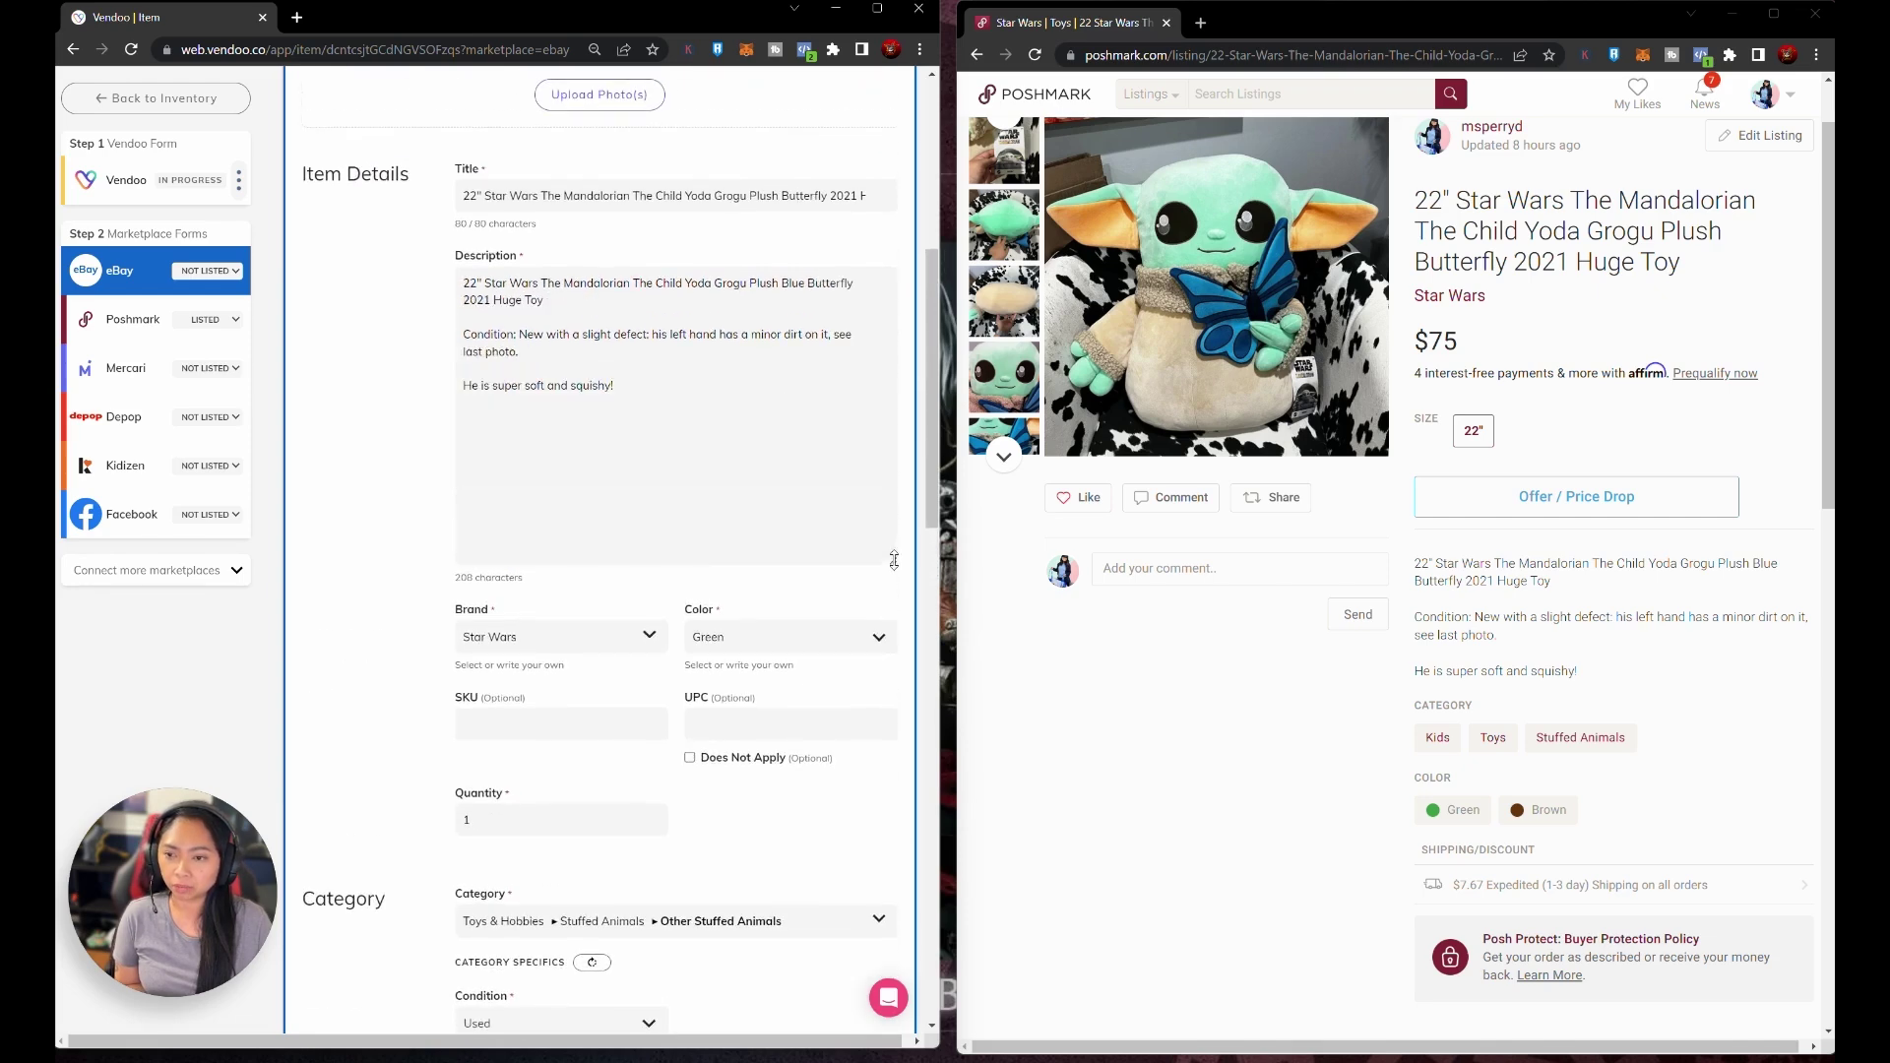
drag(520, 354, 514, 336)
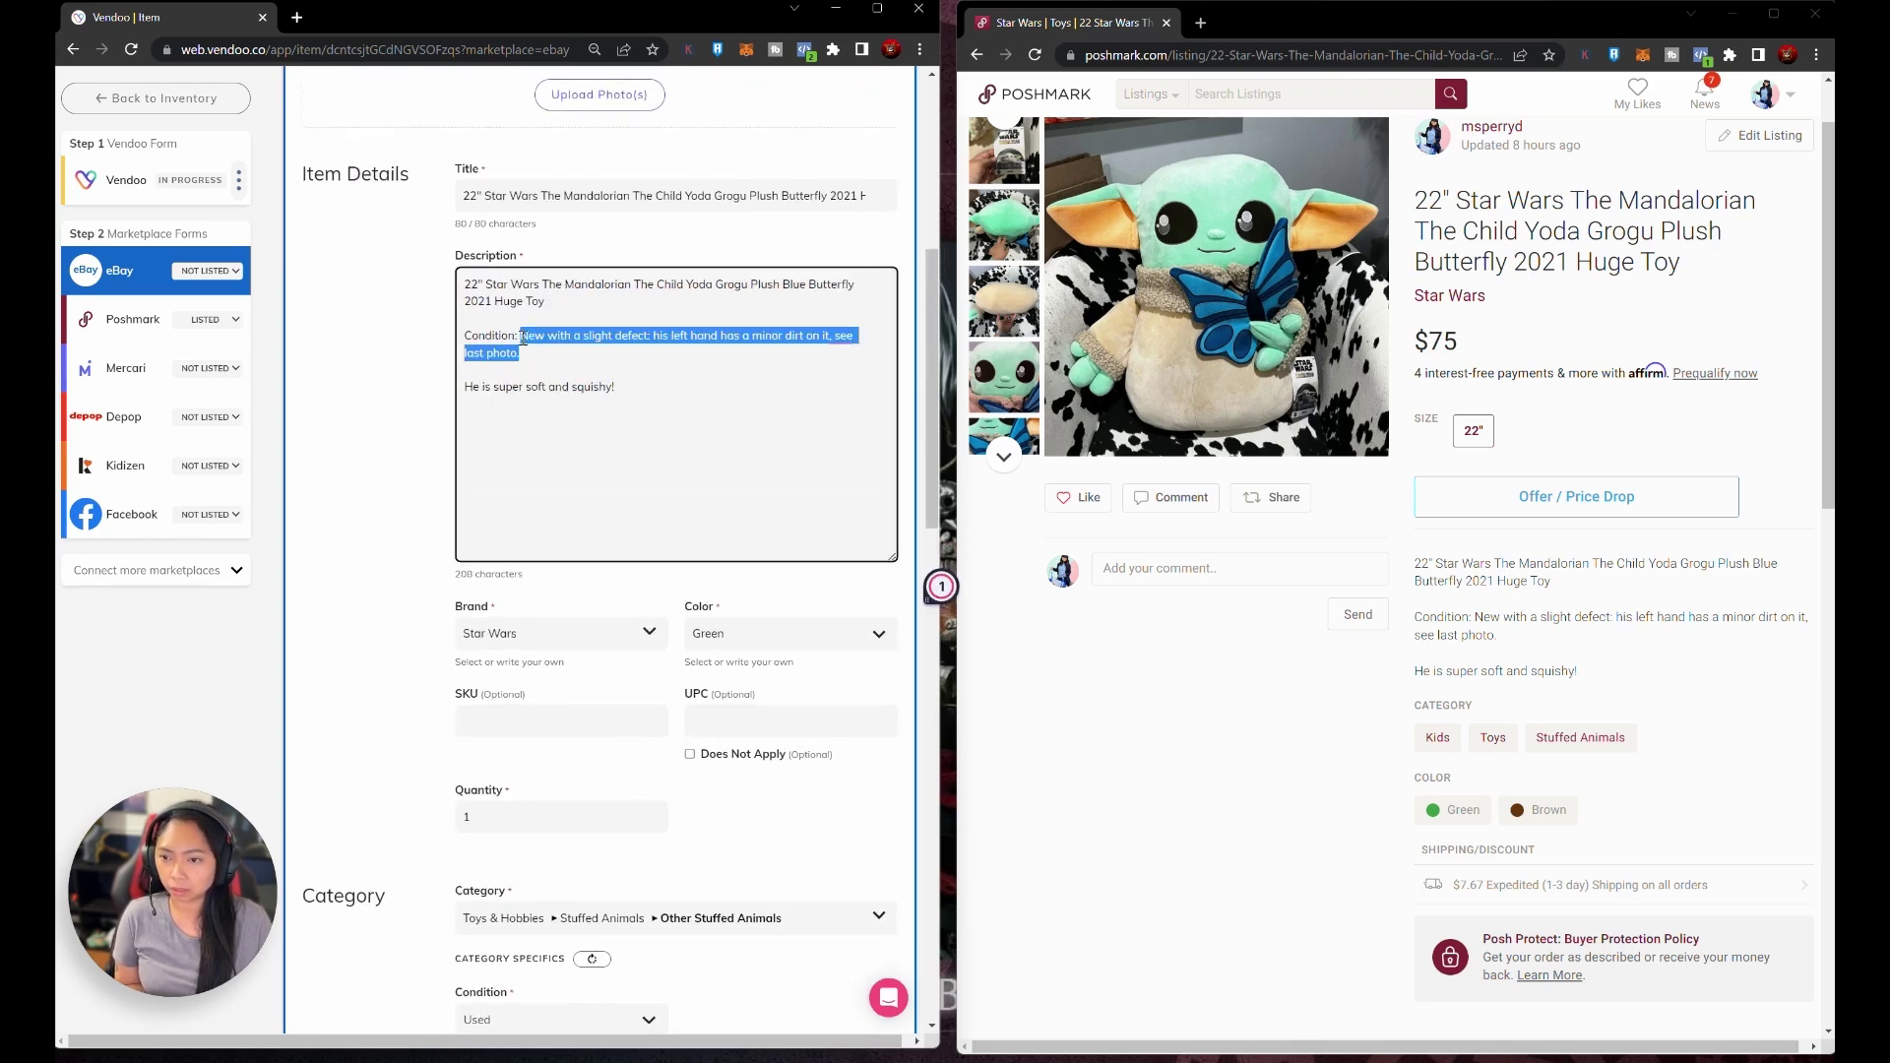
- Paste the copied condition text into the eBay condition description
click(425, 454)
scroll(442, 460, down, 5)
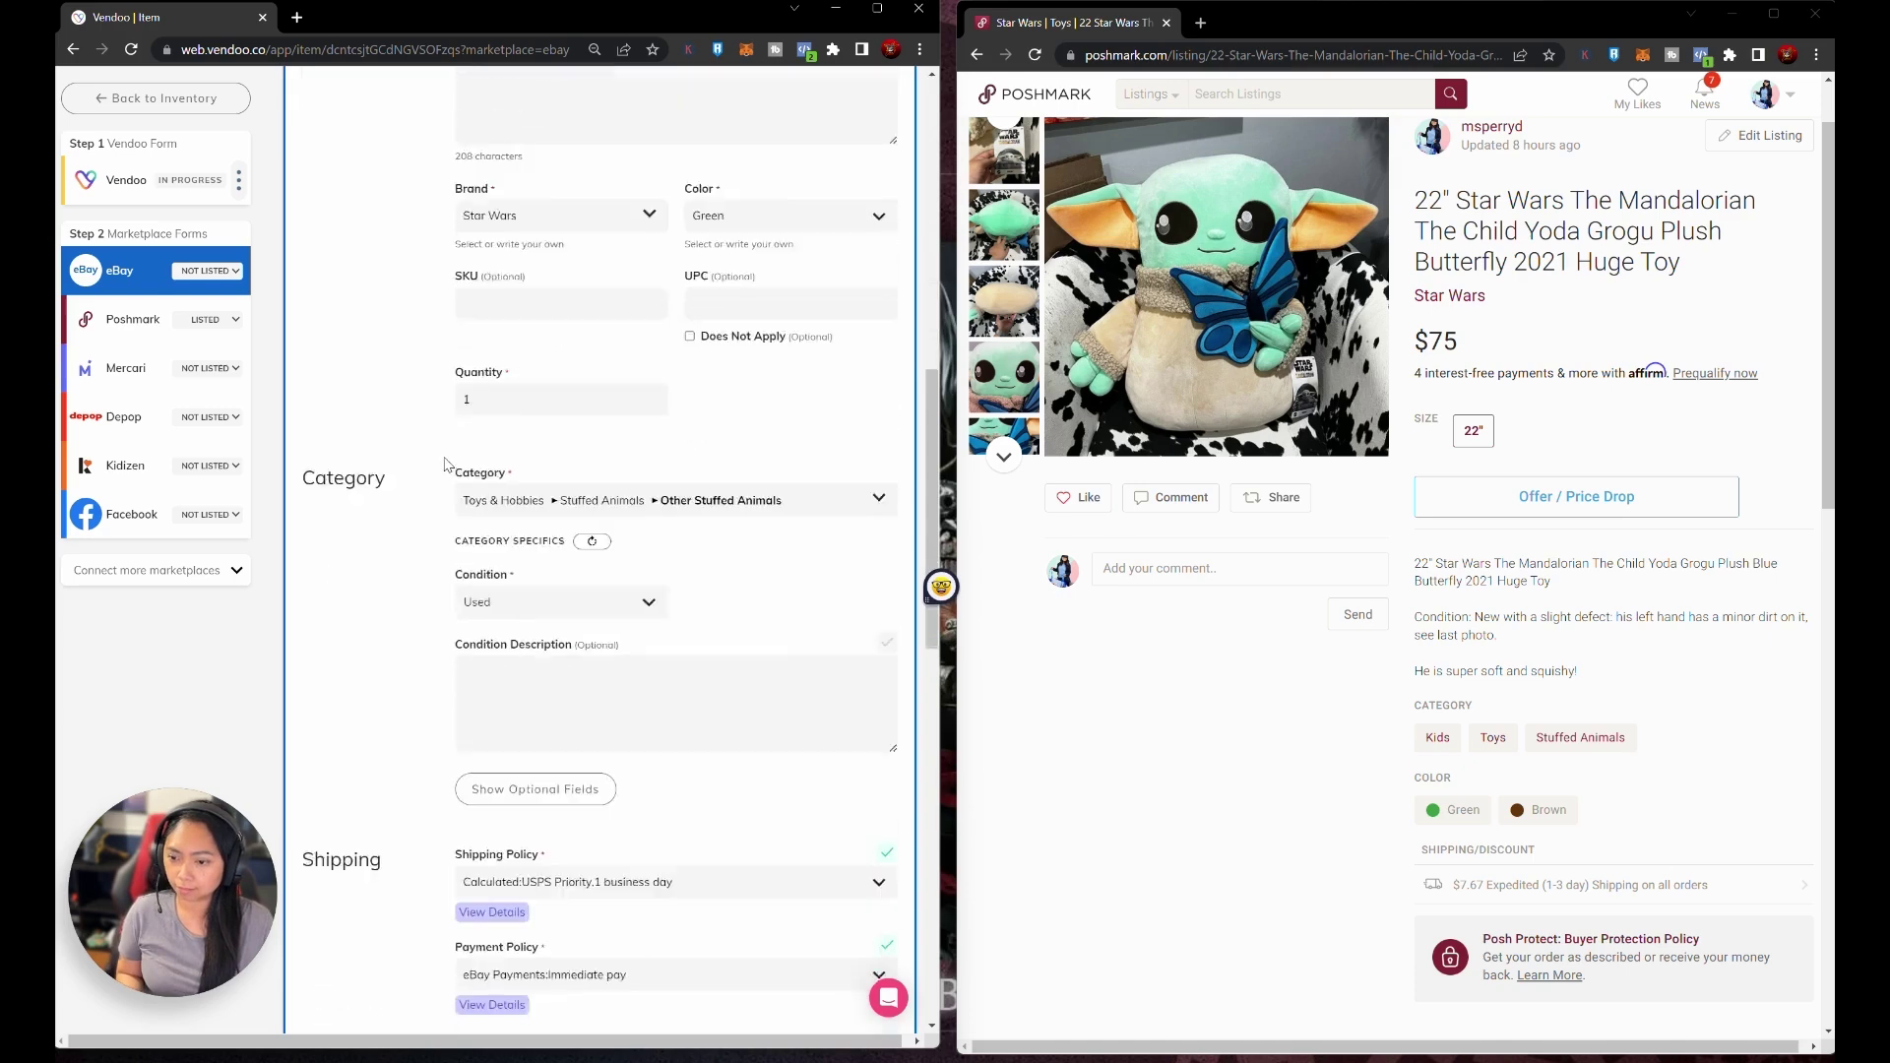
scroll(443, 461, down, 1)
click(645, 600)
text(New with a slight defect: his left hand has a minor dirt on it, see last photo.)
click(391, 623)
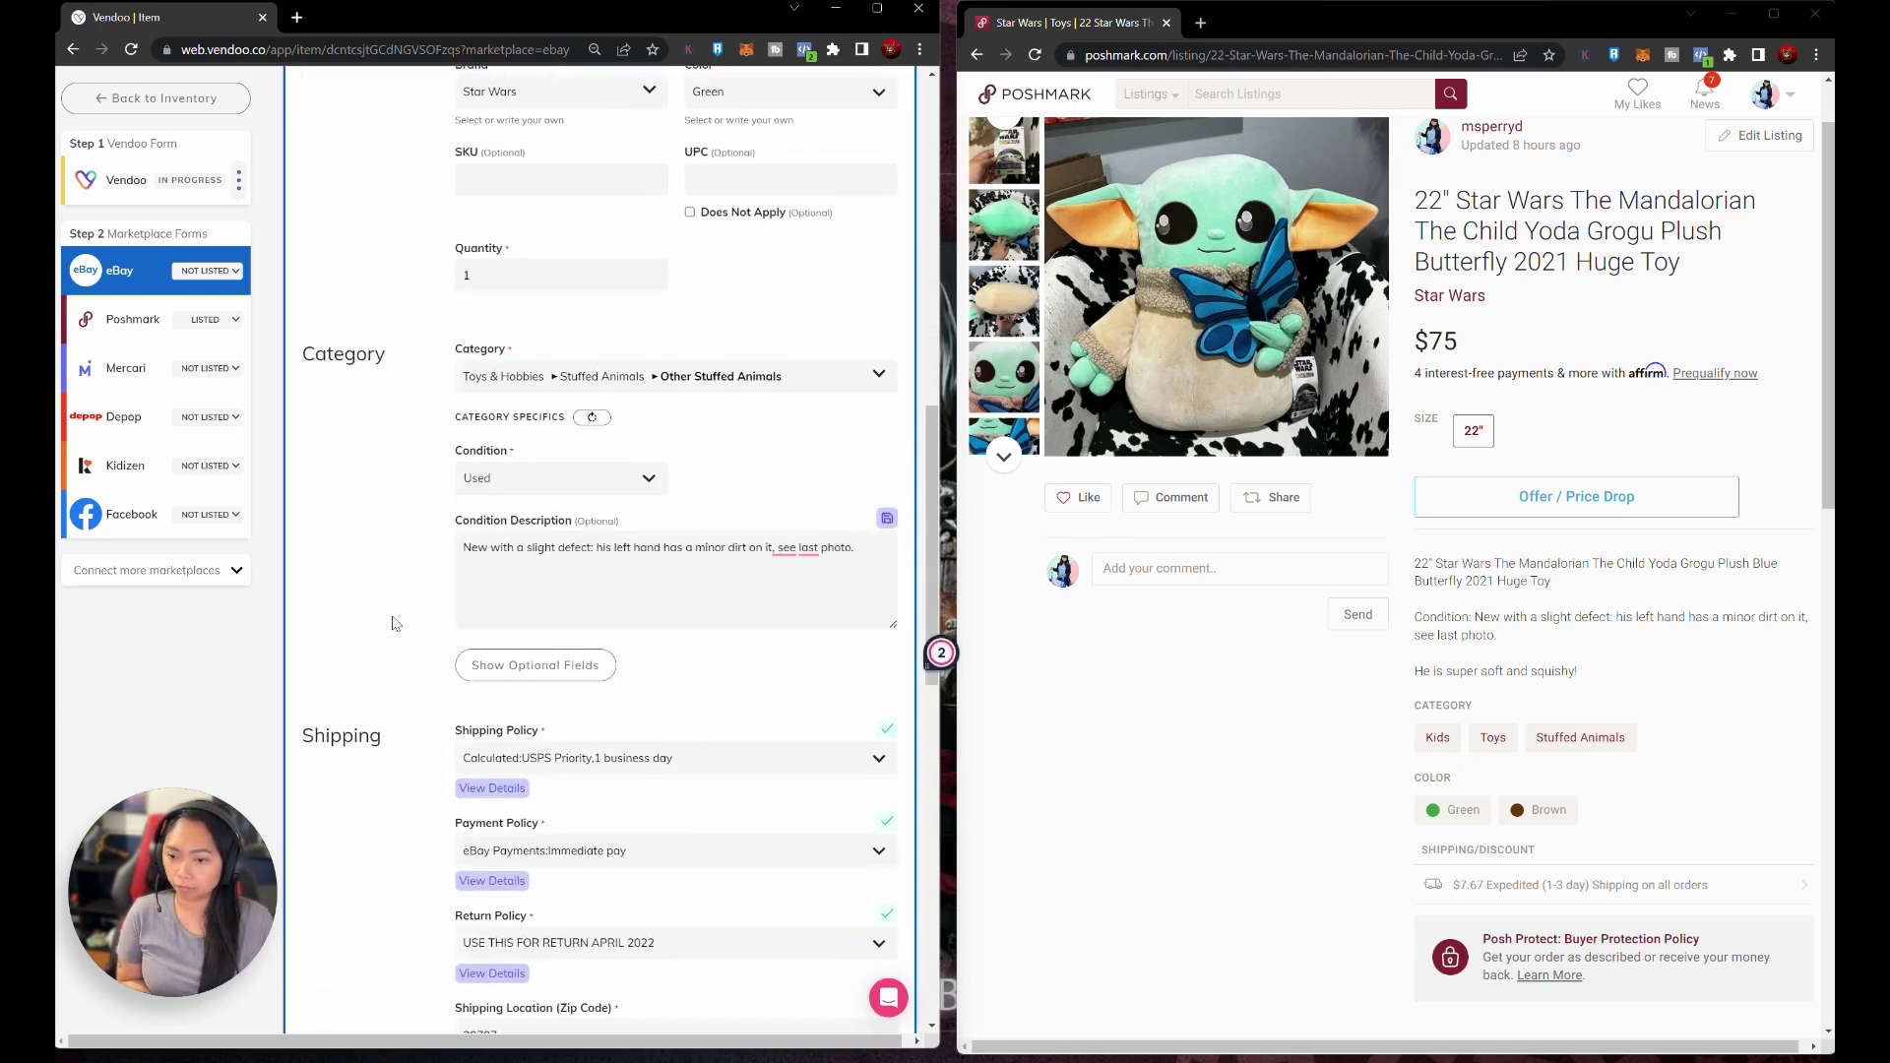
scroll(392, 624, down, 2)
scroll(393, 623, down, 2)
scroll(394, 622, down, 1)
scroll(395, 622, down, 1)
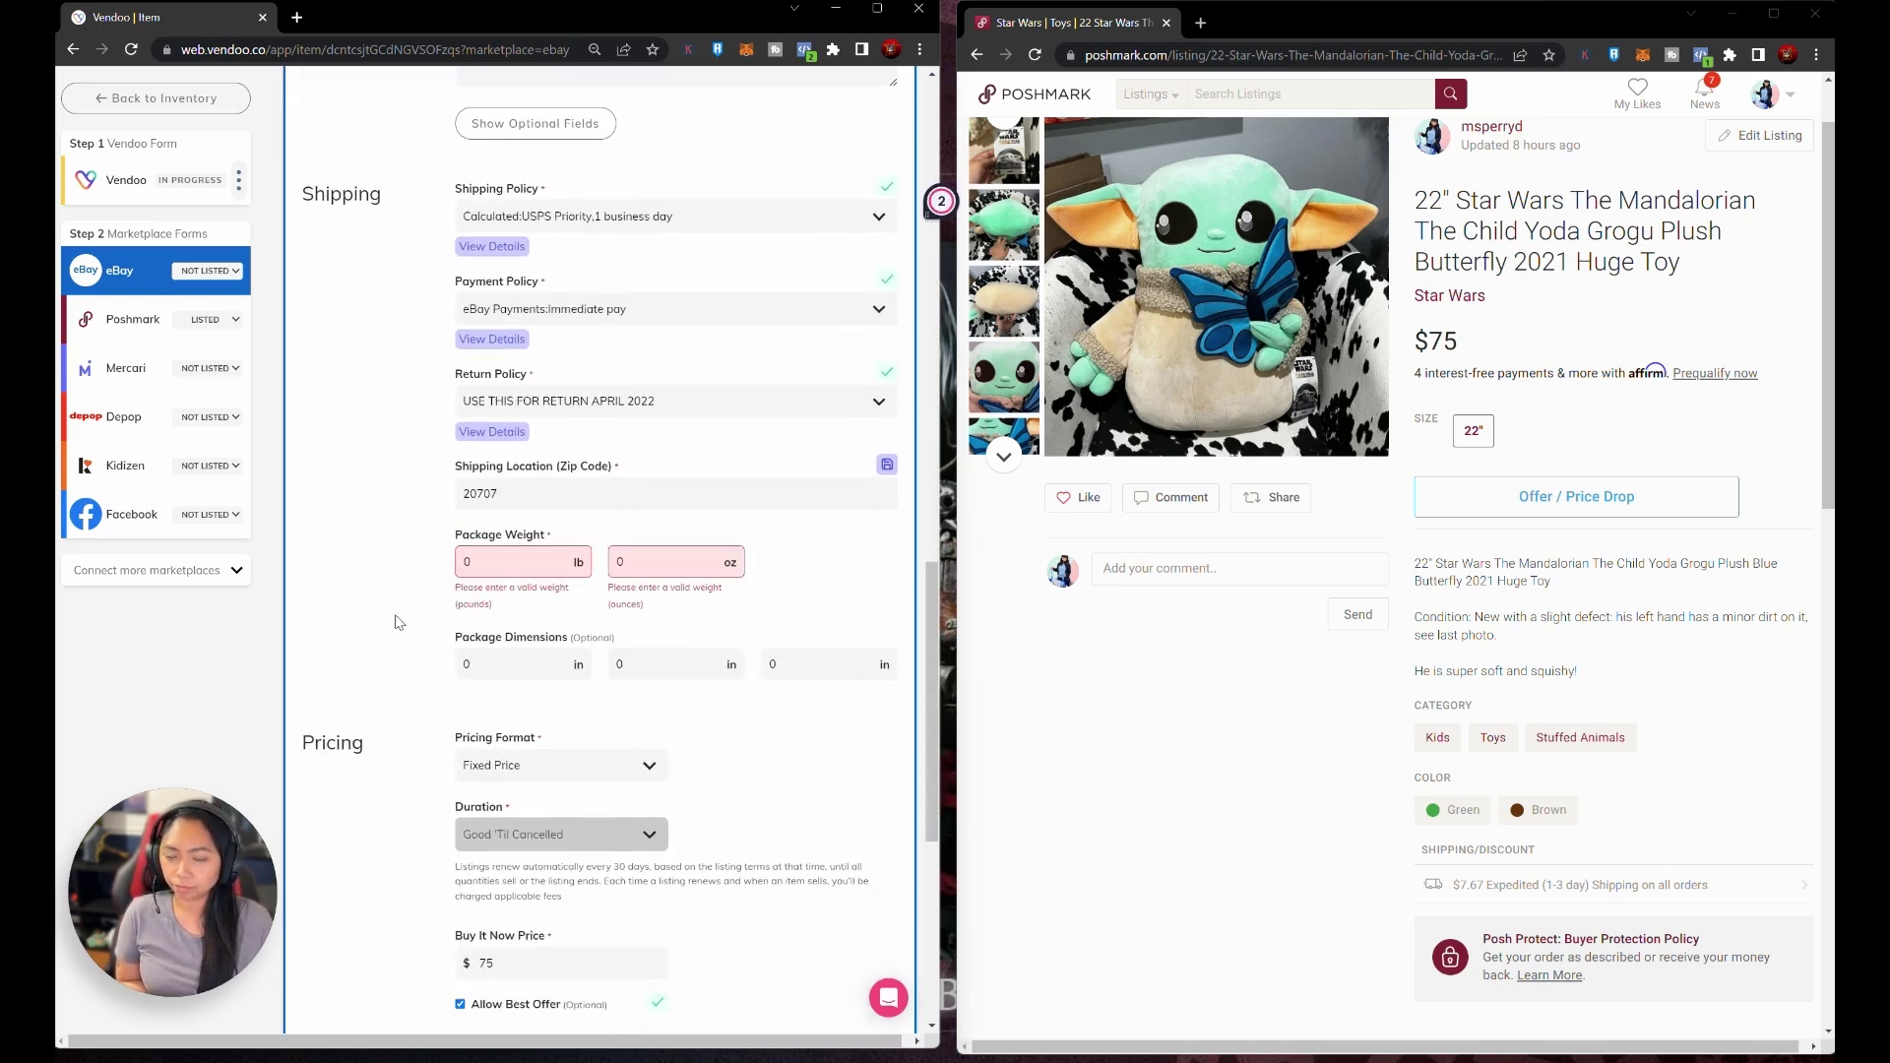
- Enter the eBay package weight in pounds and ounces
click(492, 562)
text(1)
key(Tab)
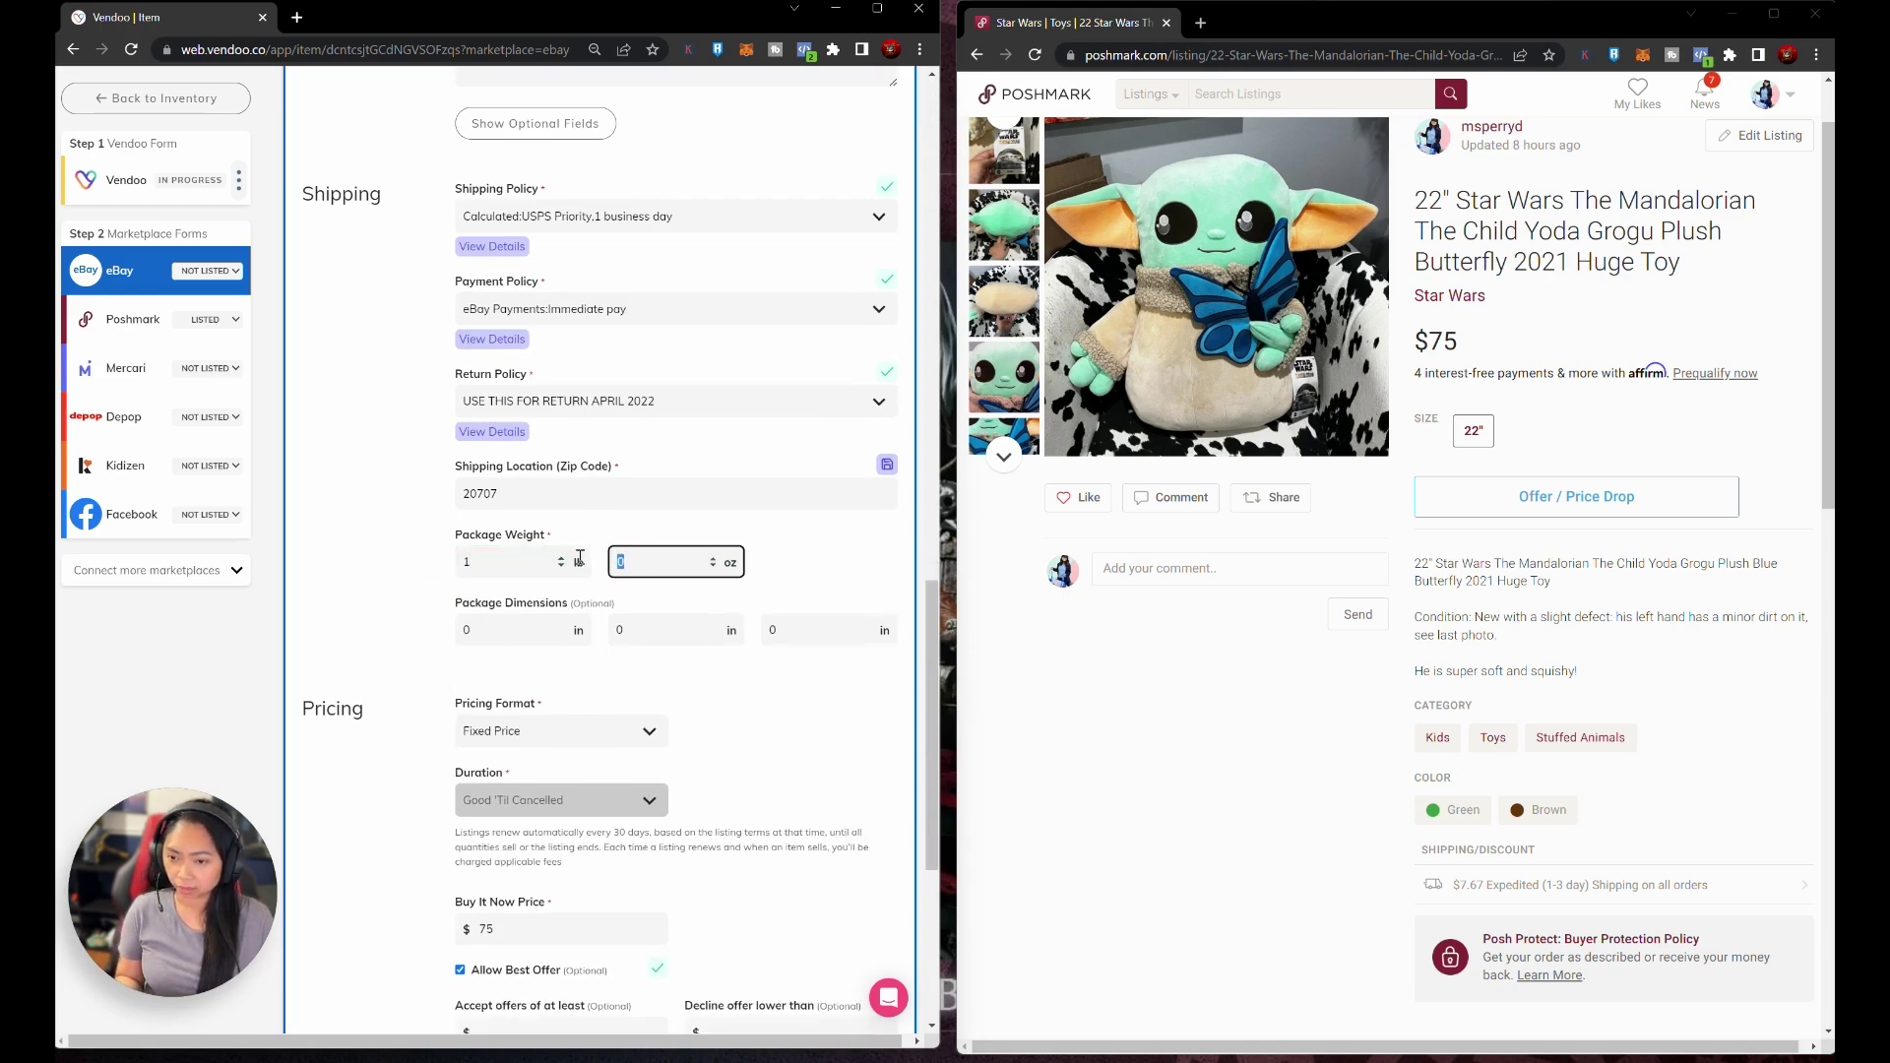
click(812, 592)
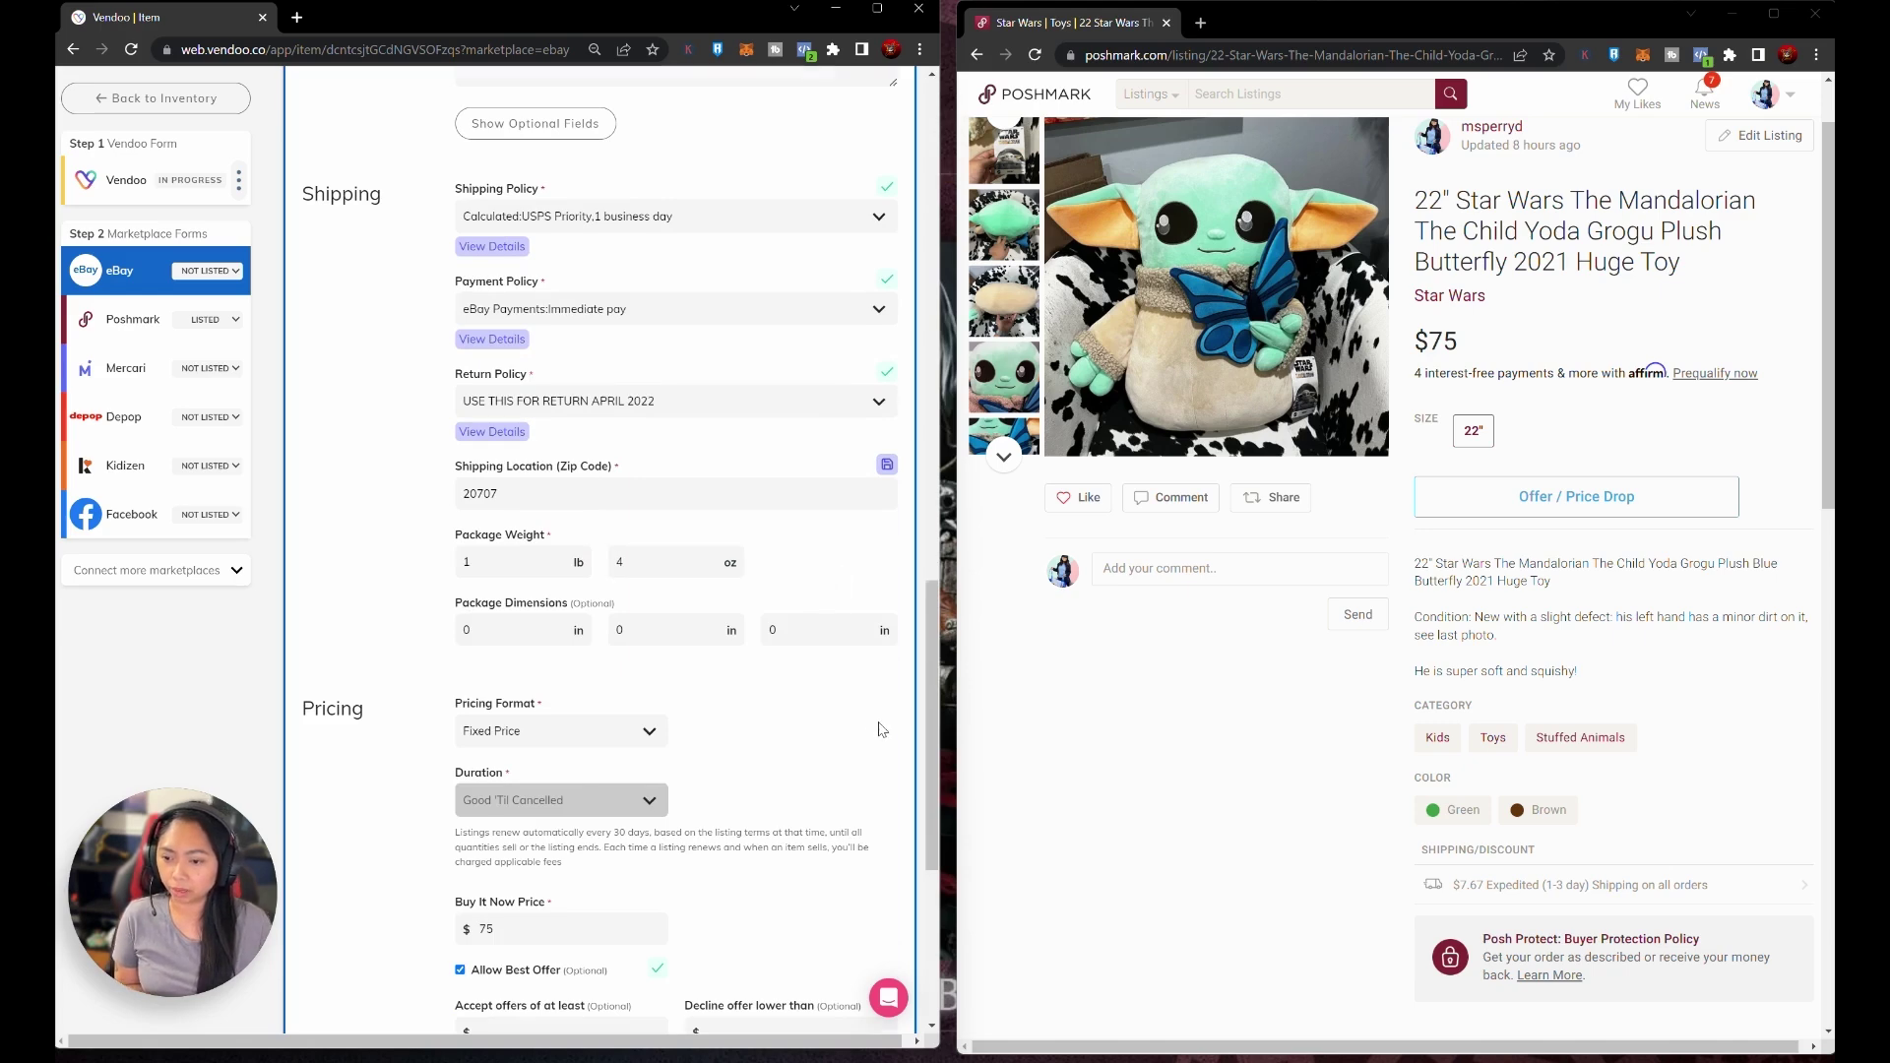
scroll(879, 728, down, 3)
scroll(893, 708, down, 1)
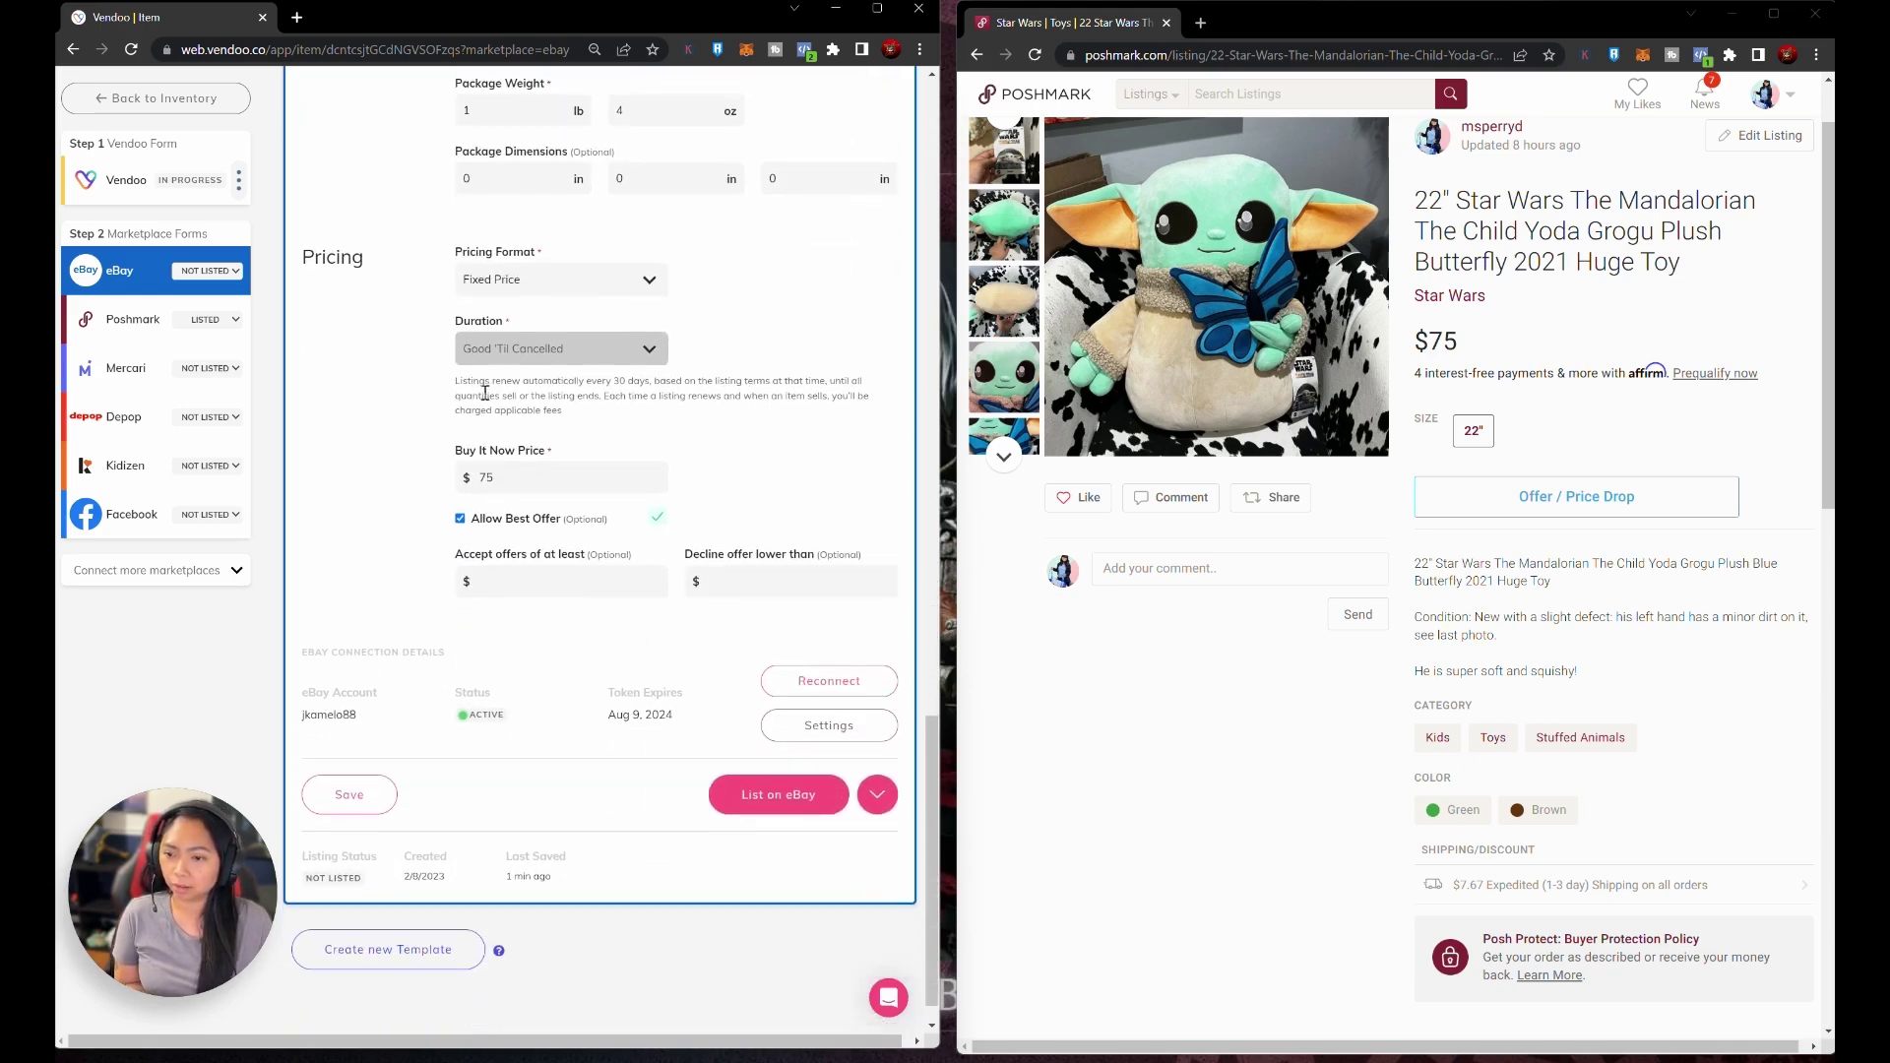
- List the Grogu plush on eBay, then switch to its Mercari form
click(731, 805)
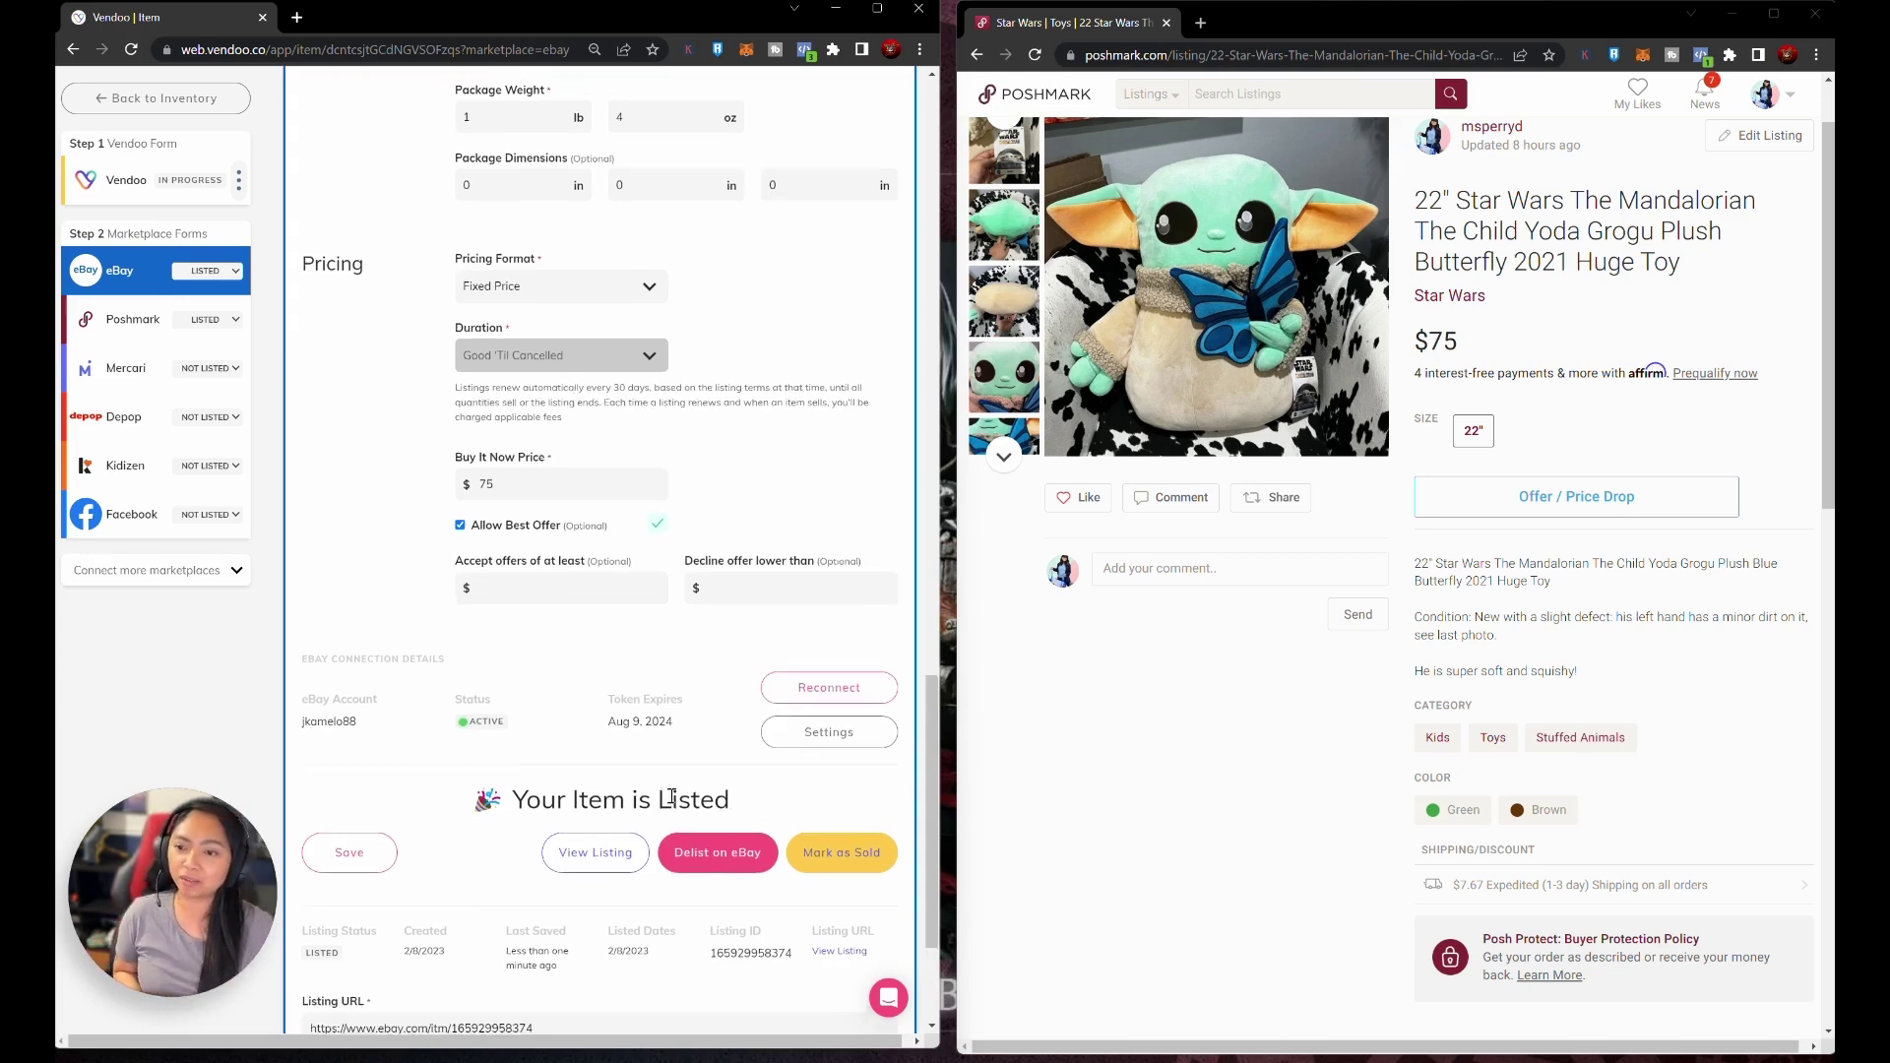
scroll(732, 806, up, 4)
scroll(679, 782, up, 1)
scroll(638, 761, up, 2)
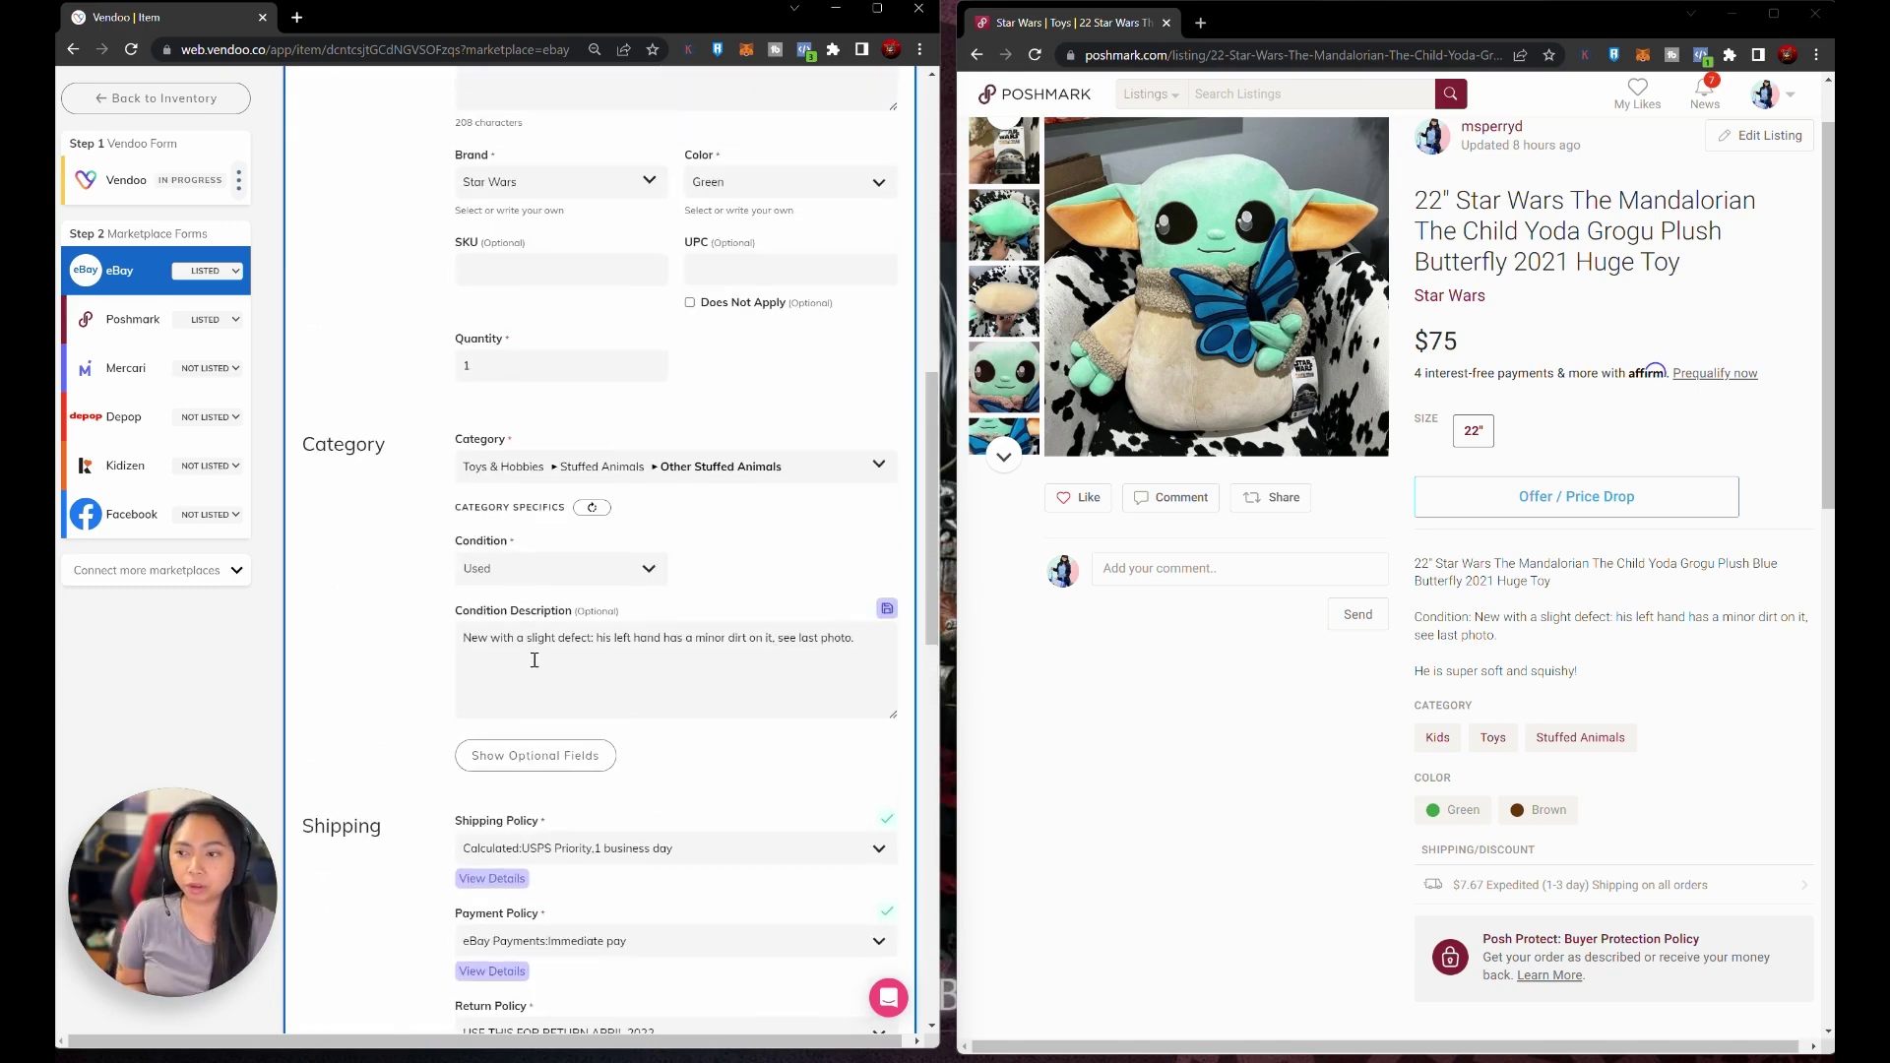
click(133, 369)
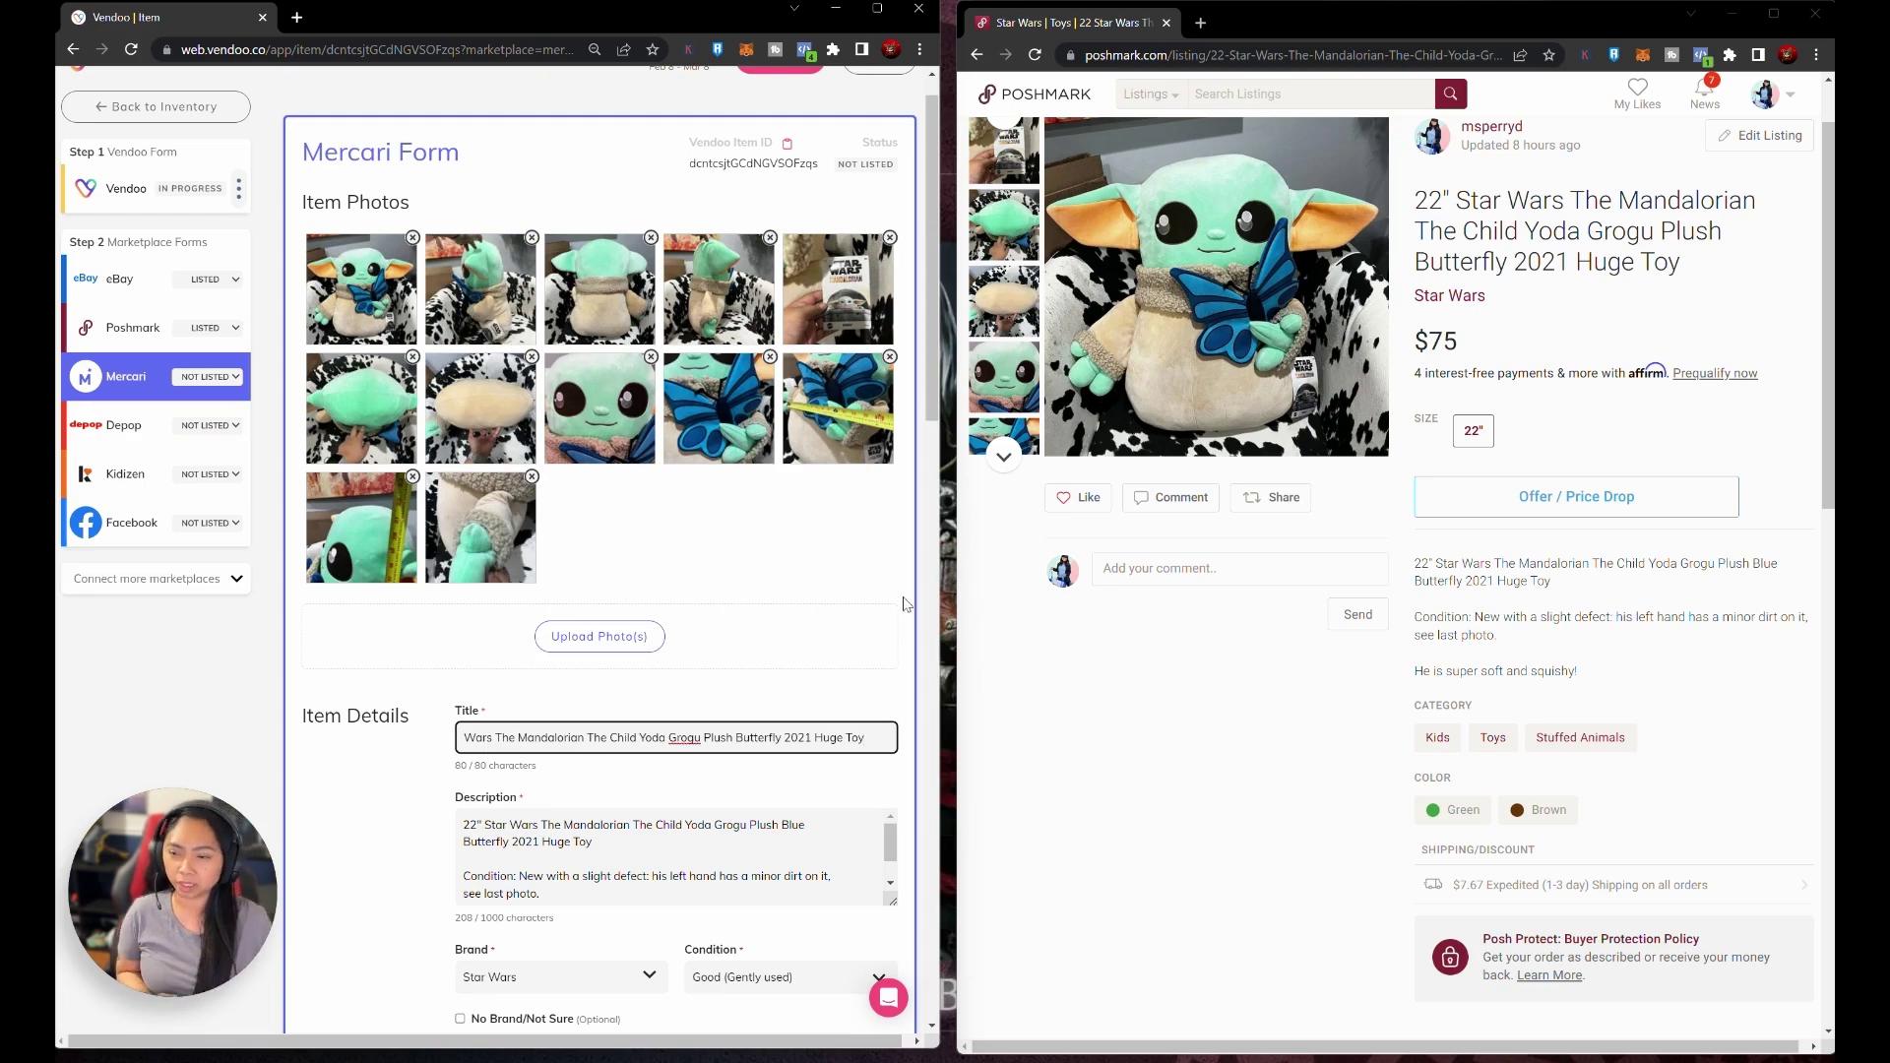
scroll(443, 739, down, 10)
scroll(591, 767, down, 8)
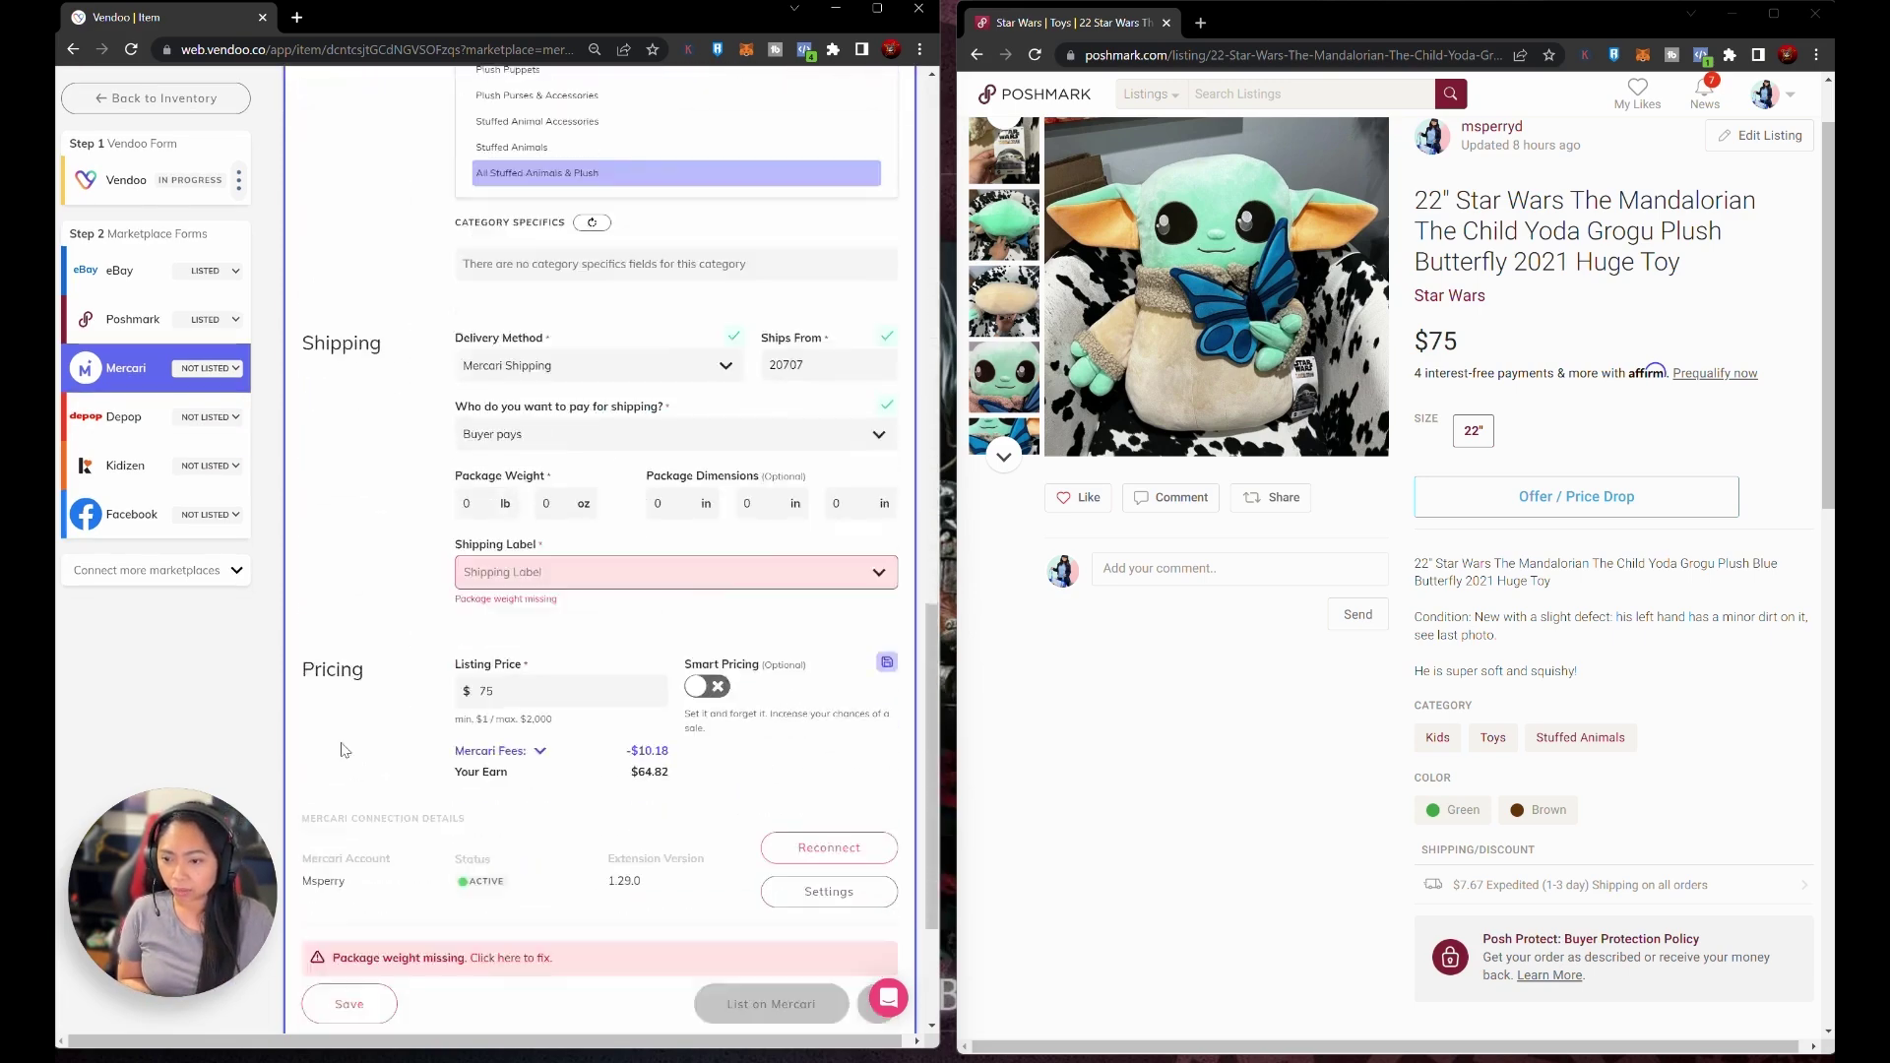
scroll(769, 824, down, 3)
scroll(774, 814, up, 5)
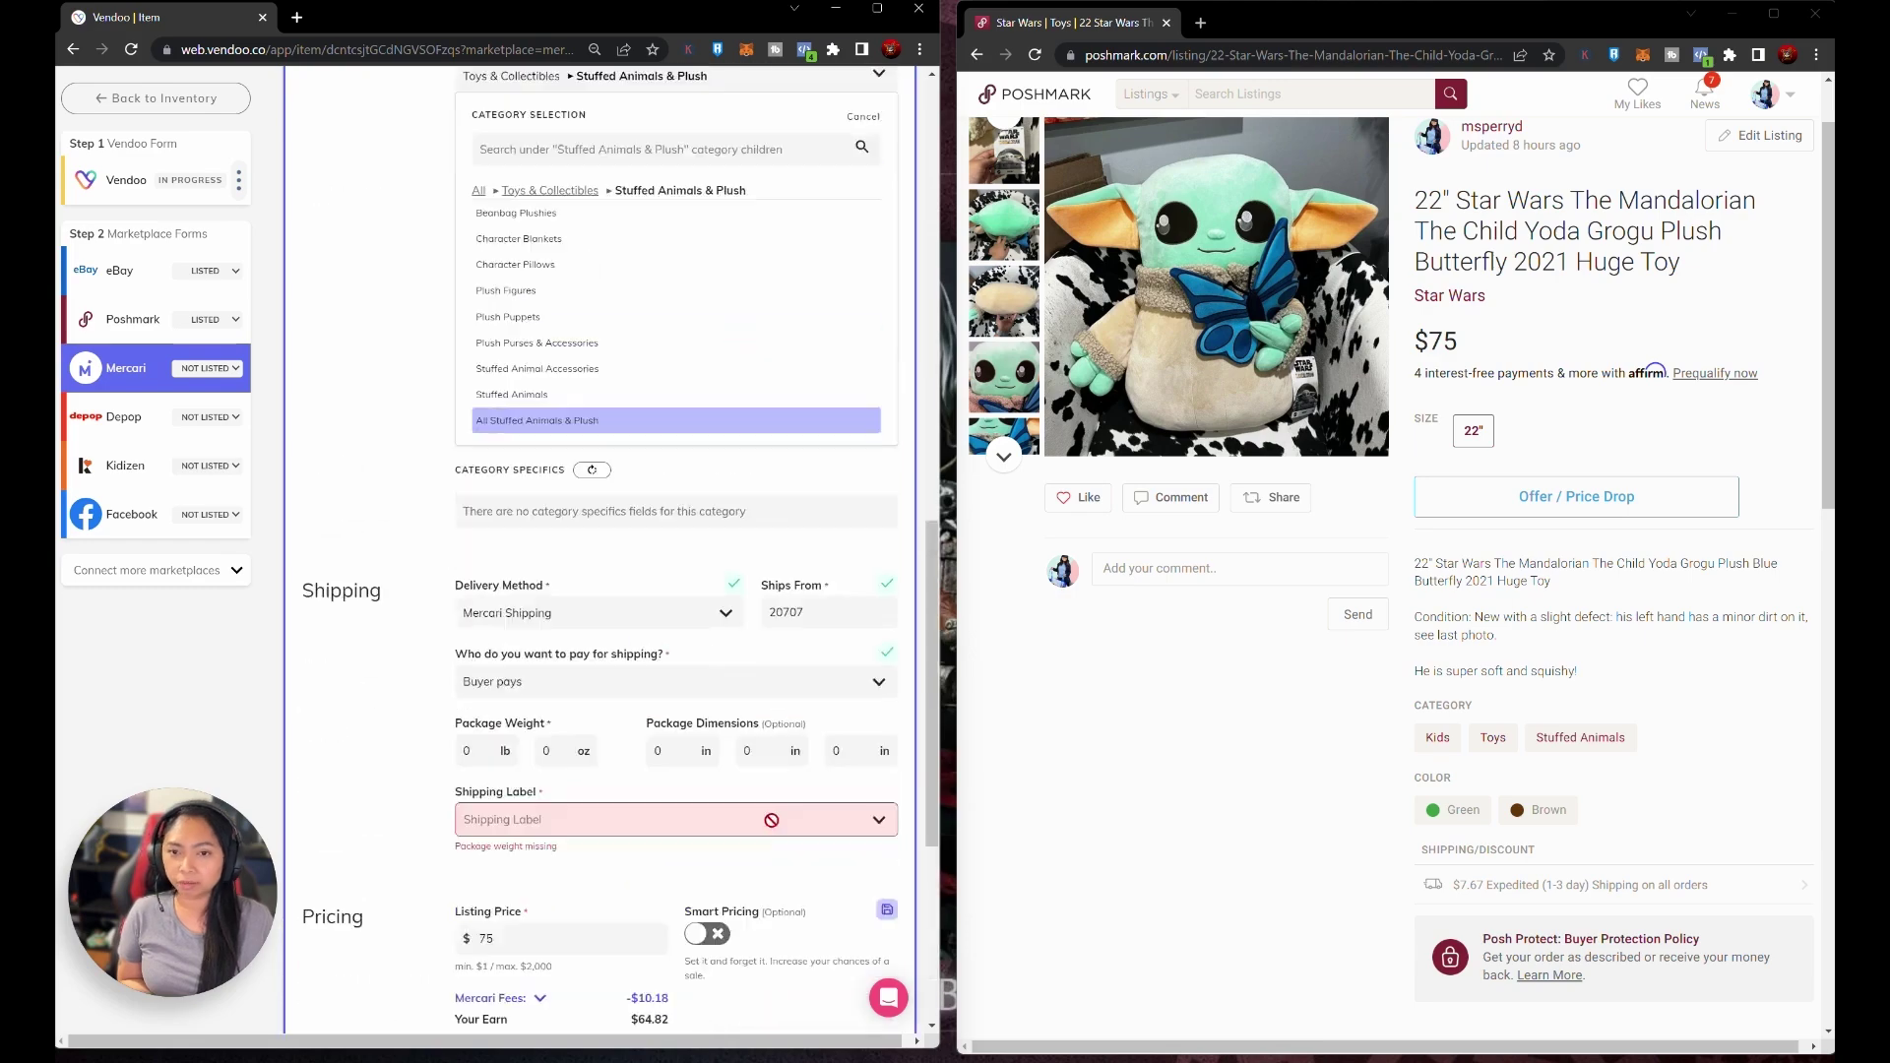
scroll(768, 825, up, 5)
scroll(762, 829, up, 5)
scroll(759, 835, up, 2)
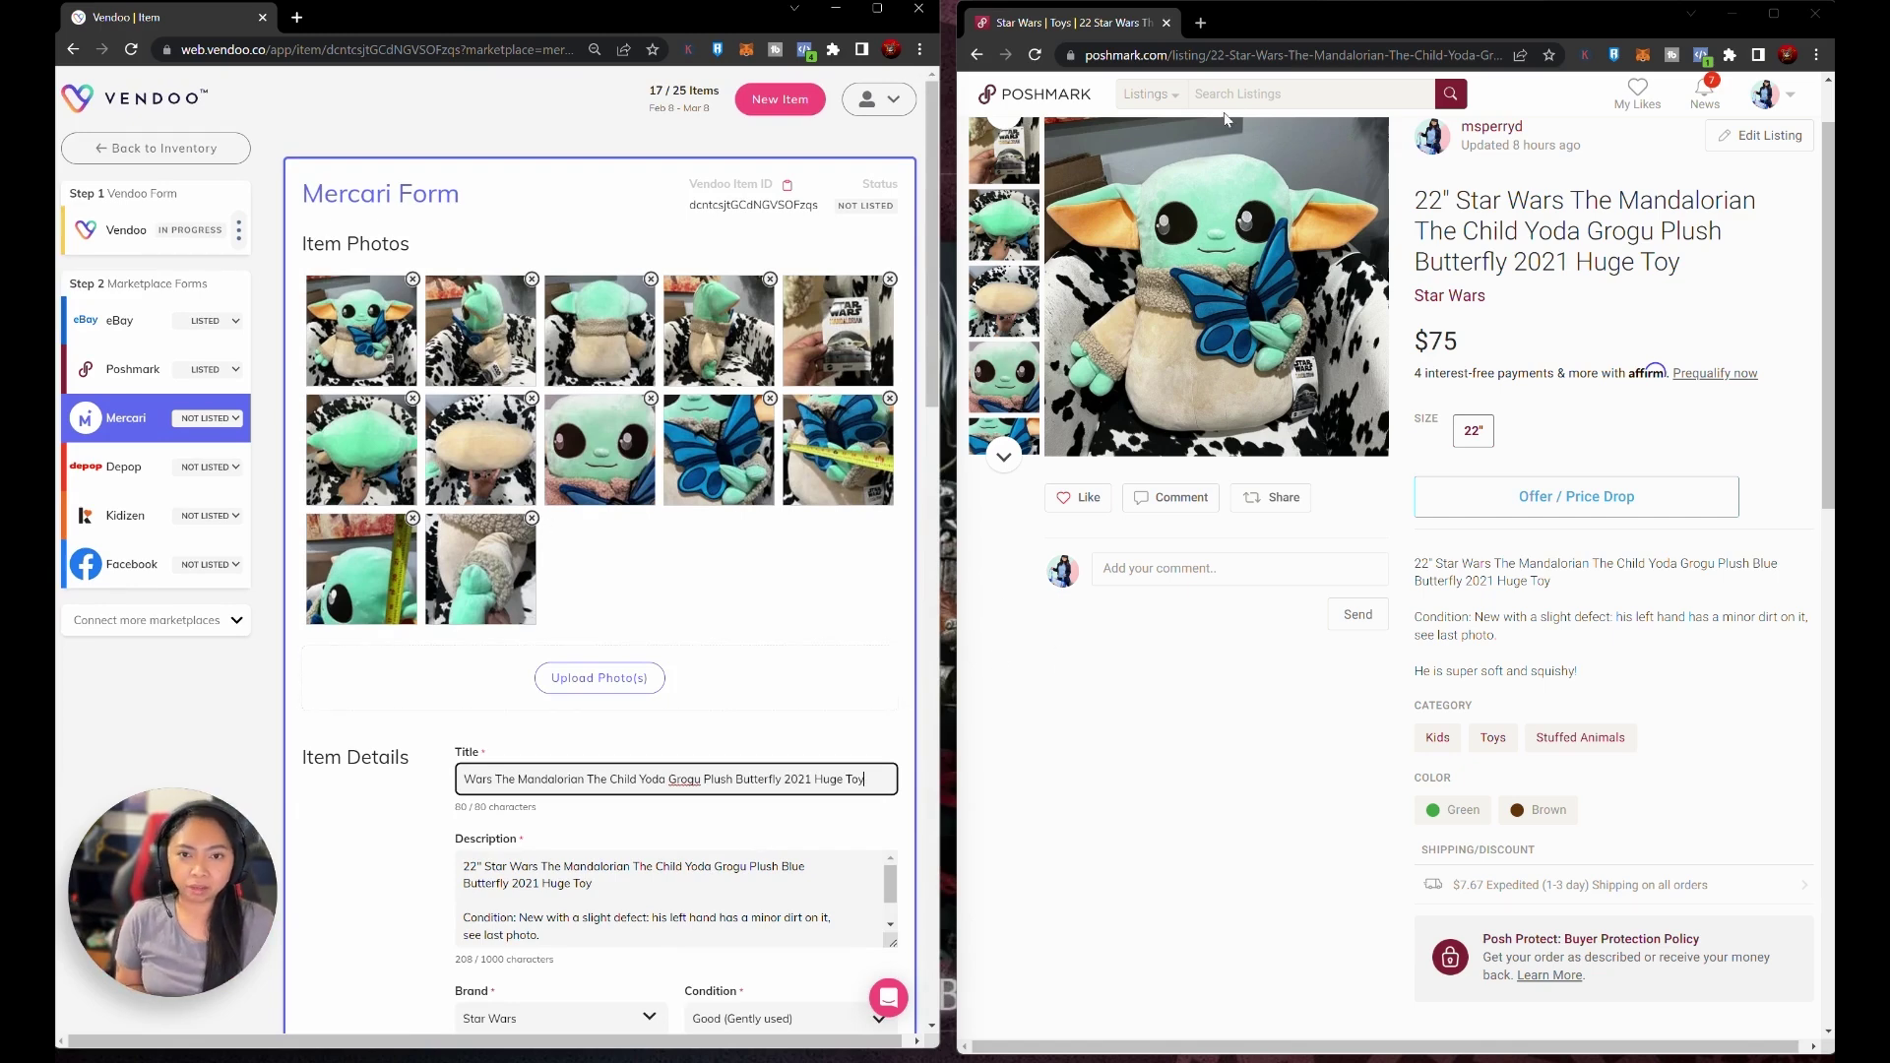
- Go to mercari.com in a new tab and show My listings
click(1201, 26)
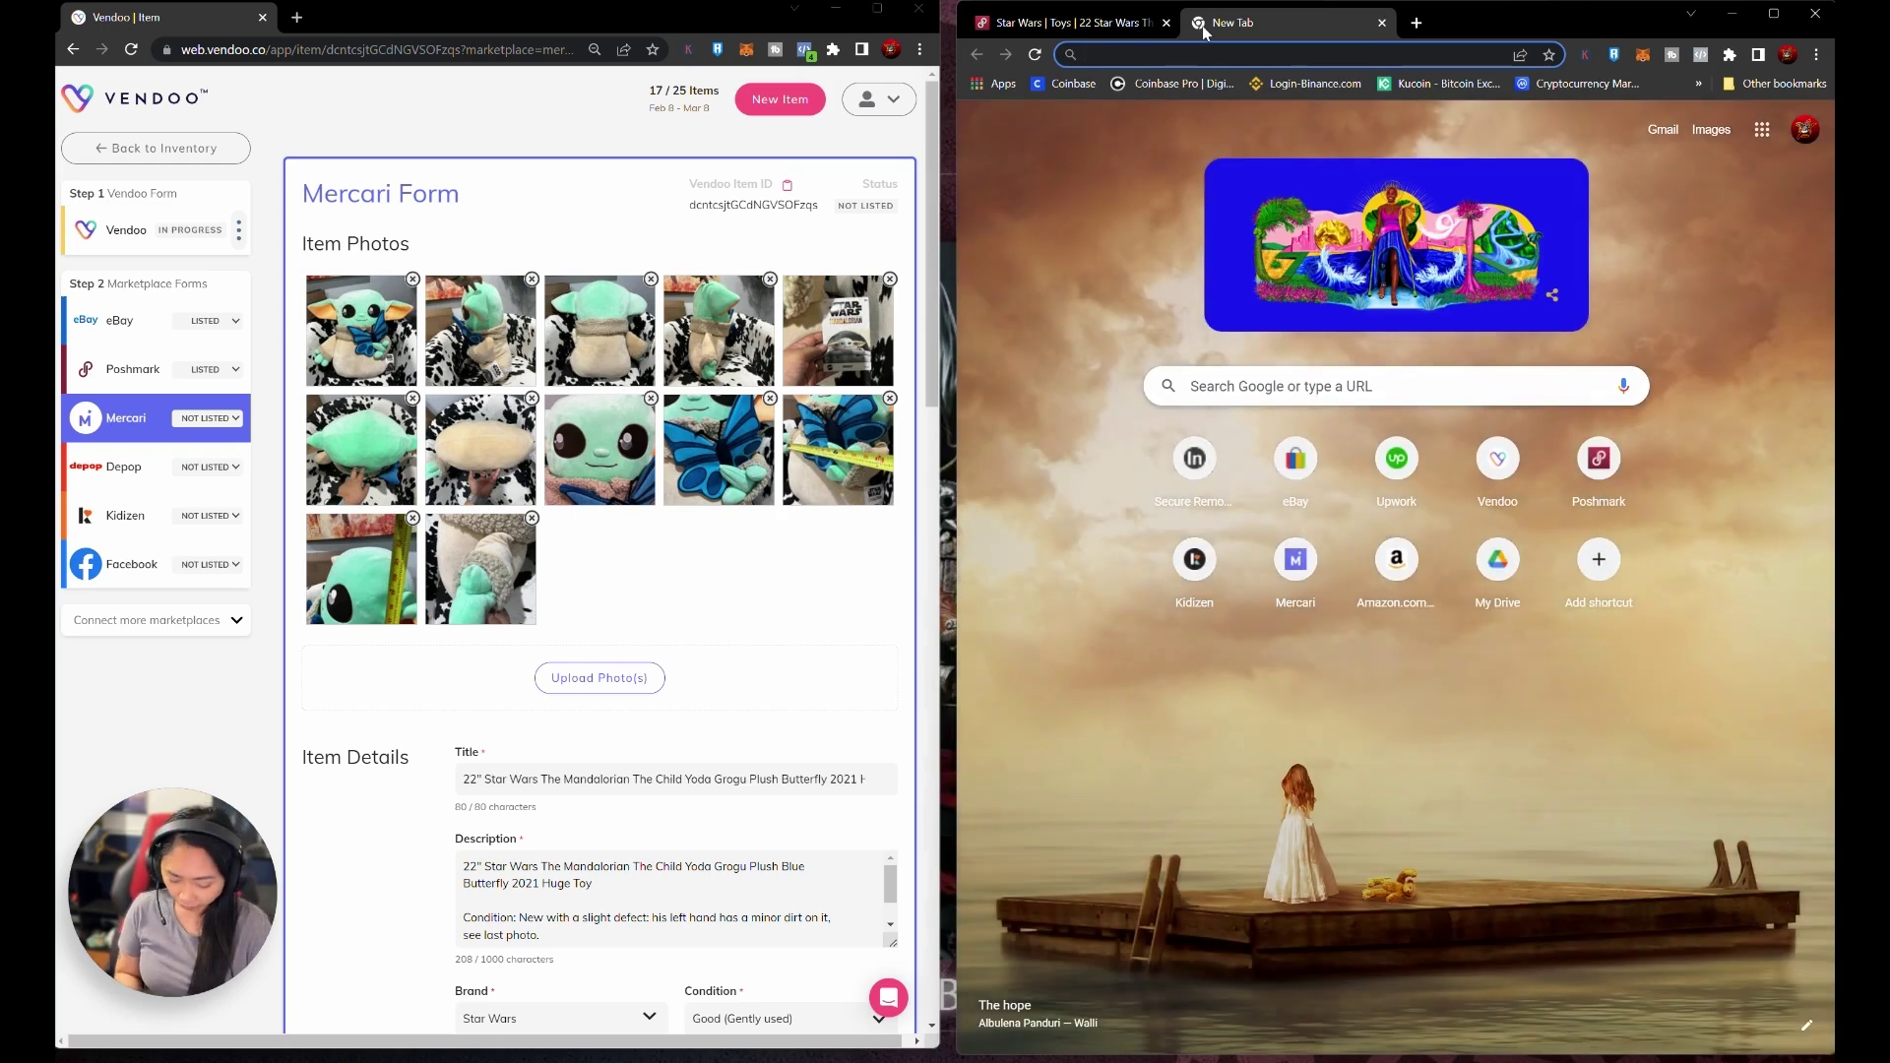
text(merca)
key(Return)
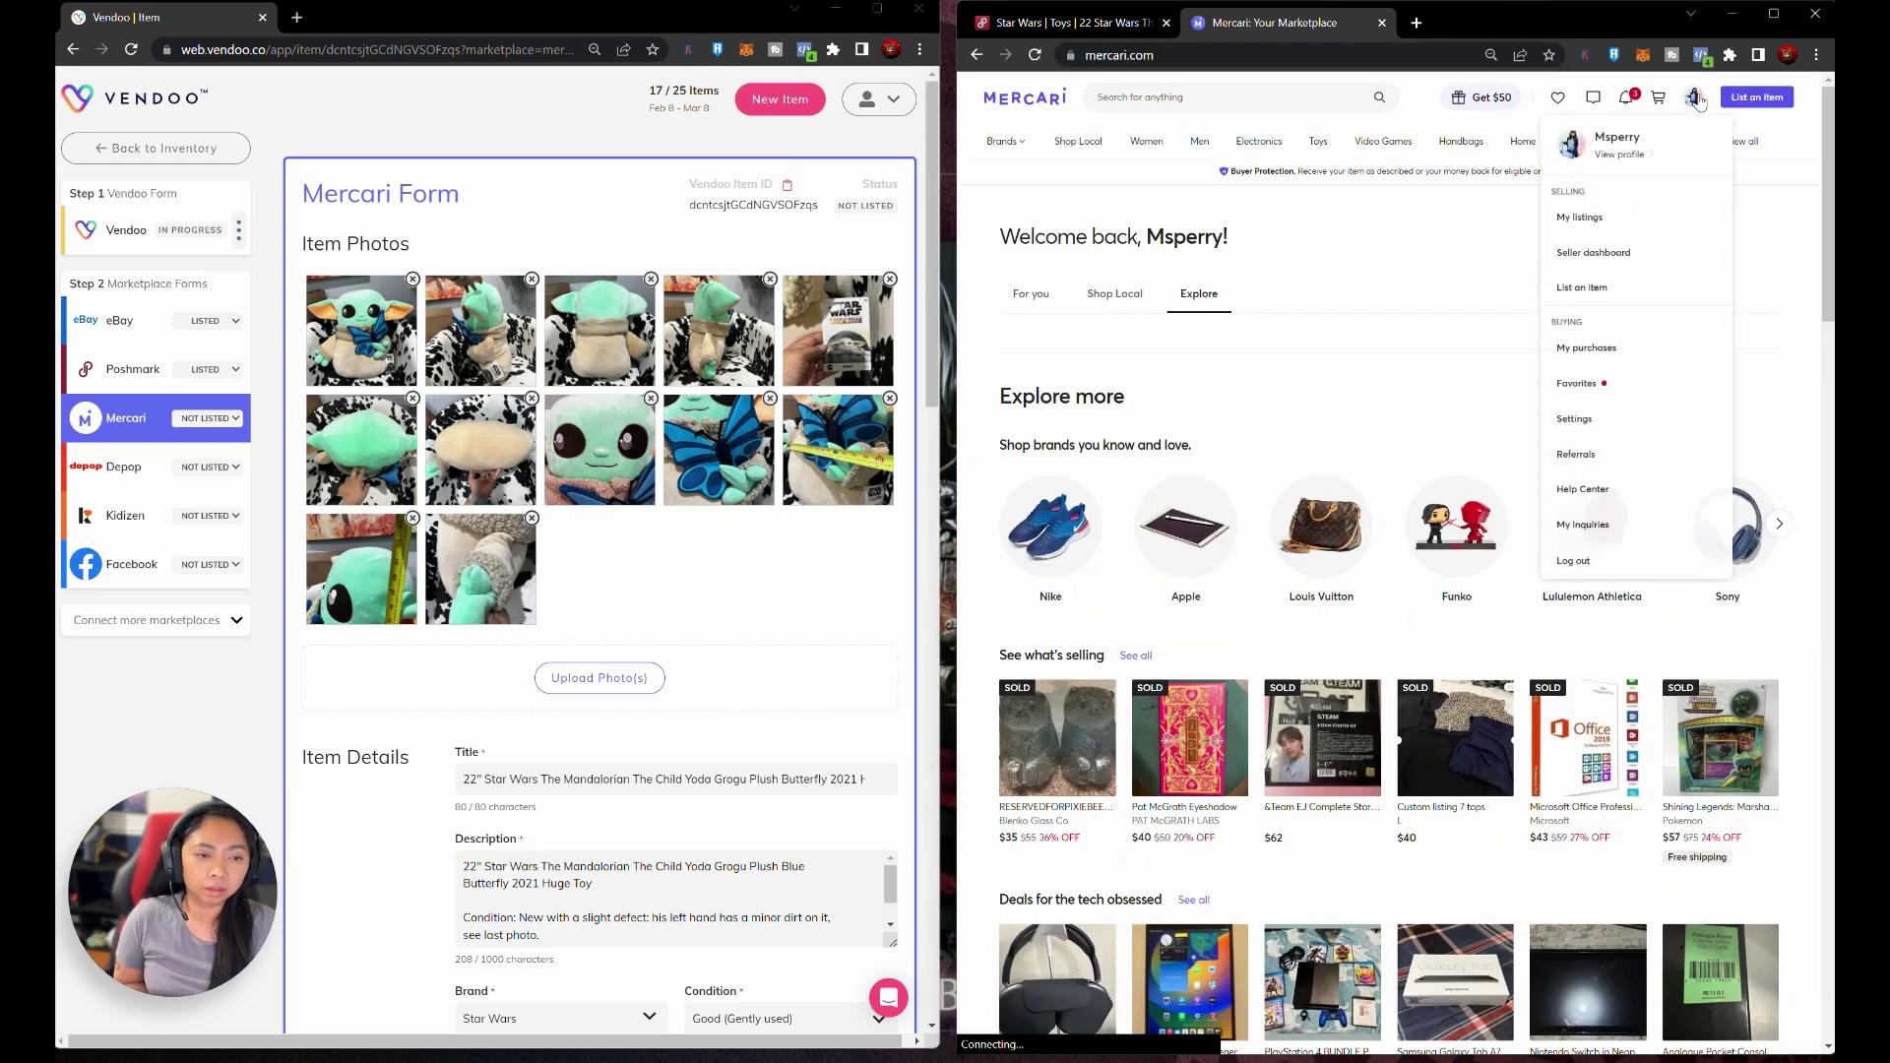
click(1579, 218)
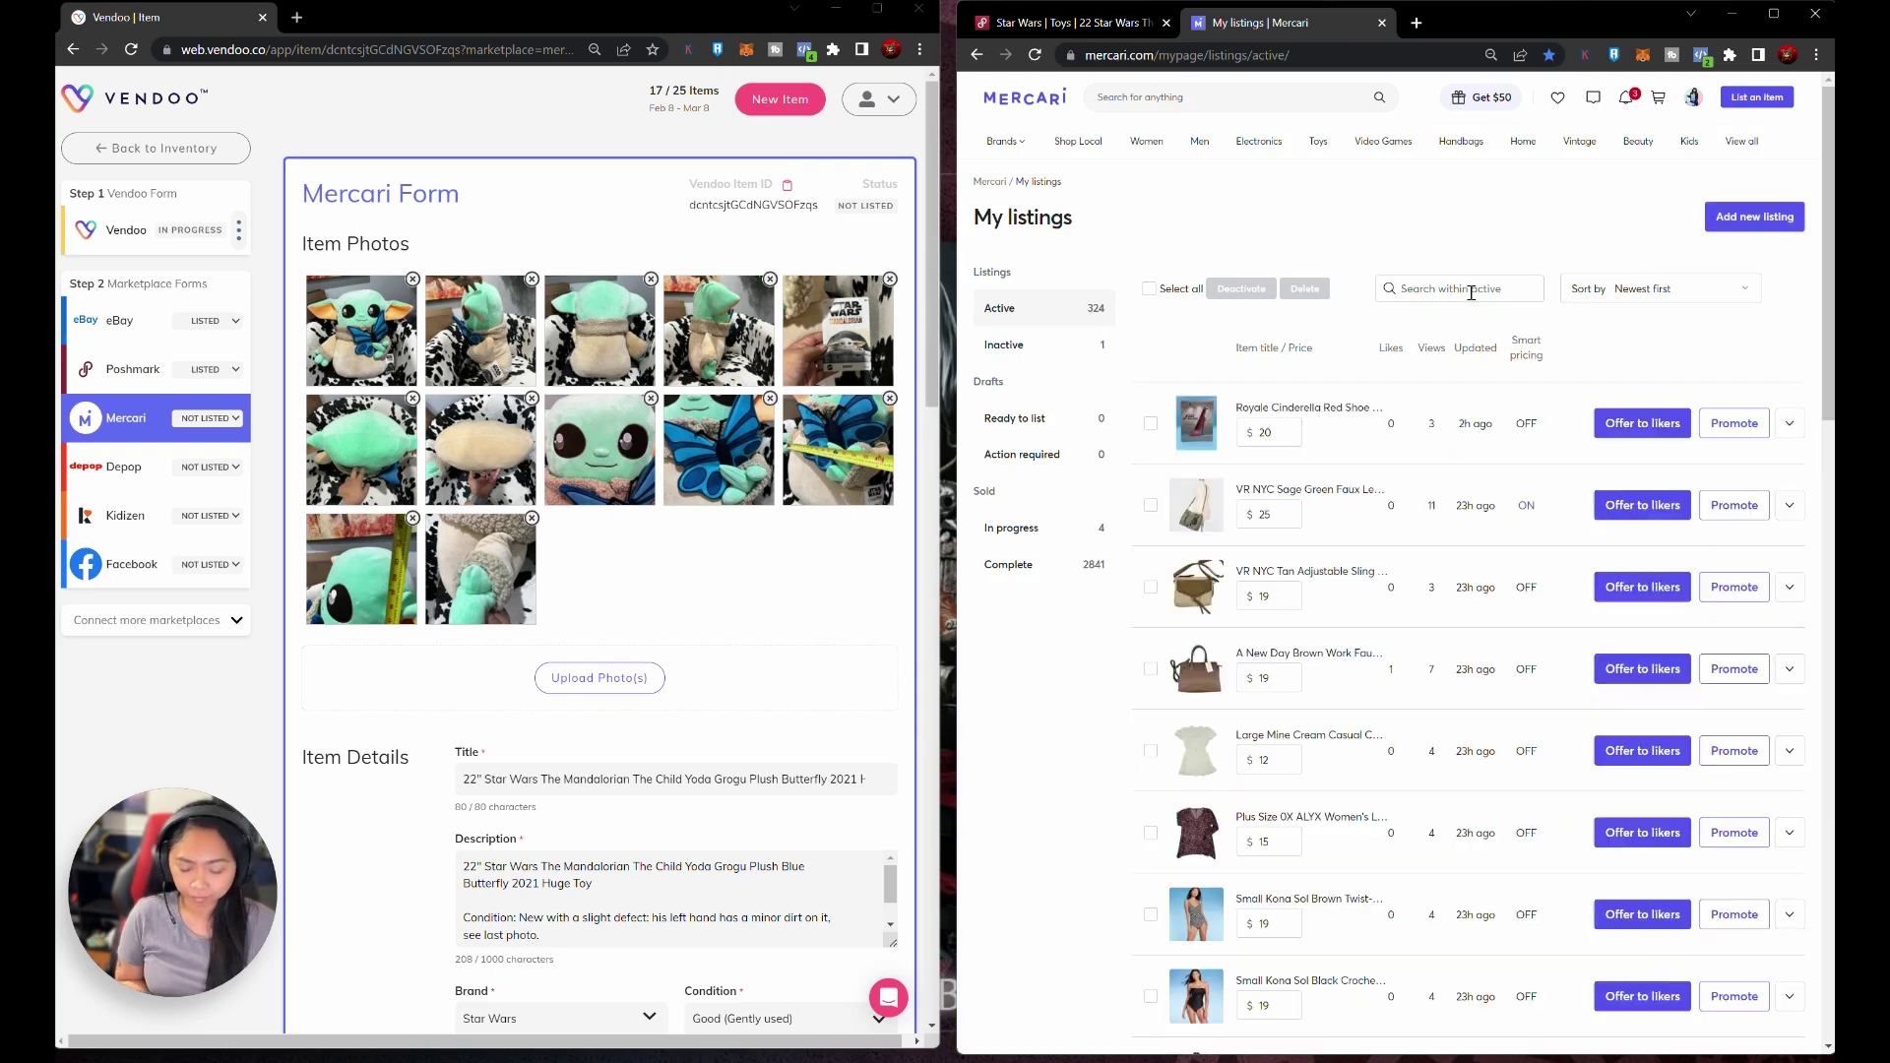
text(grogu)
- Search active listings, open the $79 Grogu plush item page, and select its URL
key(Return)
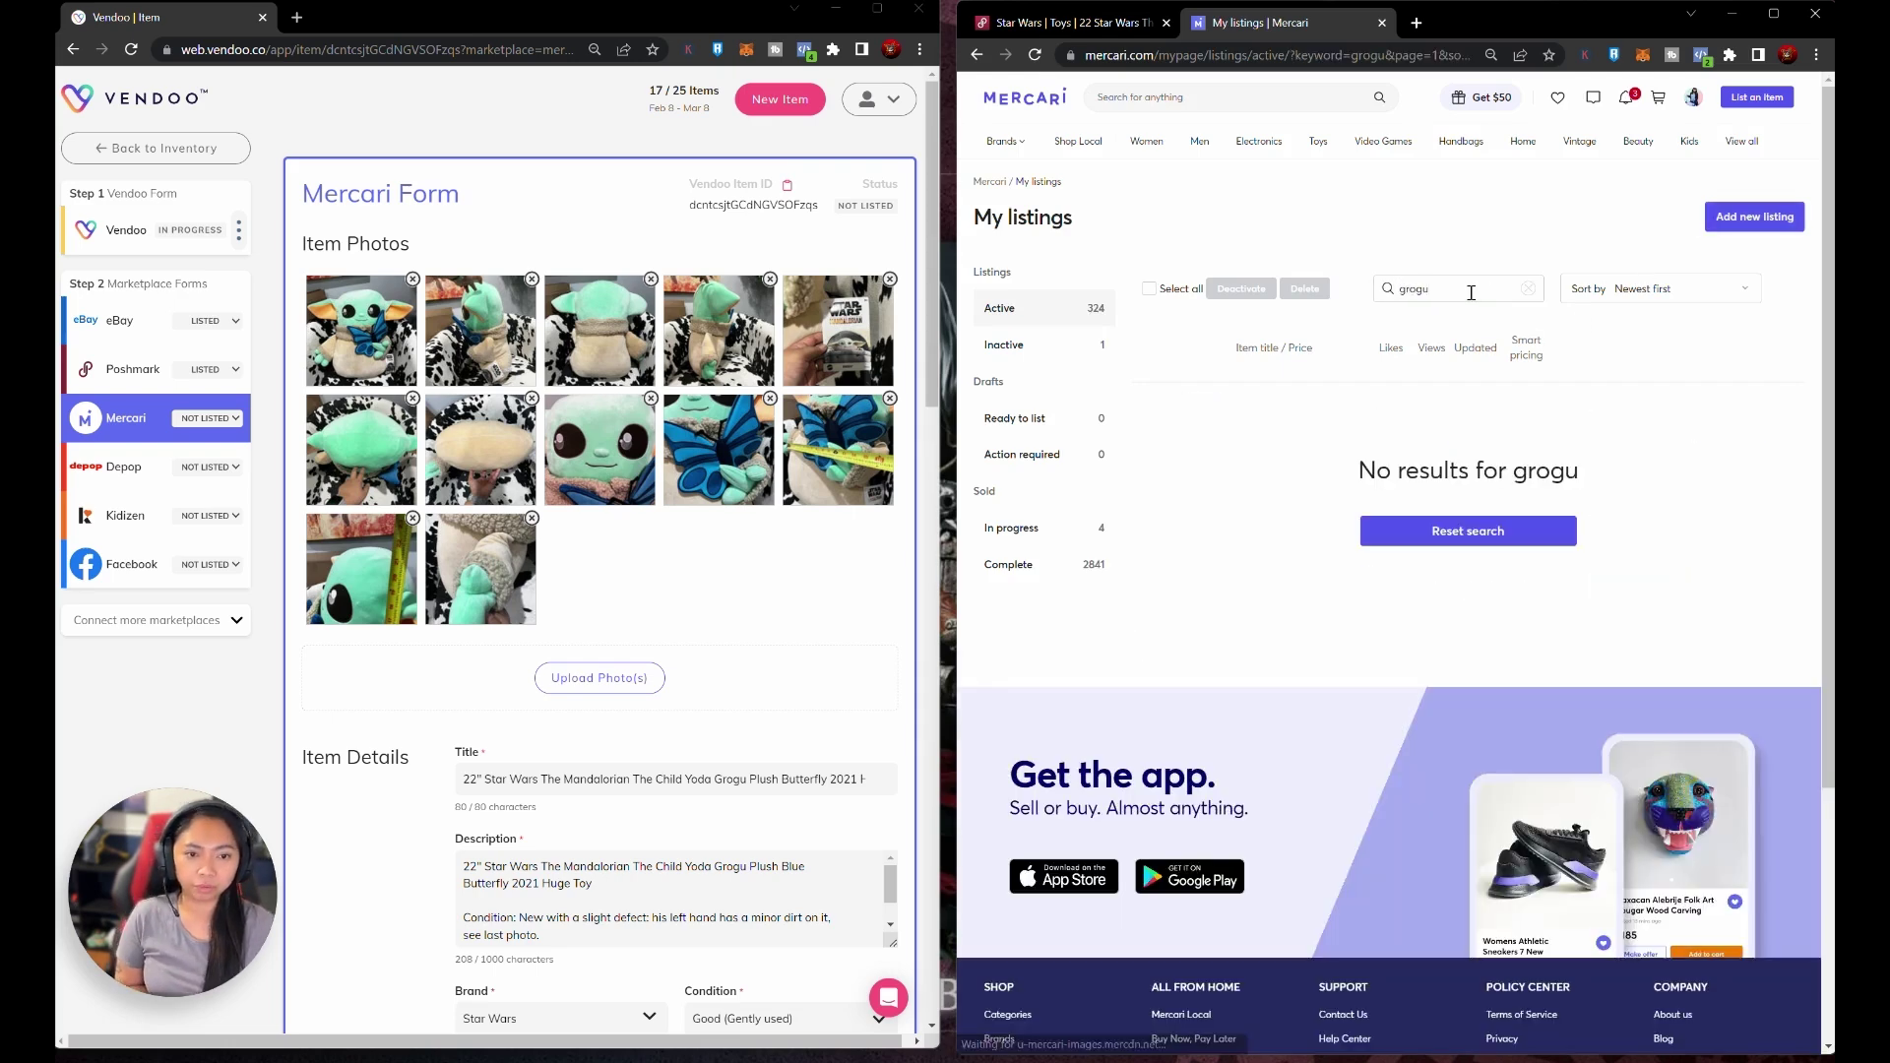
click(1526, 290)
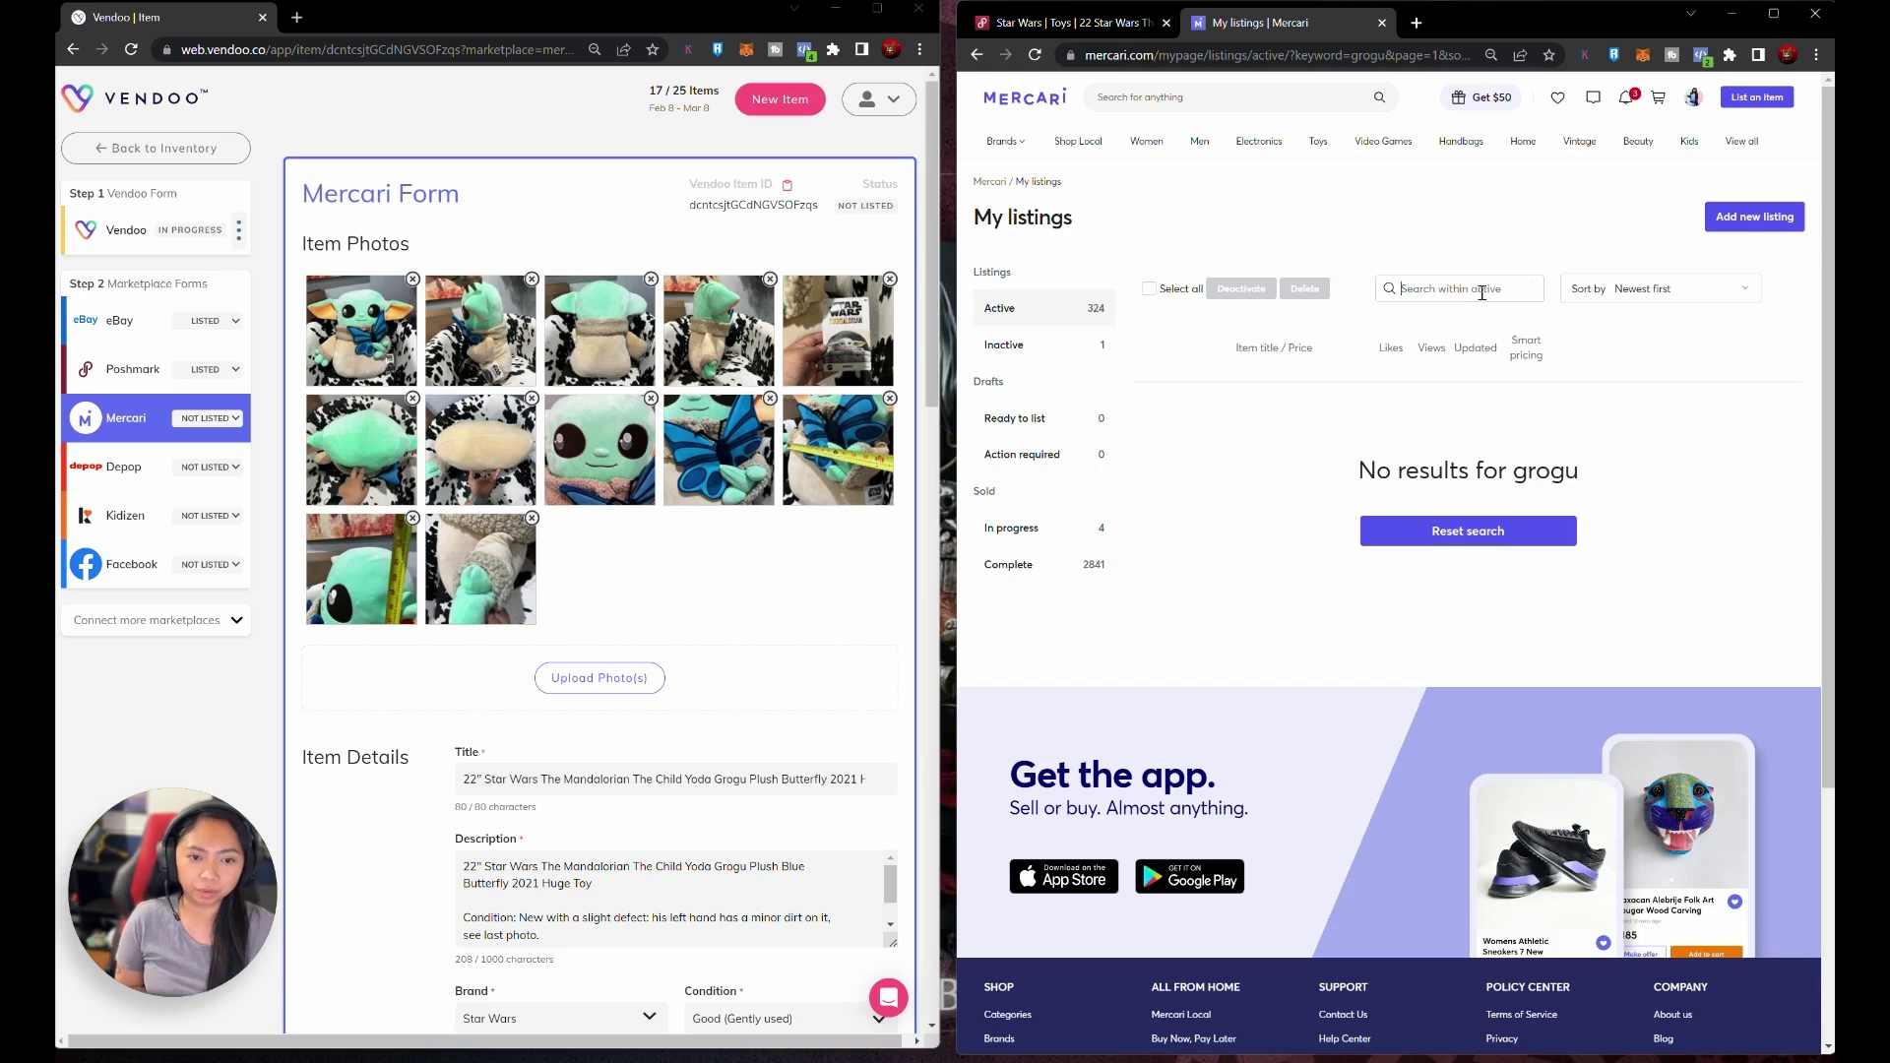
text(plushi)
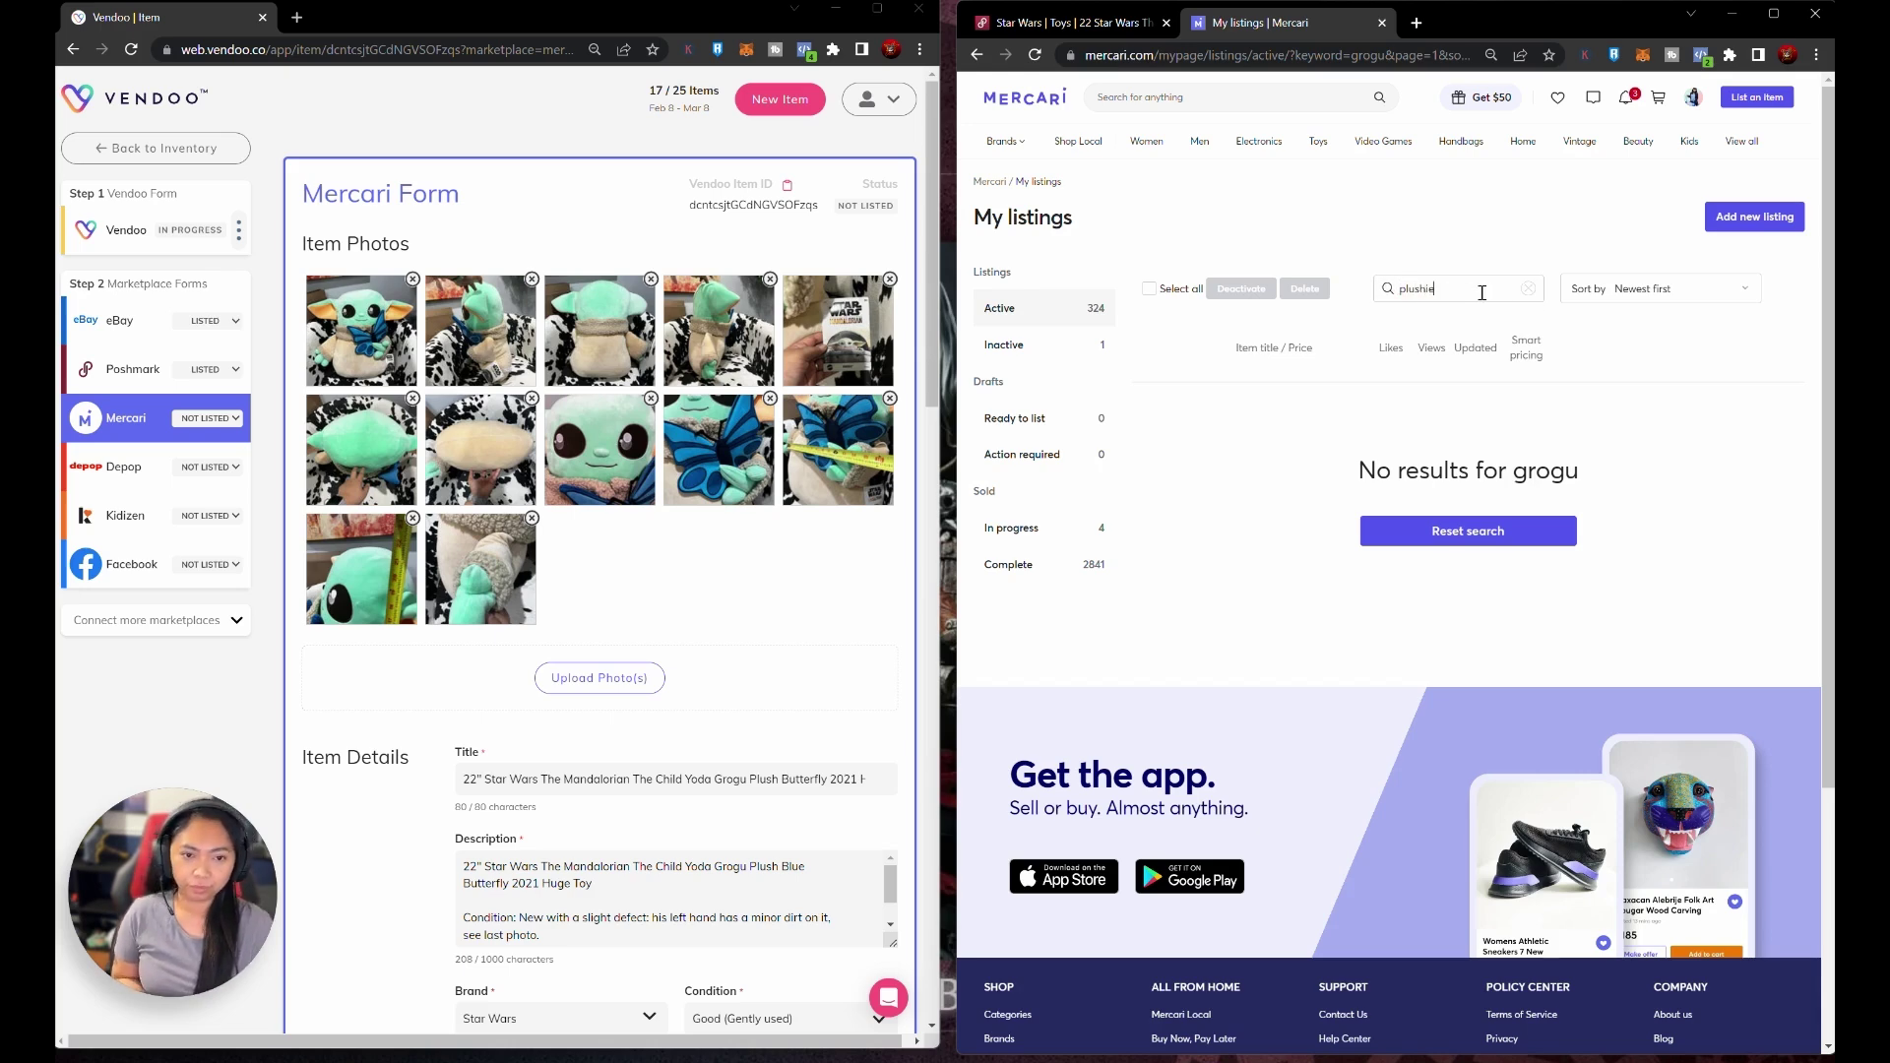
text(e)
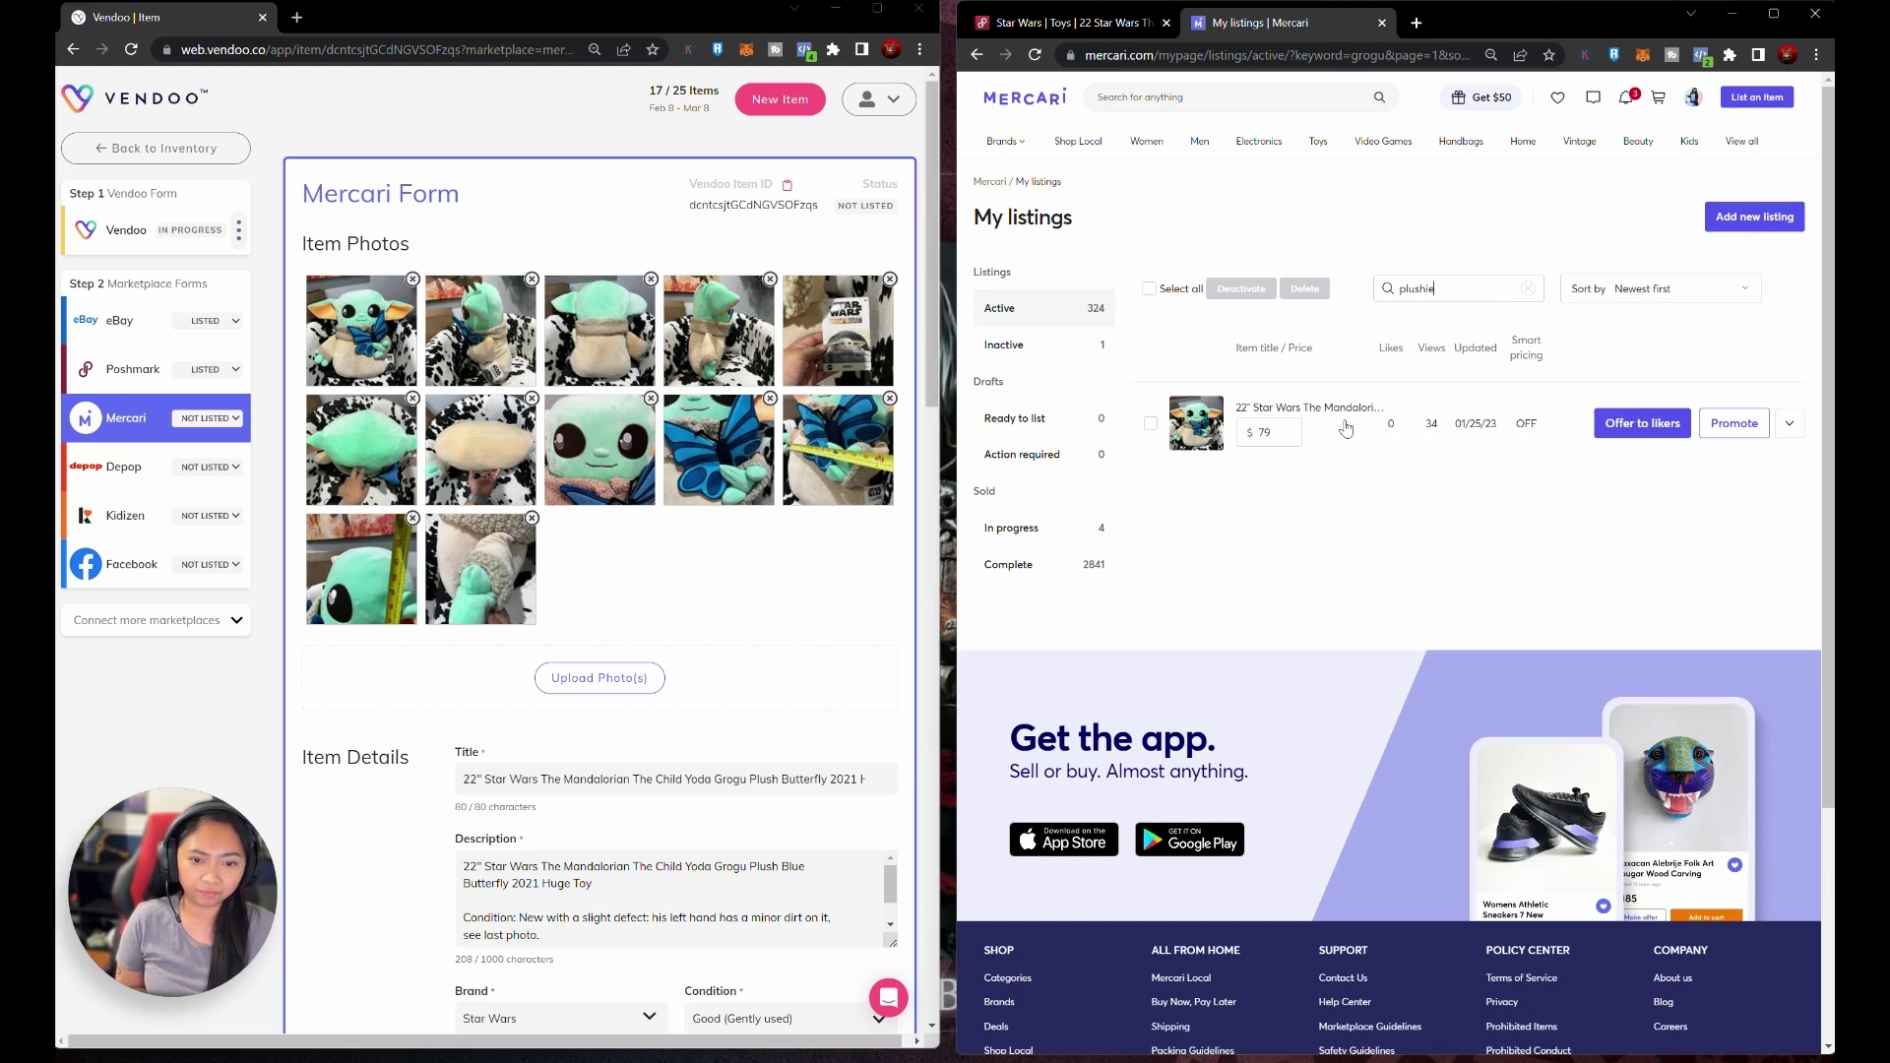
click(1344, 425)
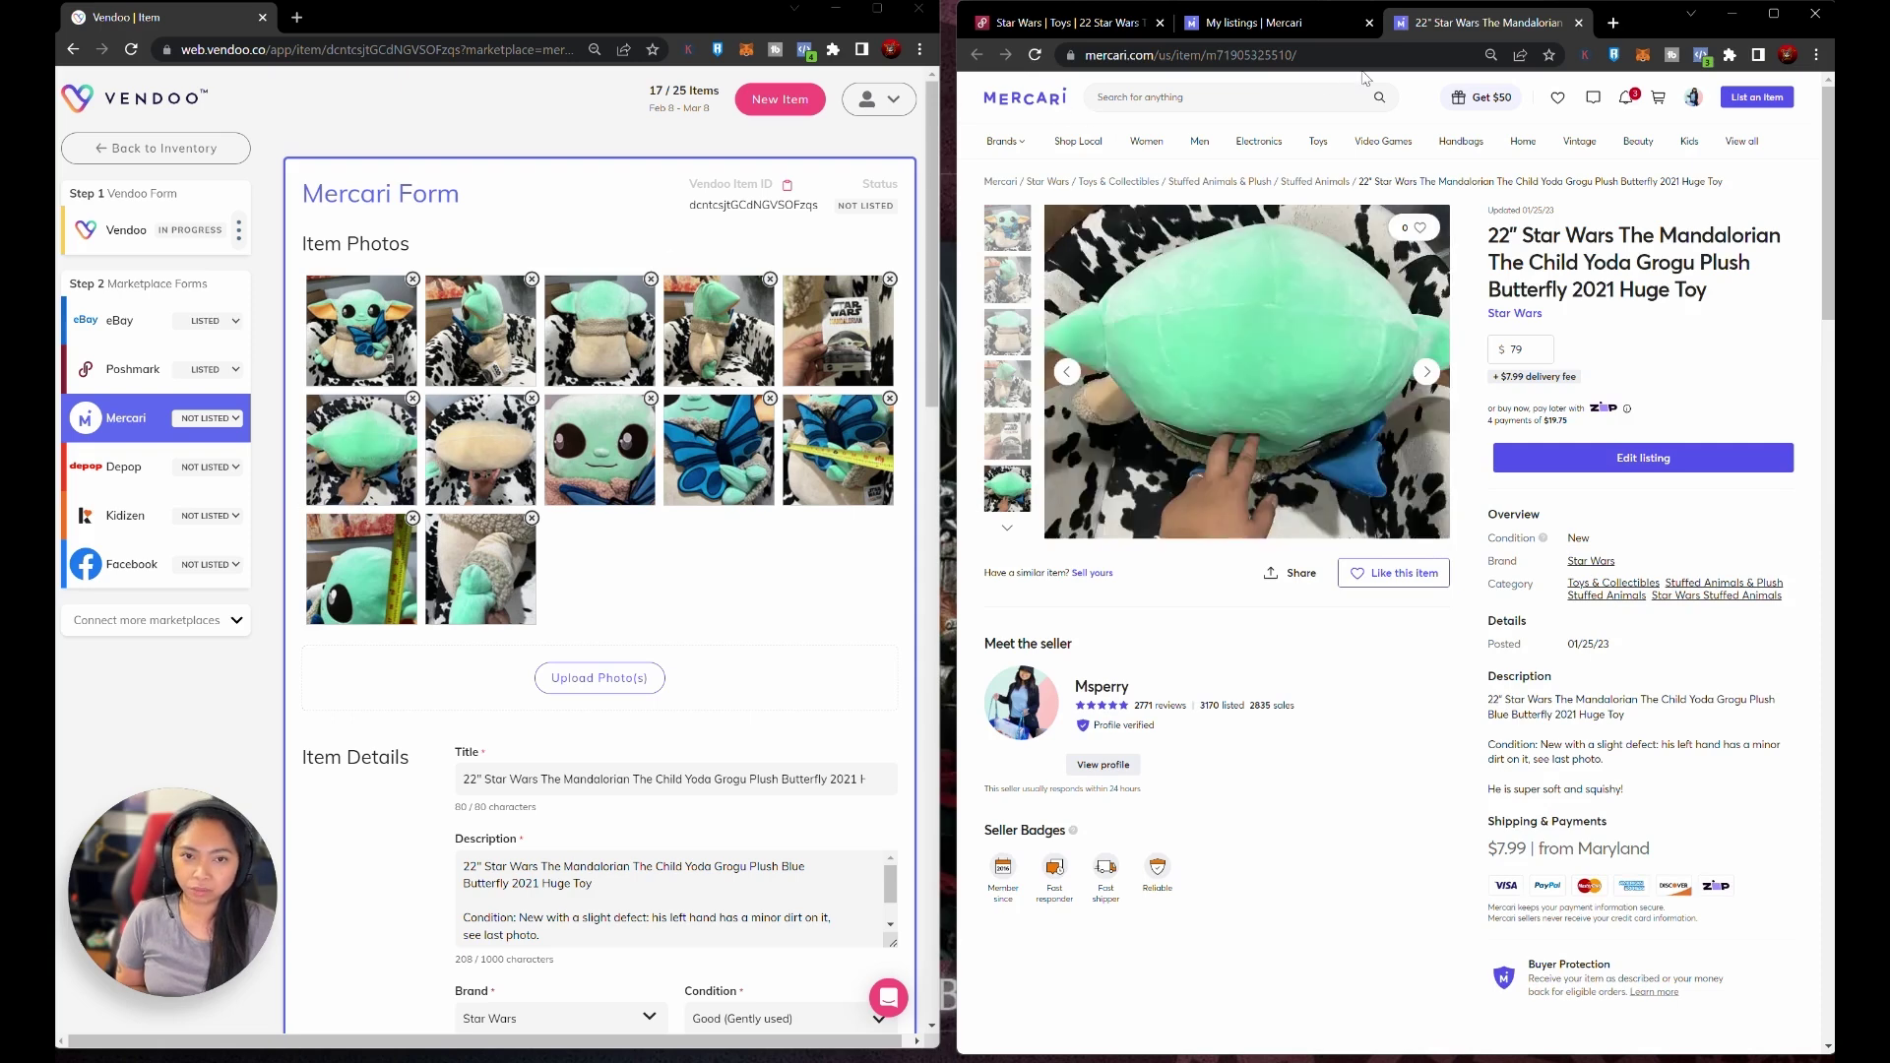
click(1320, 54)
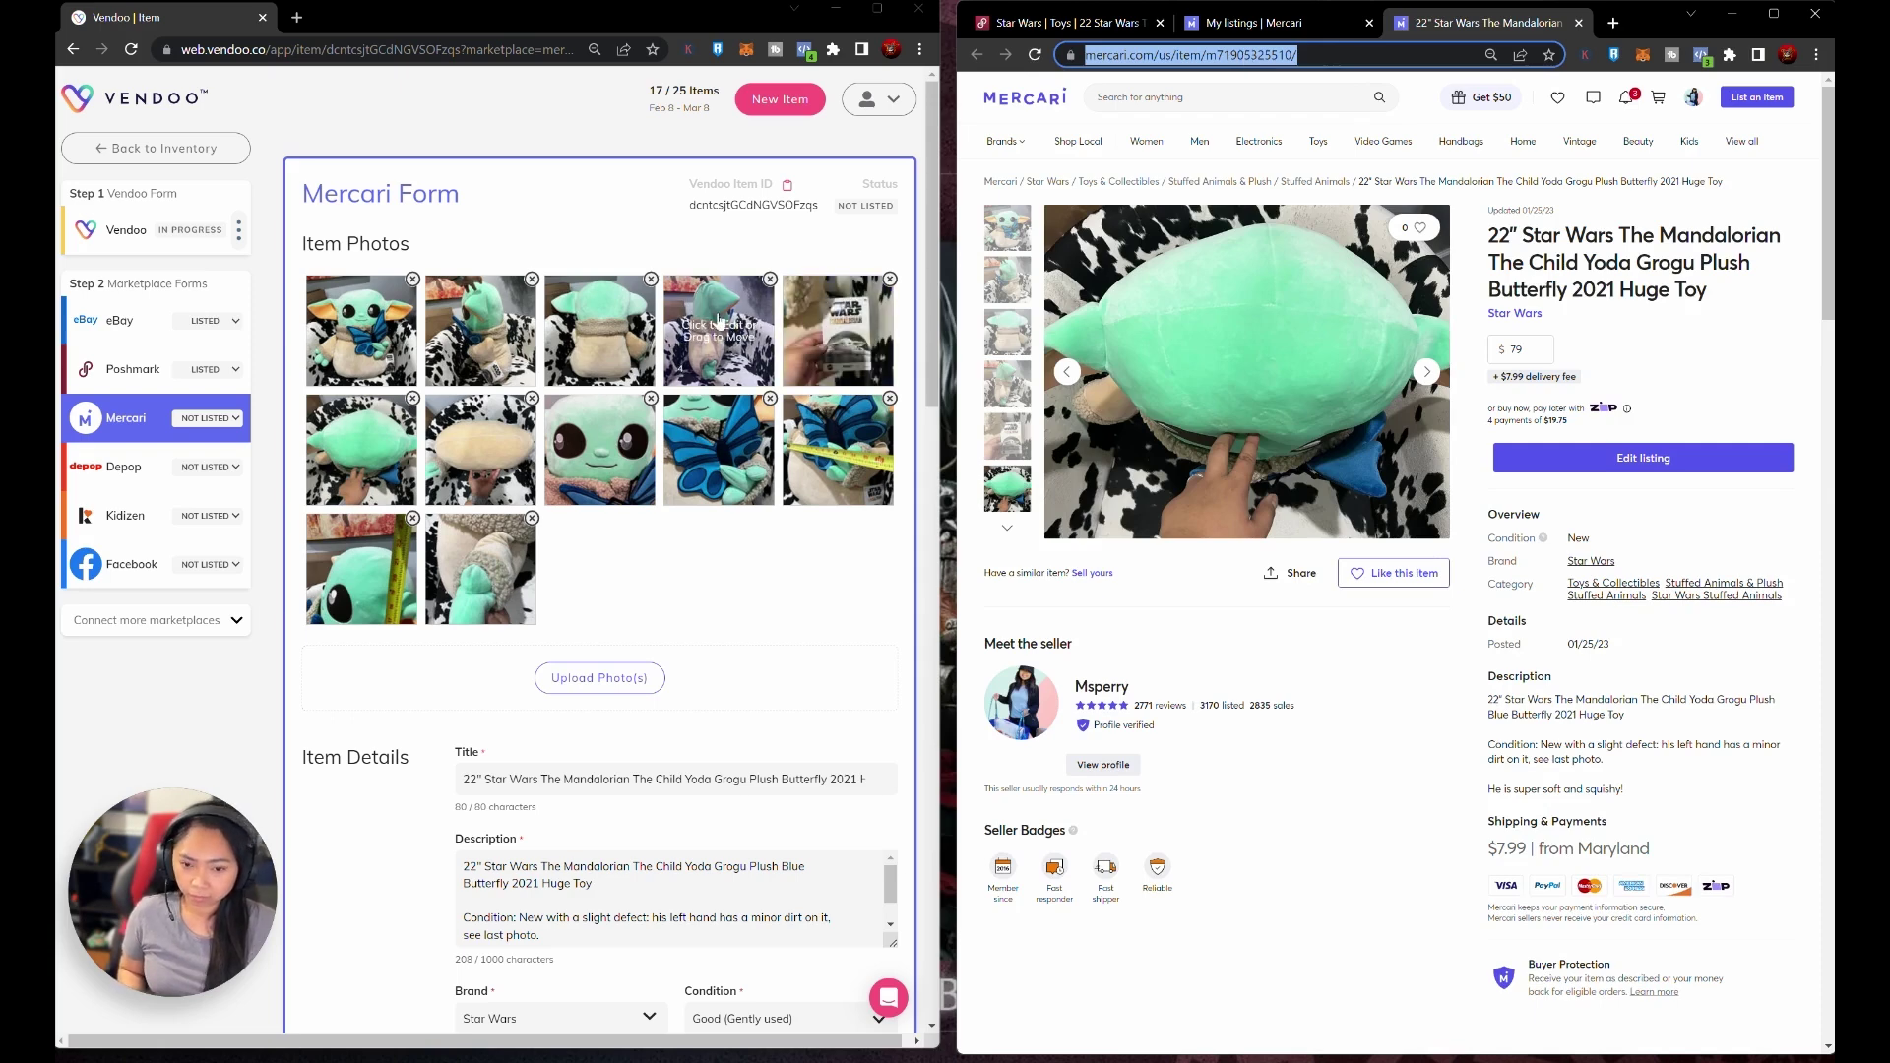
- Mark Vendoo's Mercari form as listed using the pasted Grogu URL, then view the linked listing
click(215, 421)
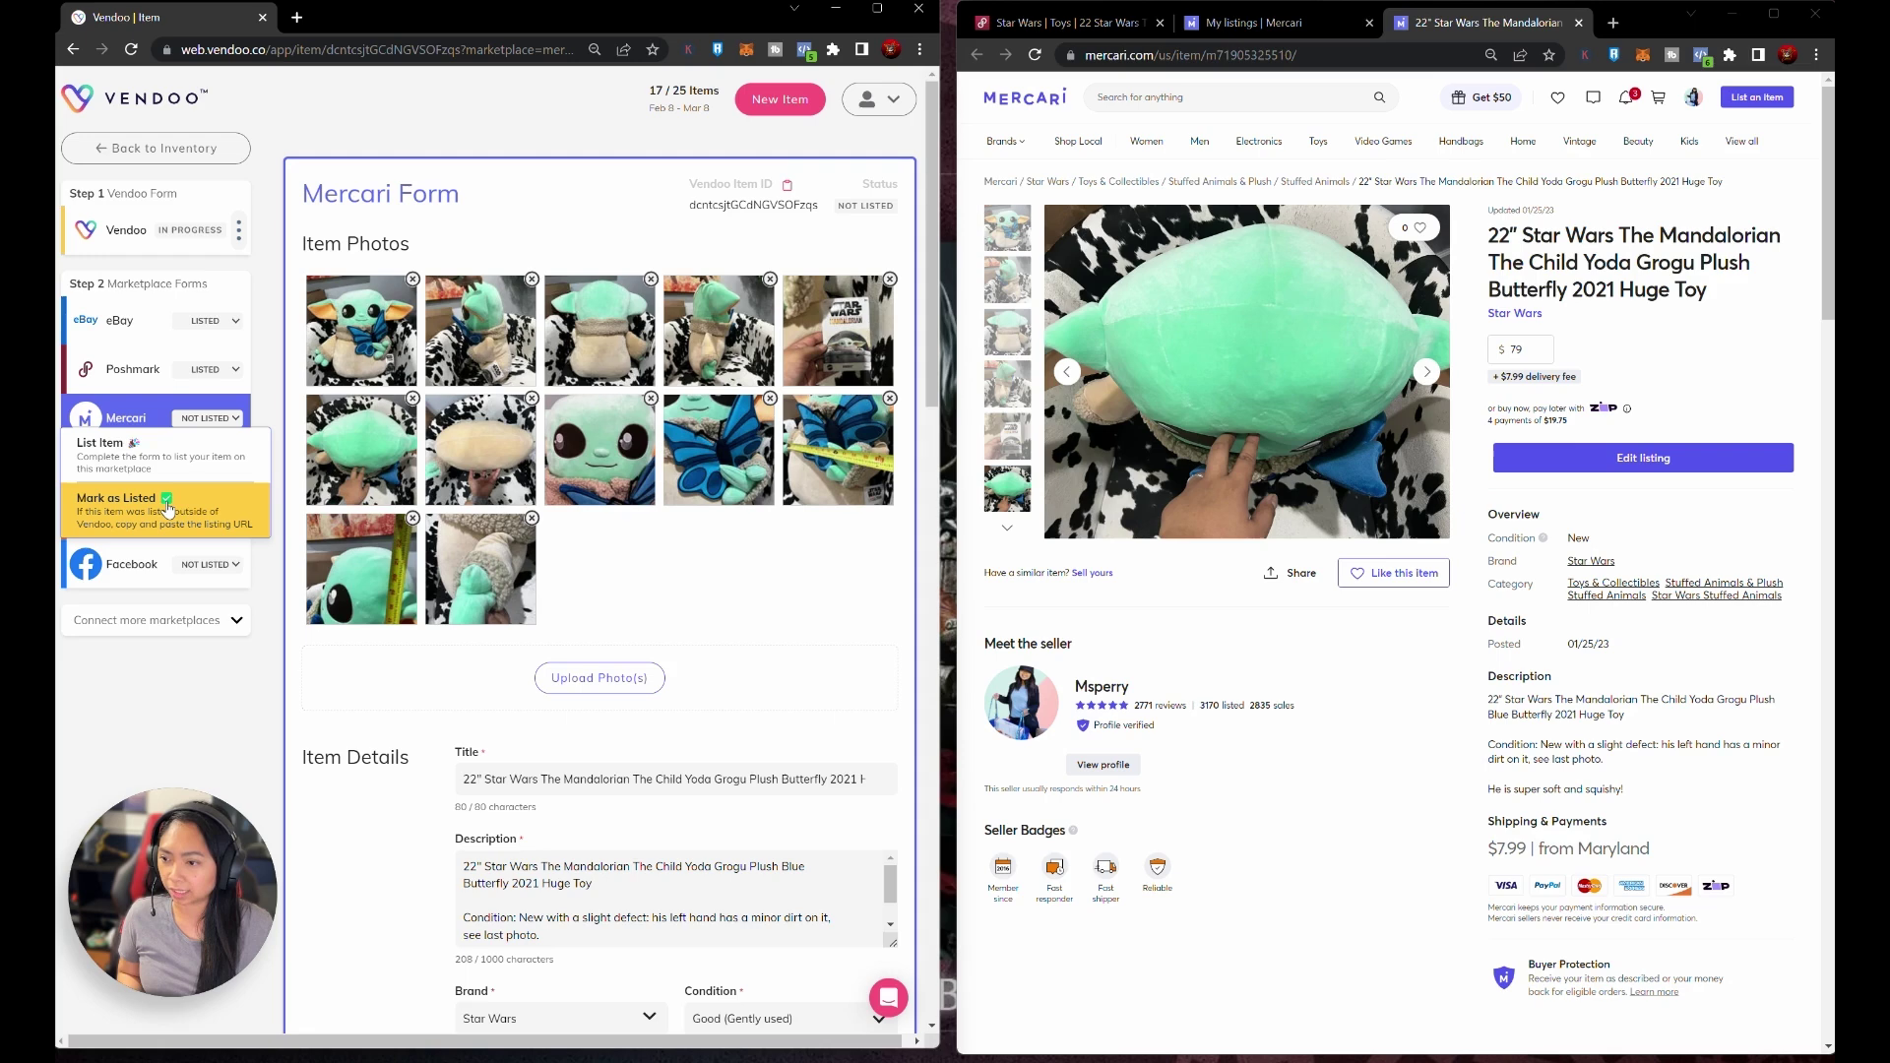
click(166, 509)
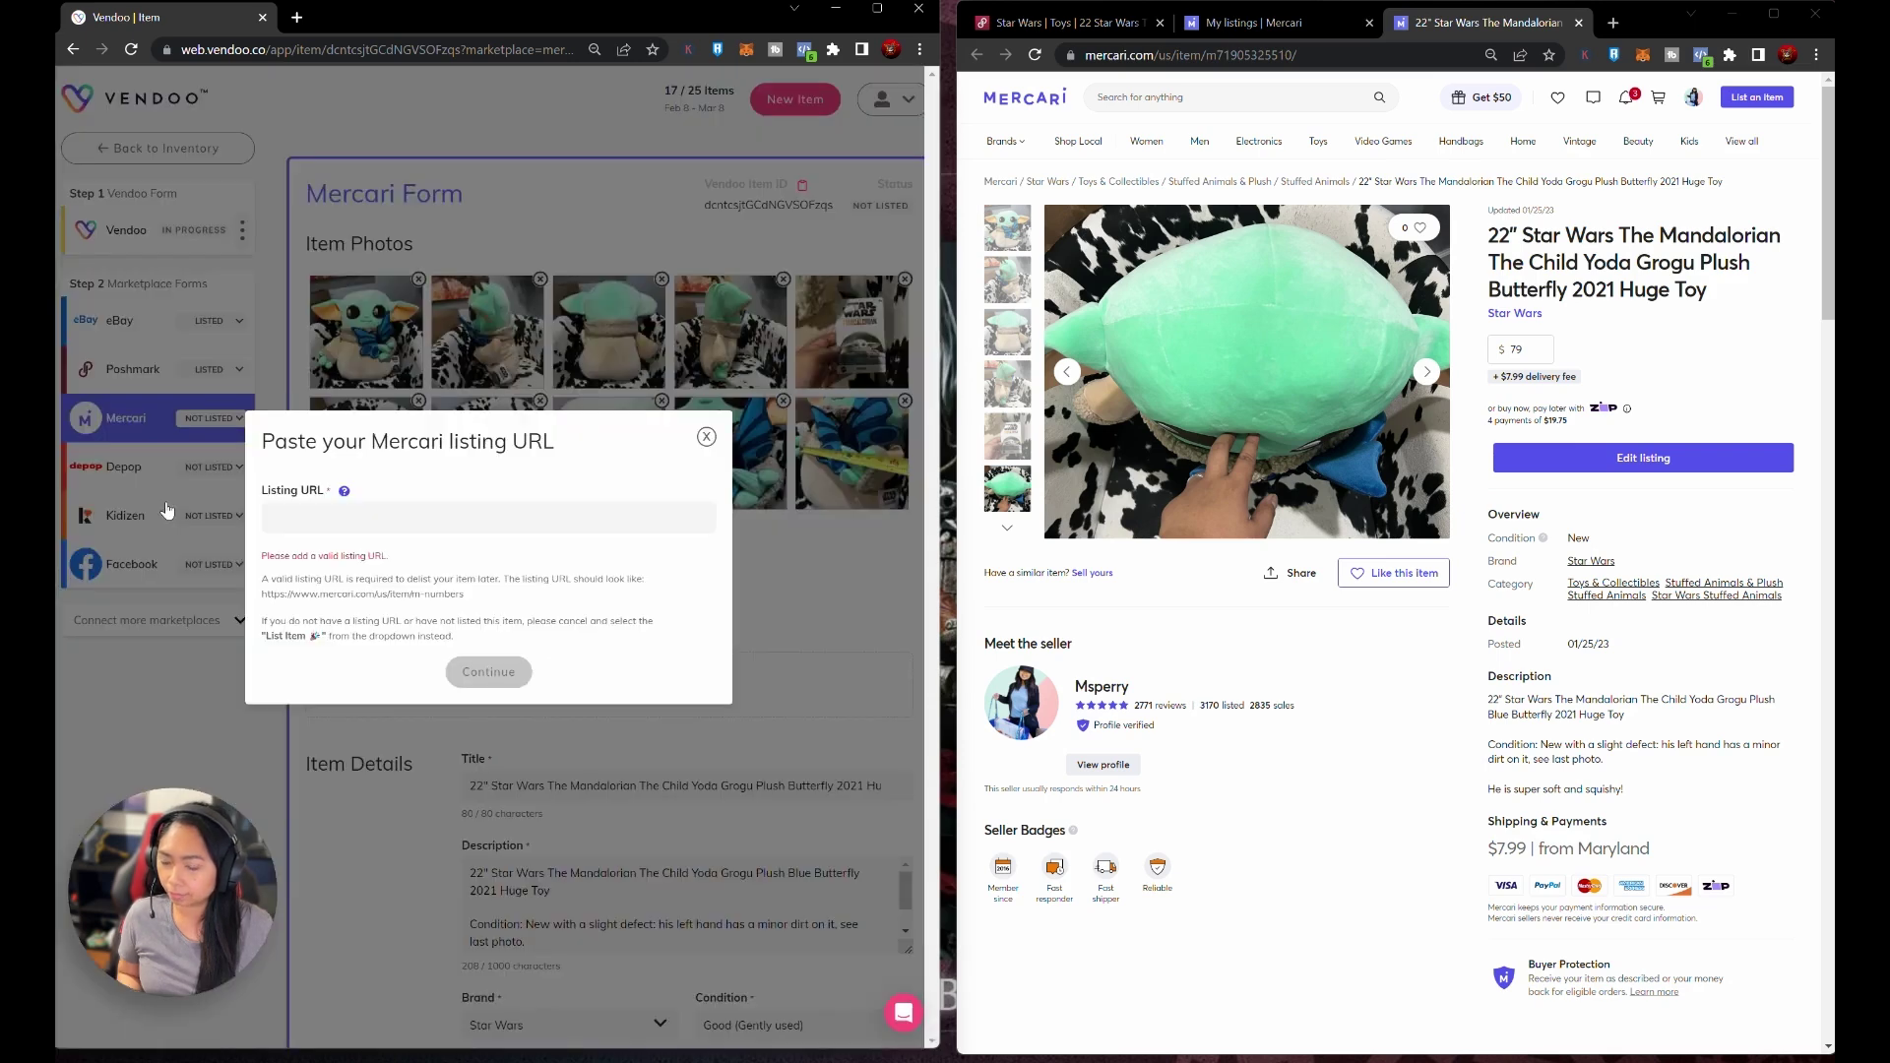
click(381, 507)
key(ctrl+v)
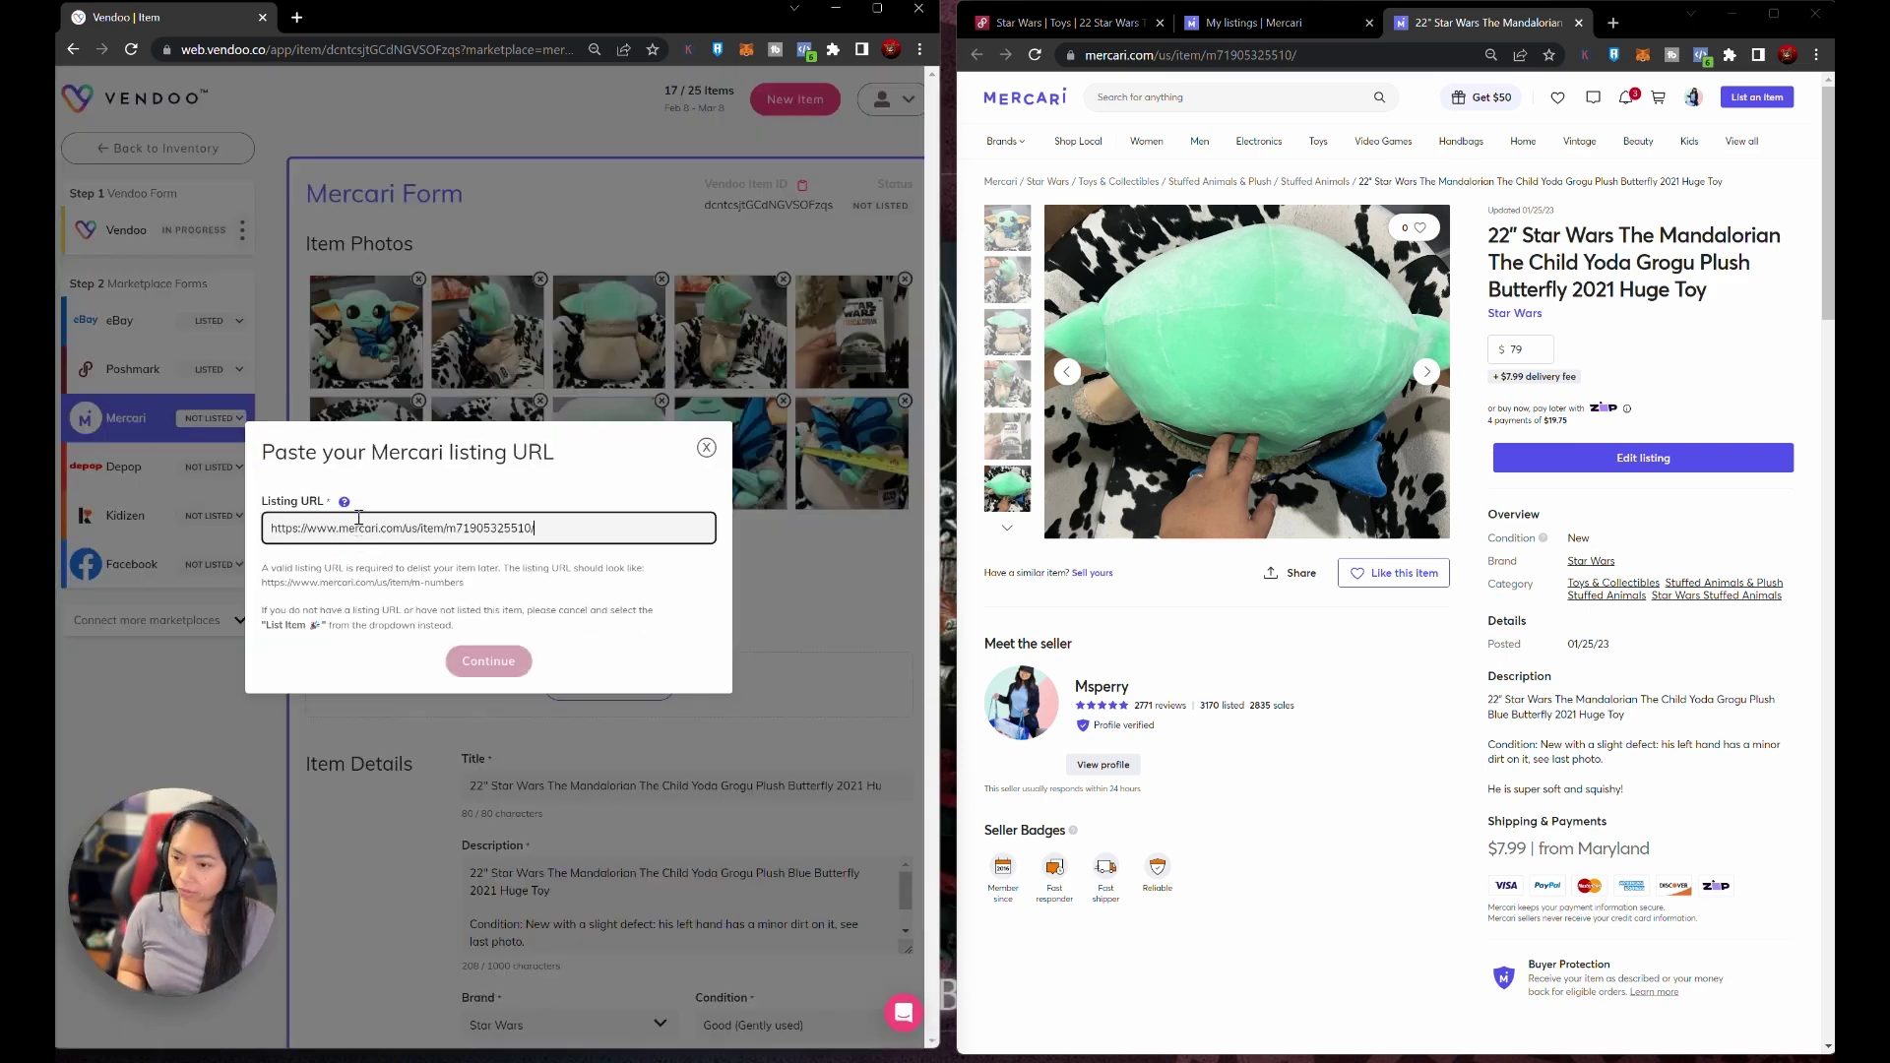
click(509, 664)
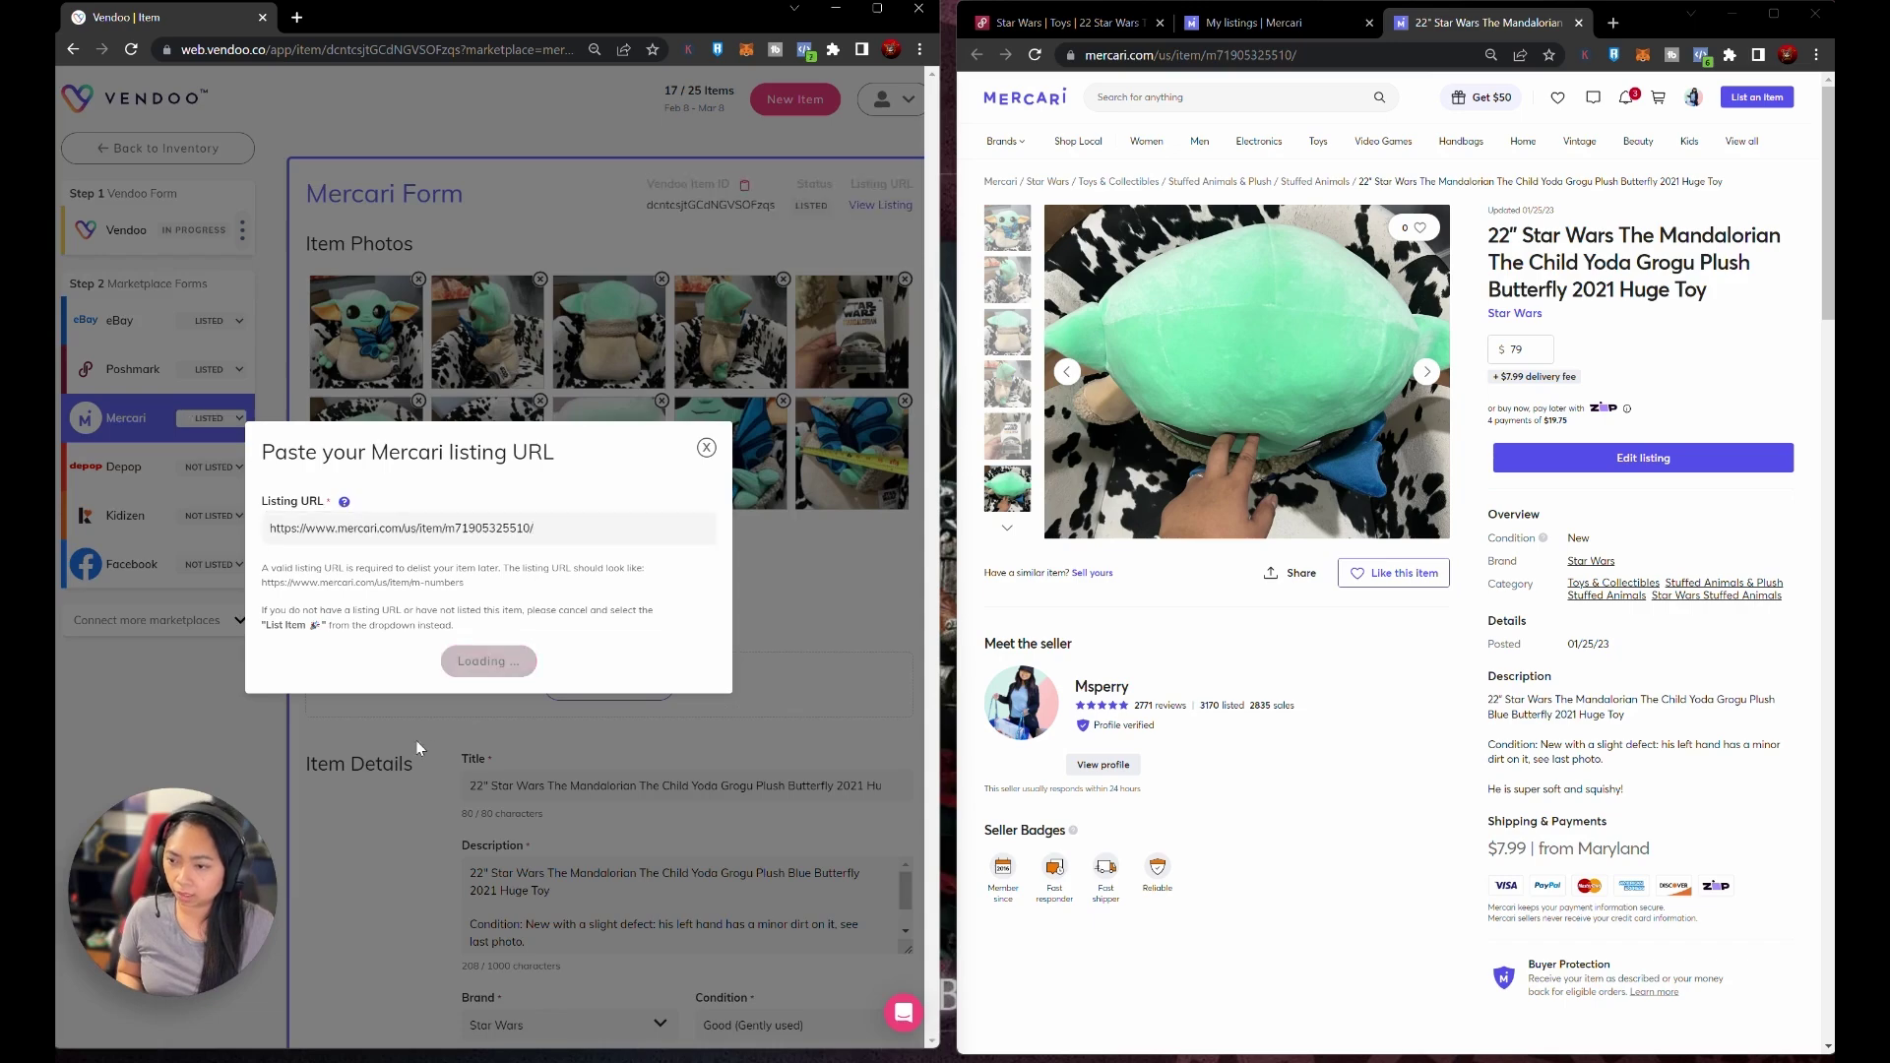
scroll(415, 763, down, 3)
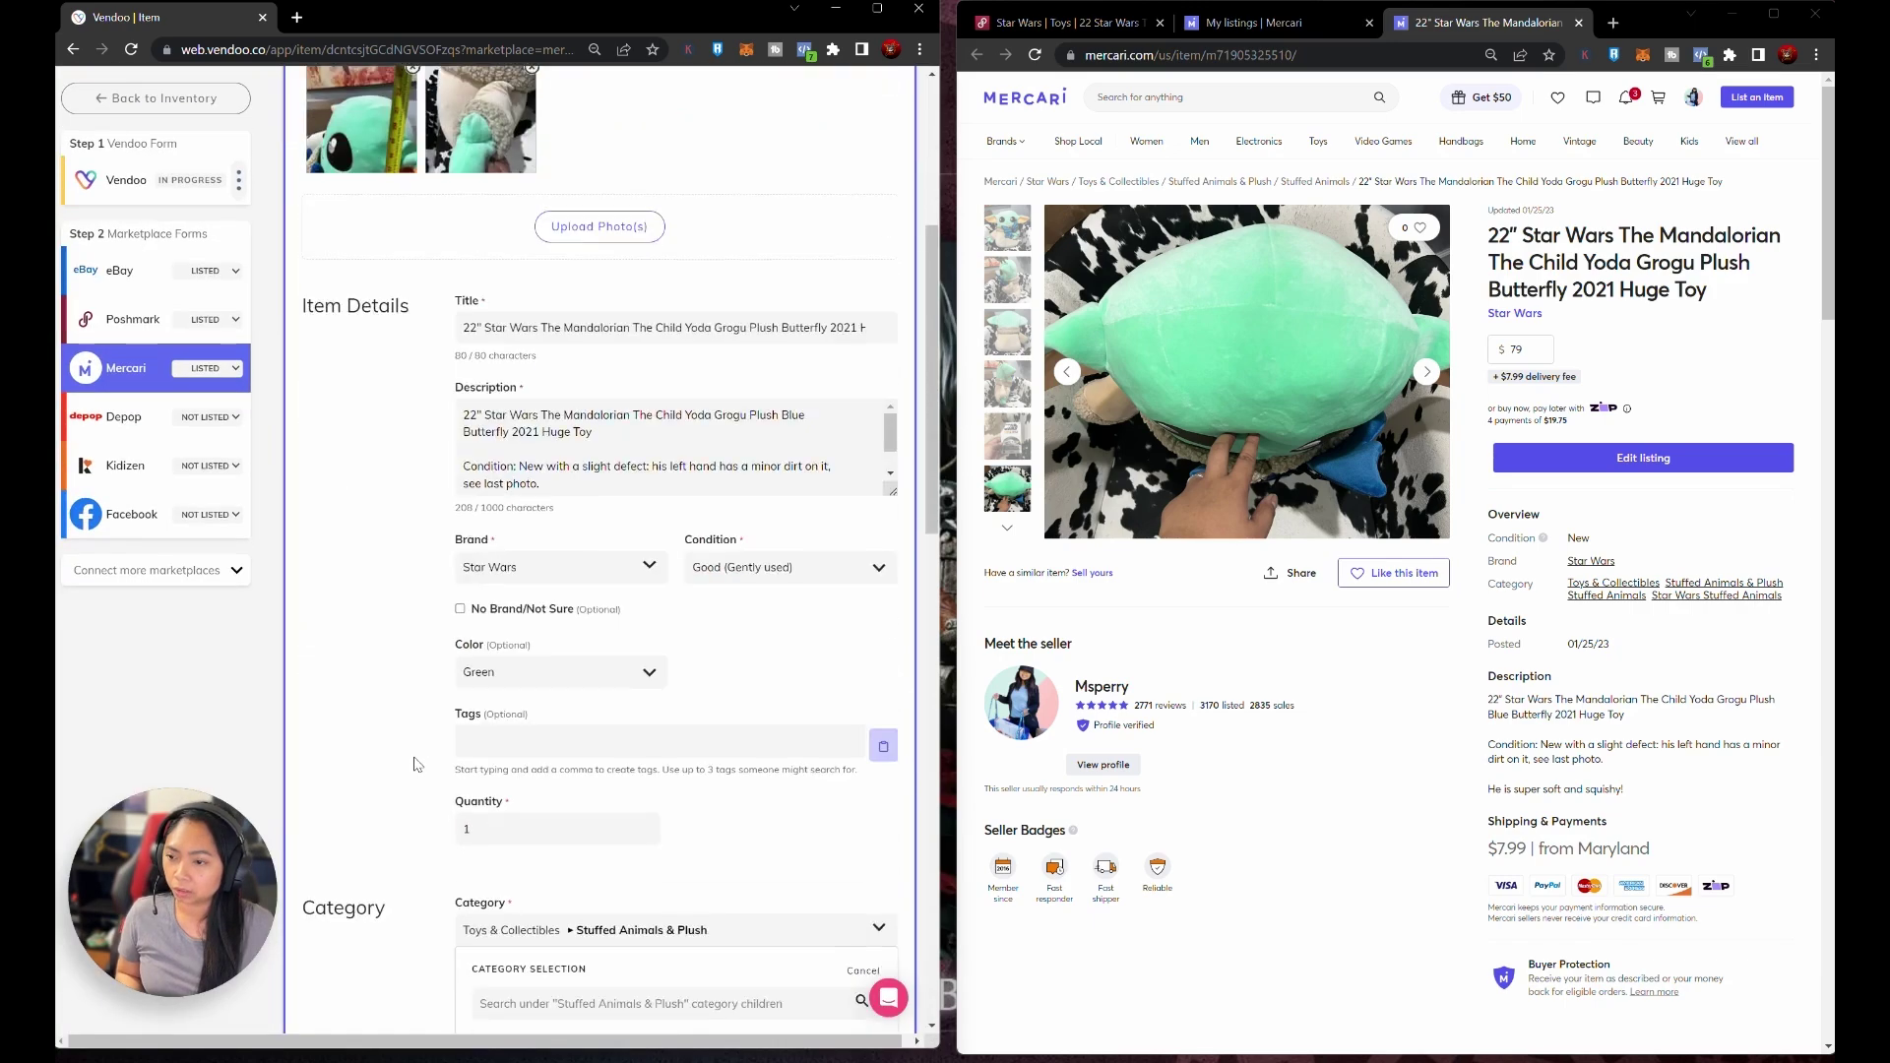
scroll(415, 769, down, 3)
scroll(416, 783, down, 3)
scroll(413, 718, down, 3)
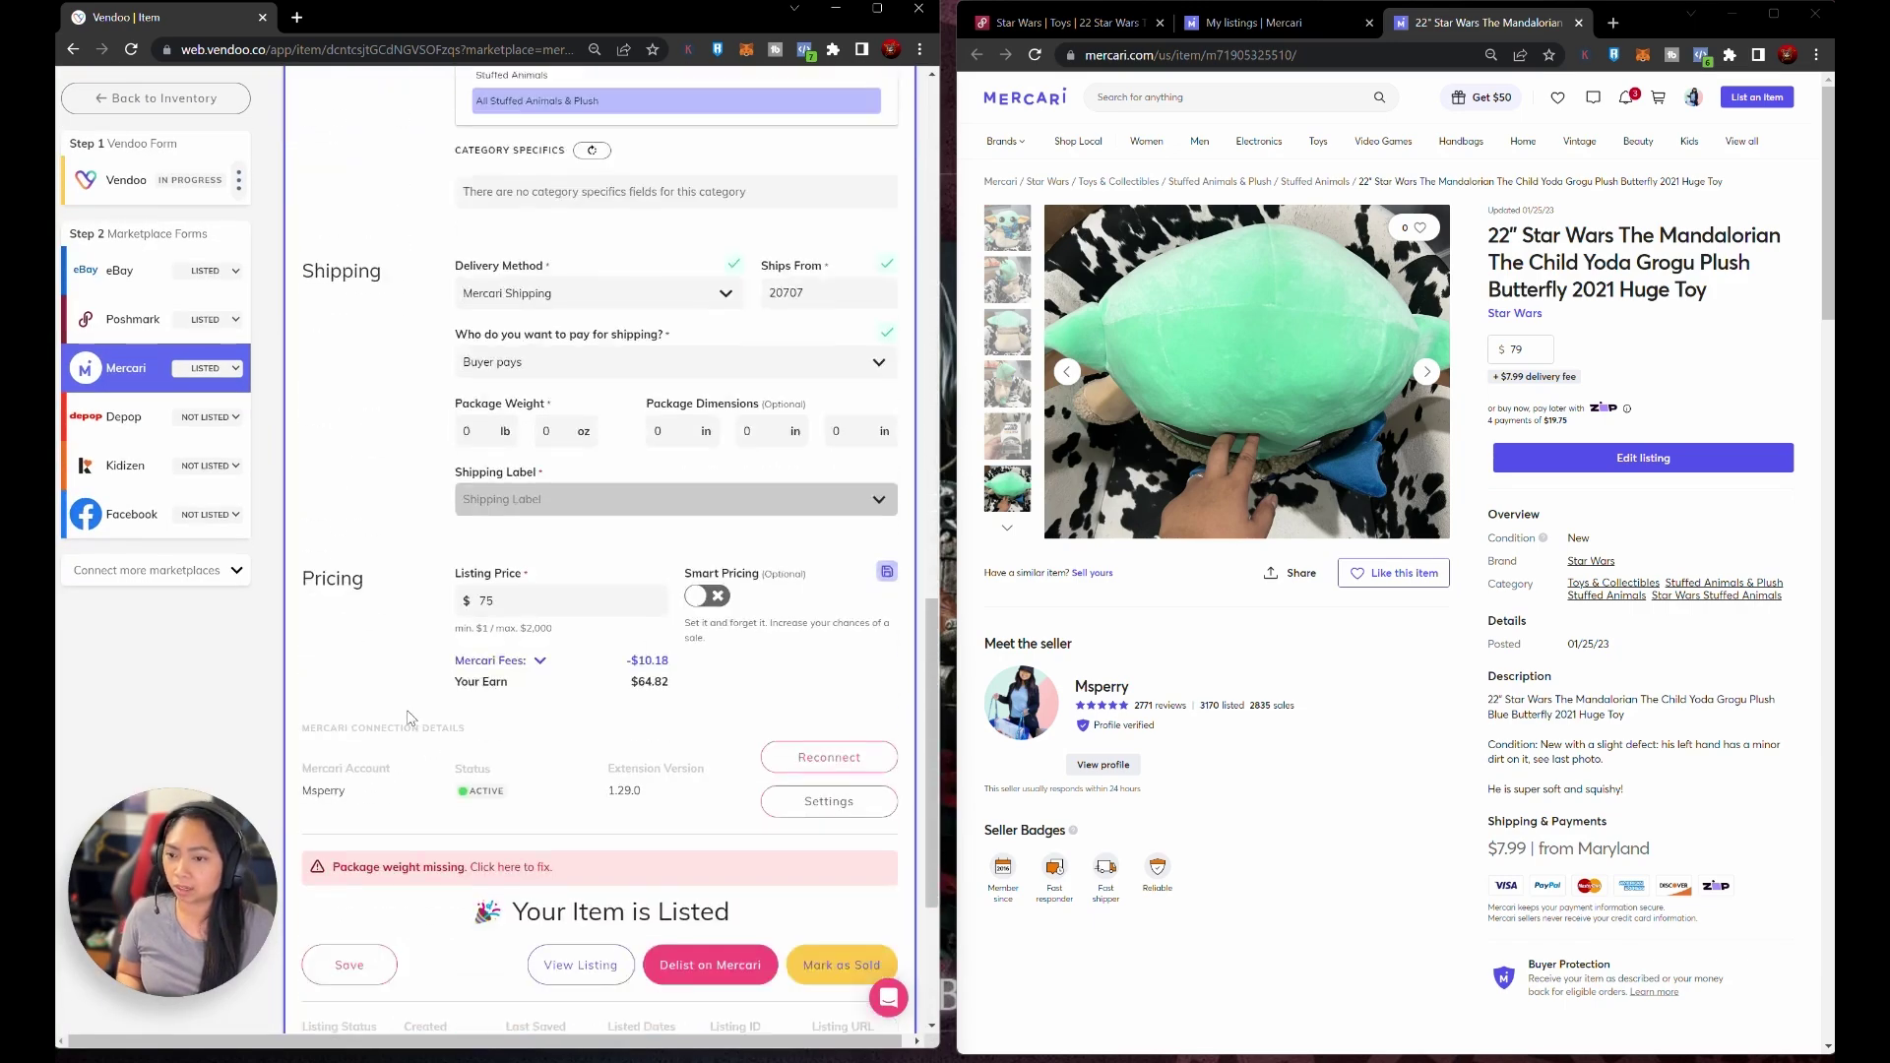
scroll(411, 718, down, 3)
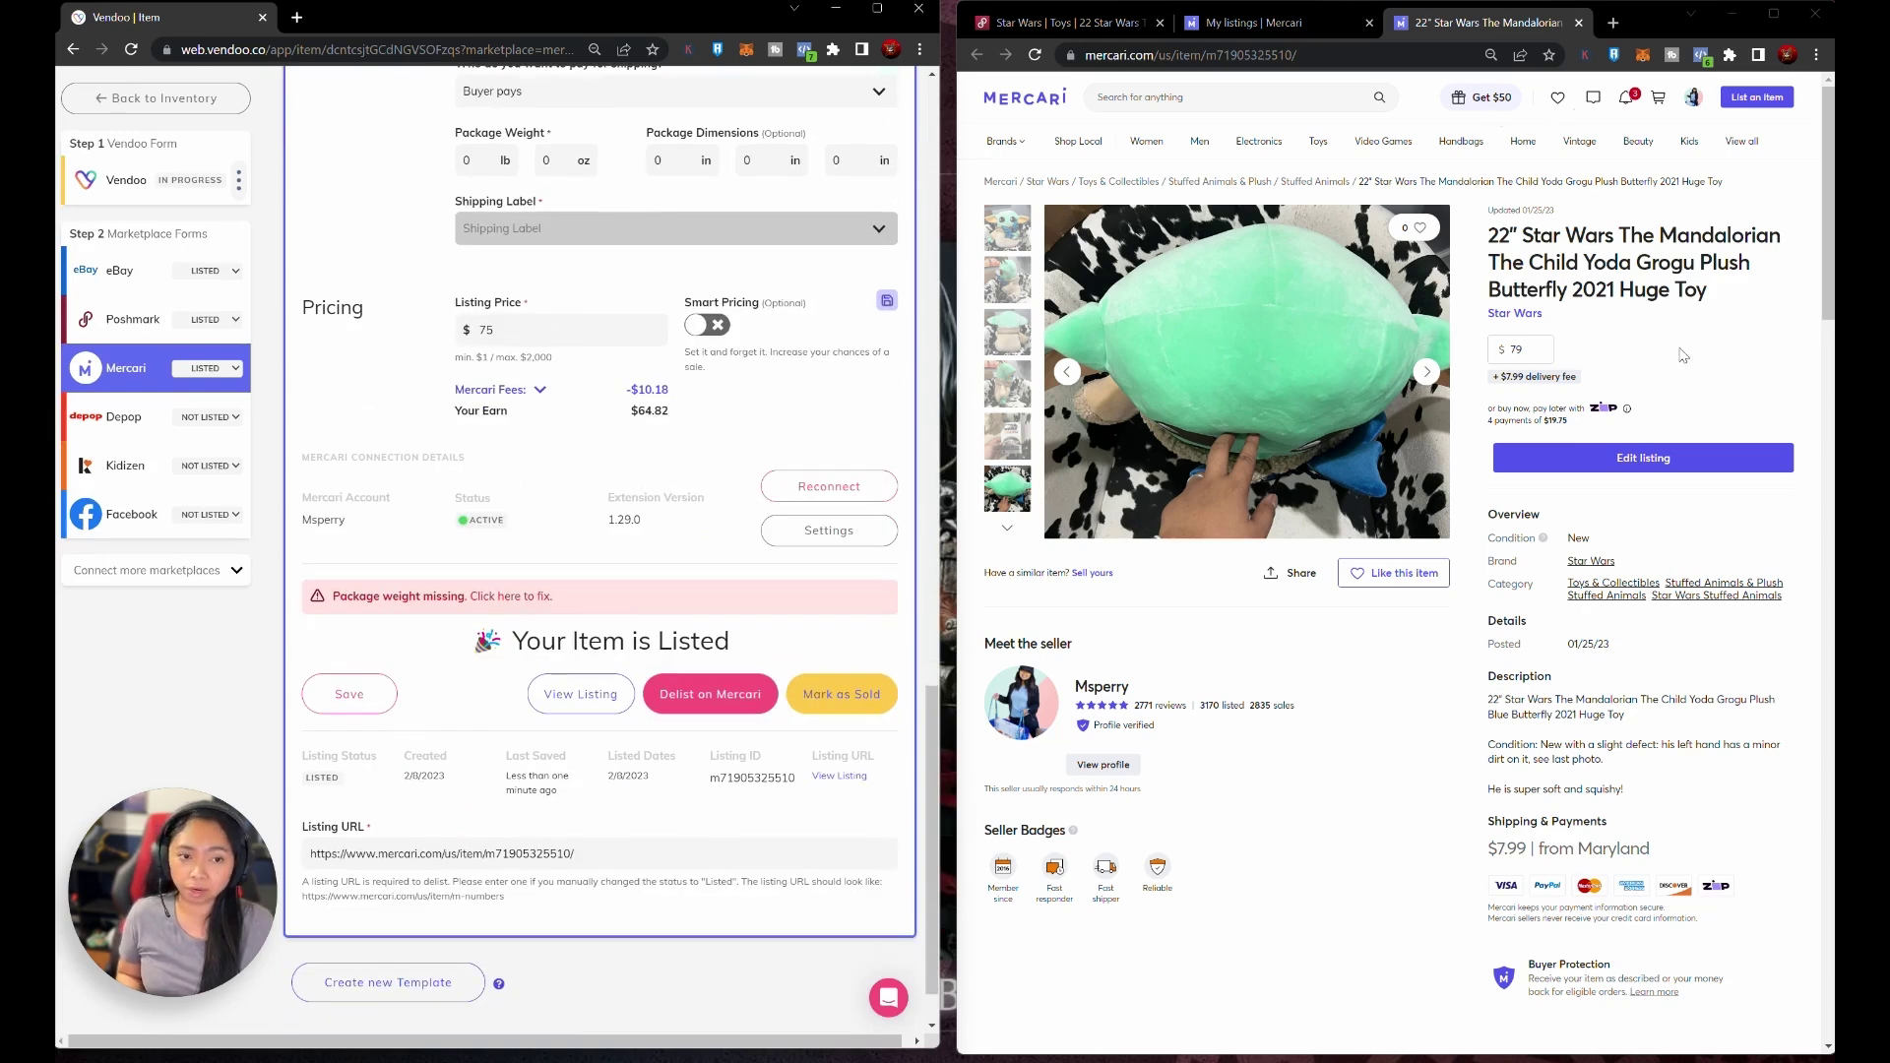
click(1577, 22)
click(569, 695)
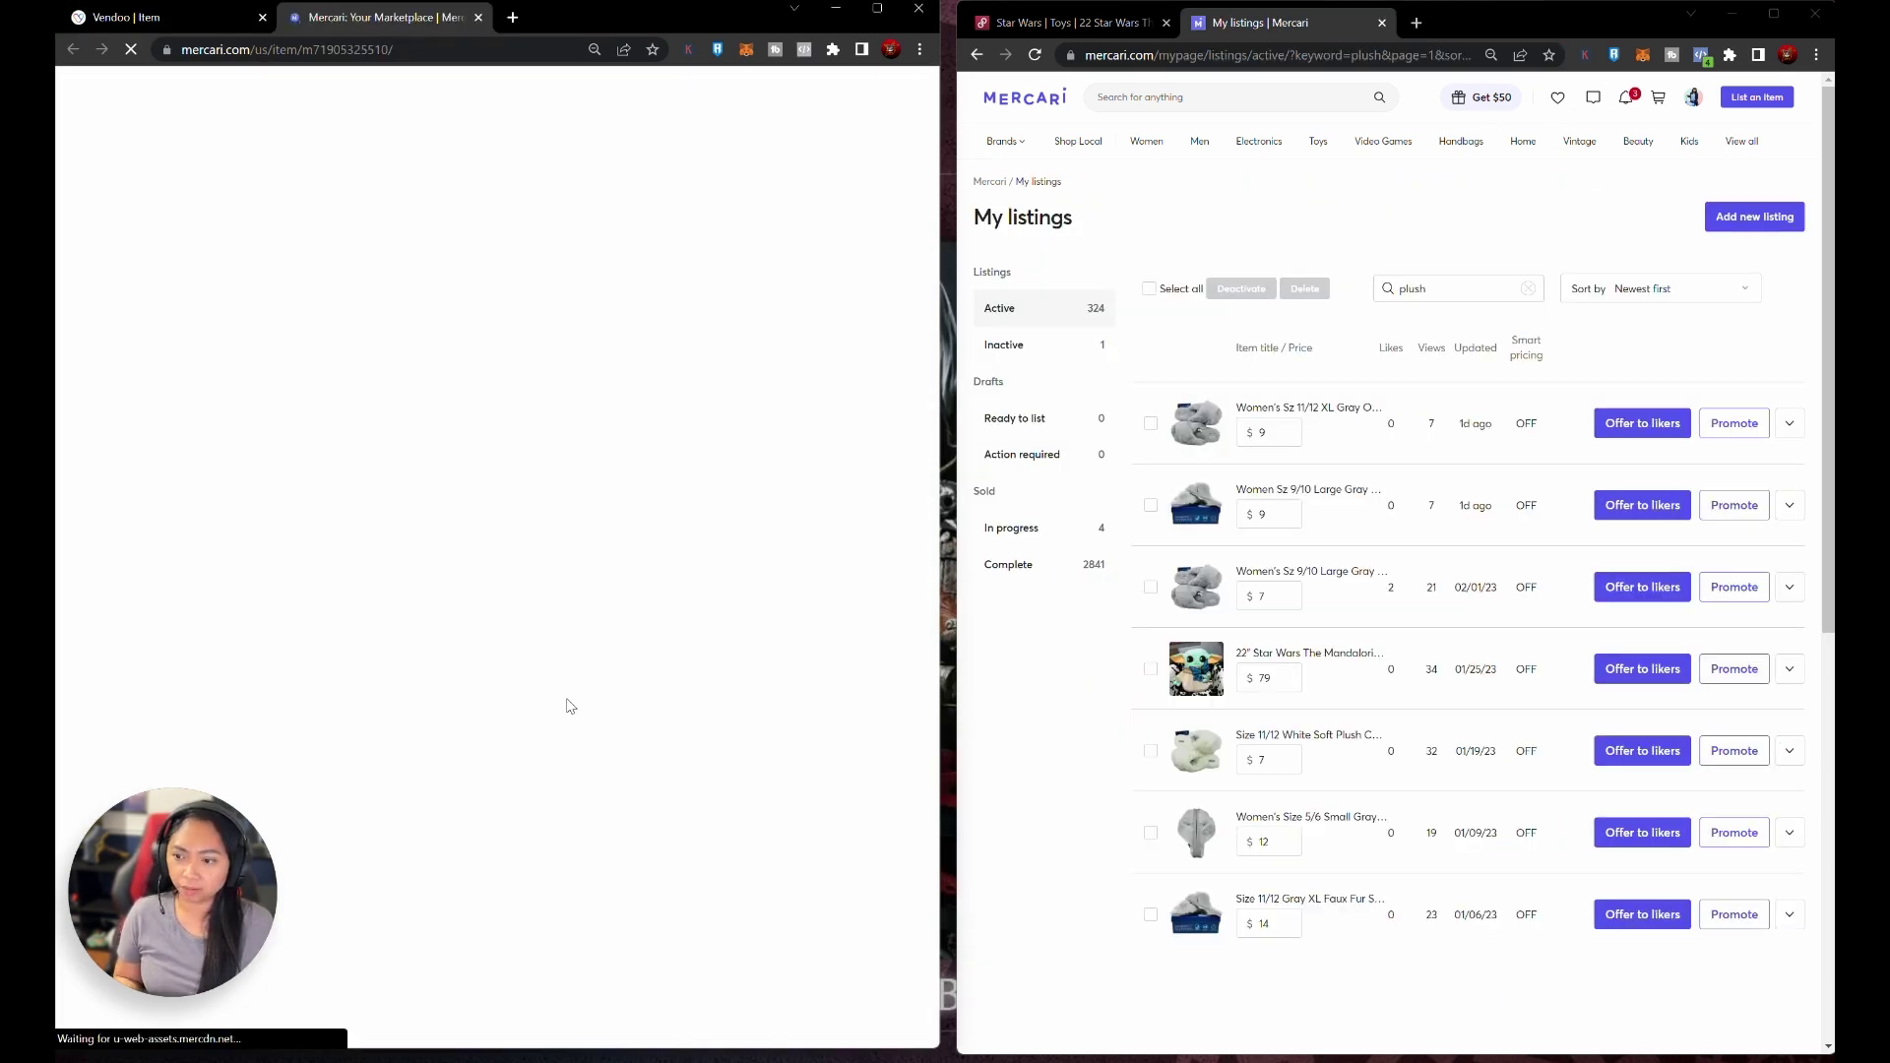
- Close the checked Mercari Grogu listing tab to return to the Vendoo item
click(480, 16)
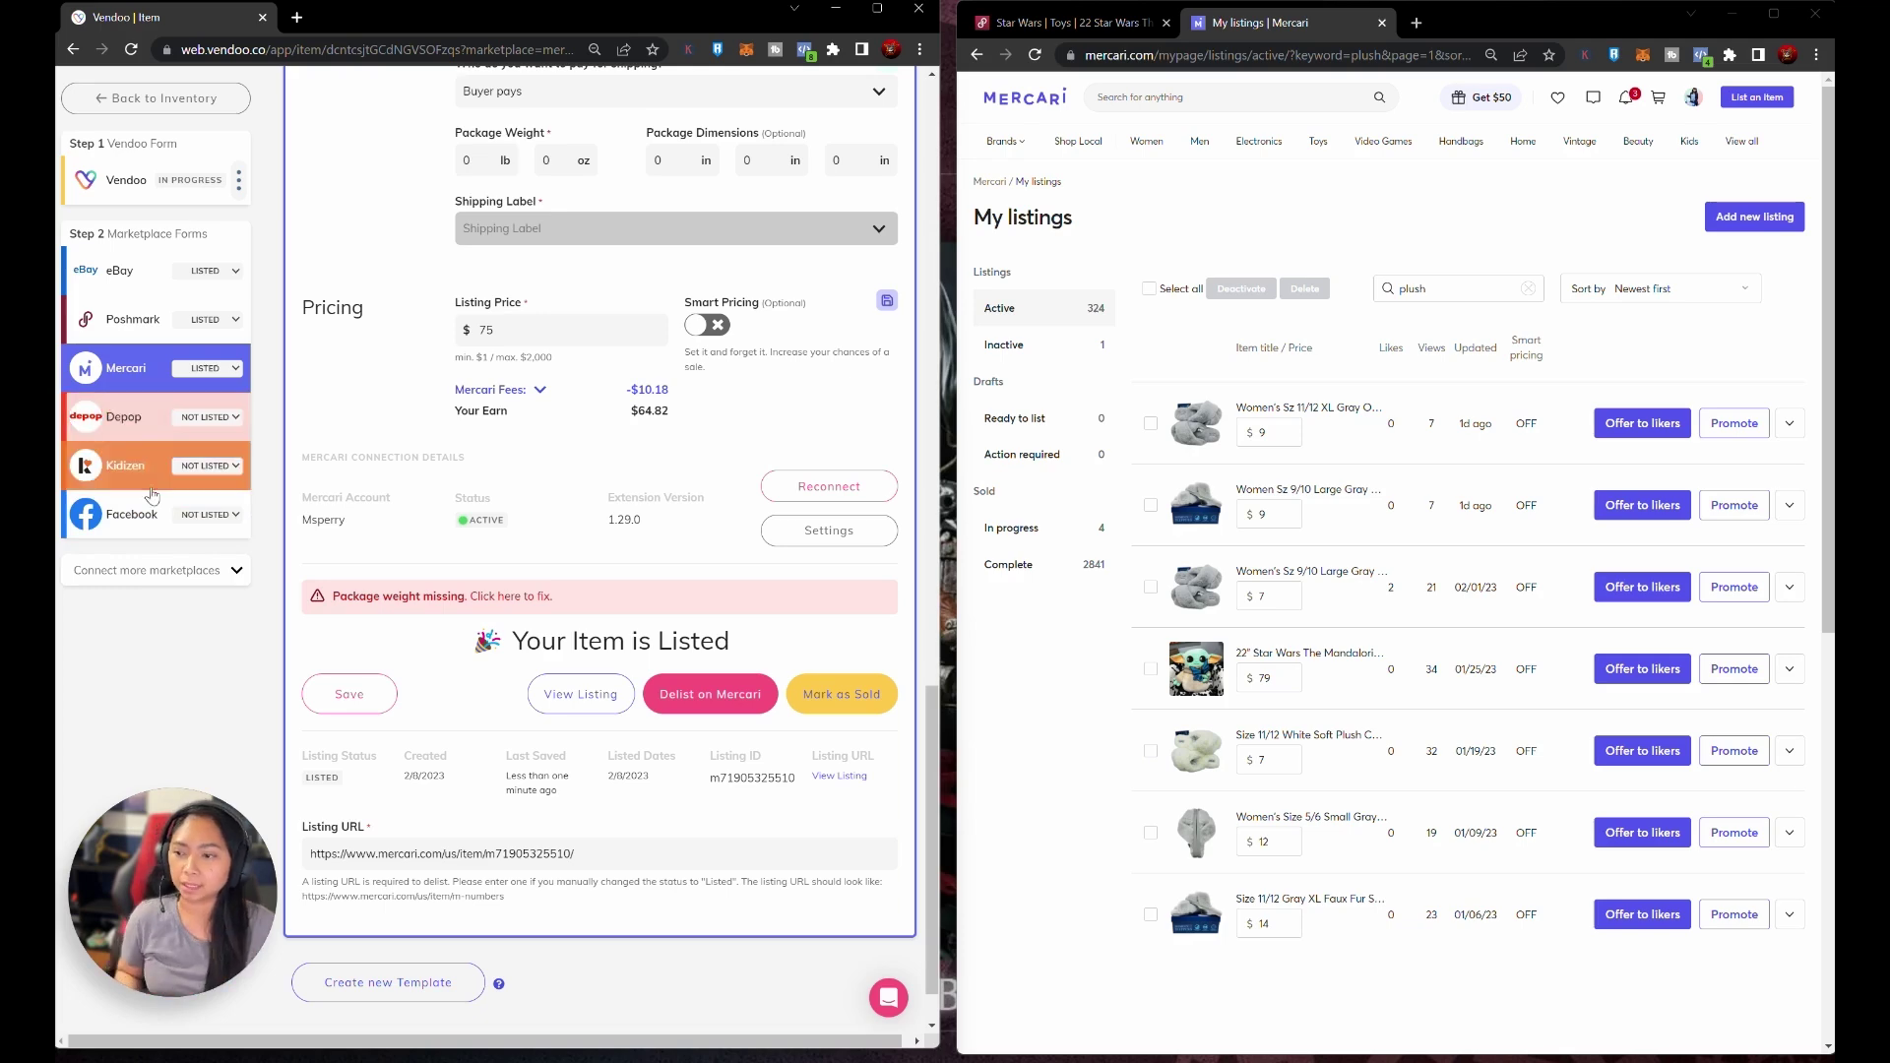
scroll(270, 509, up, 5)
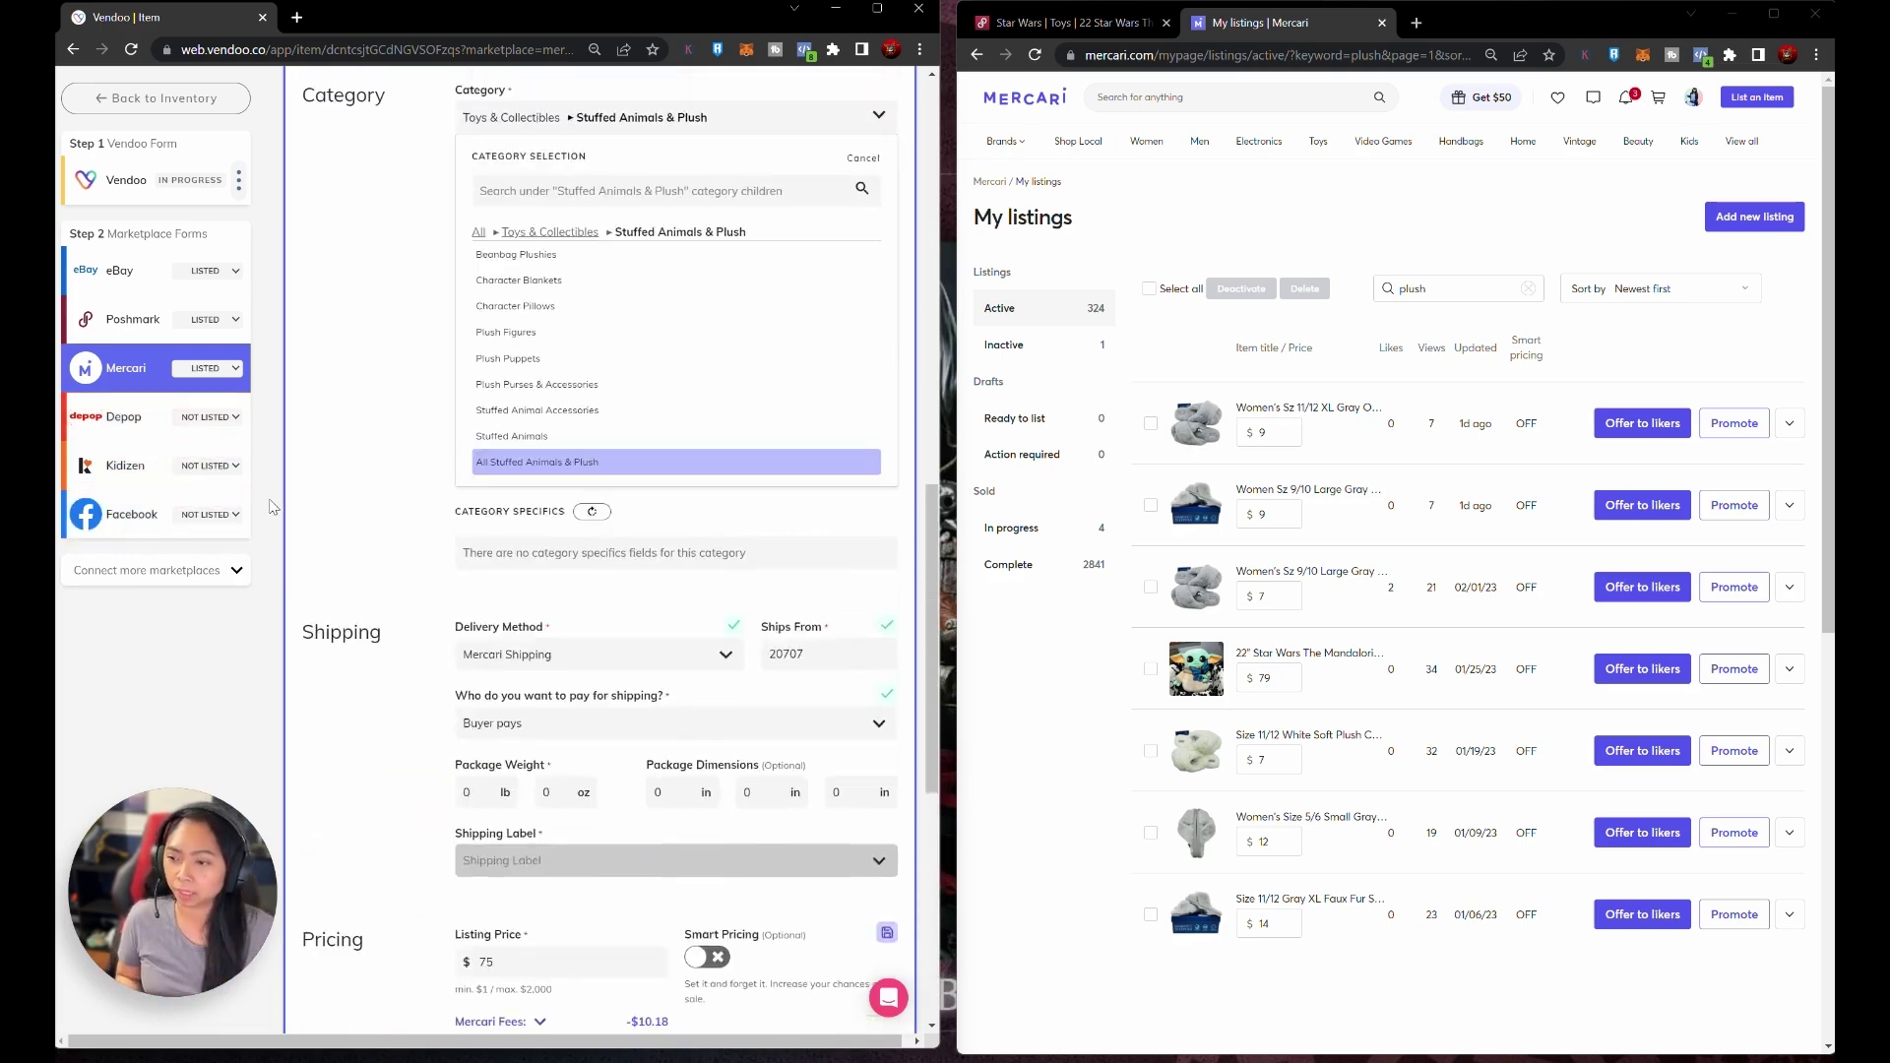